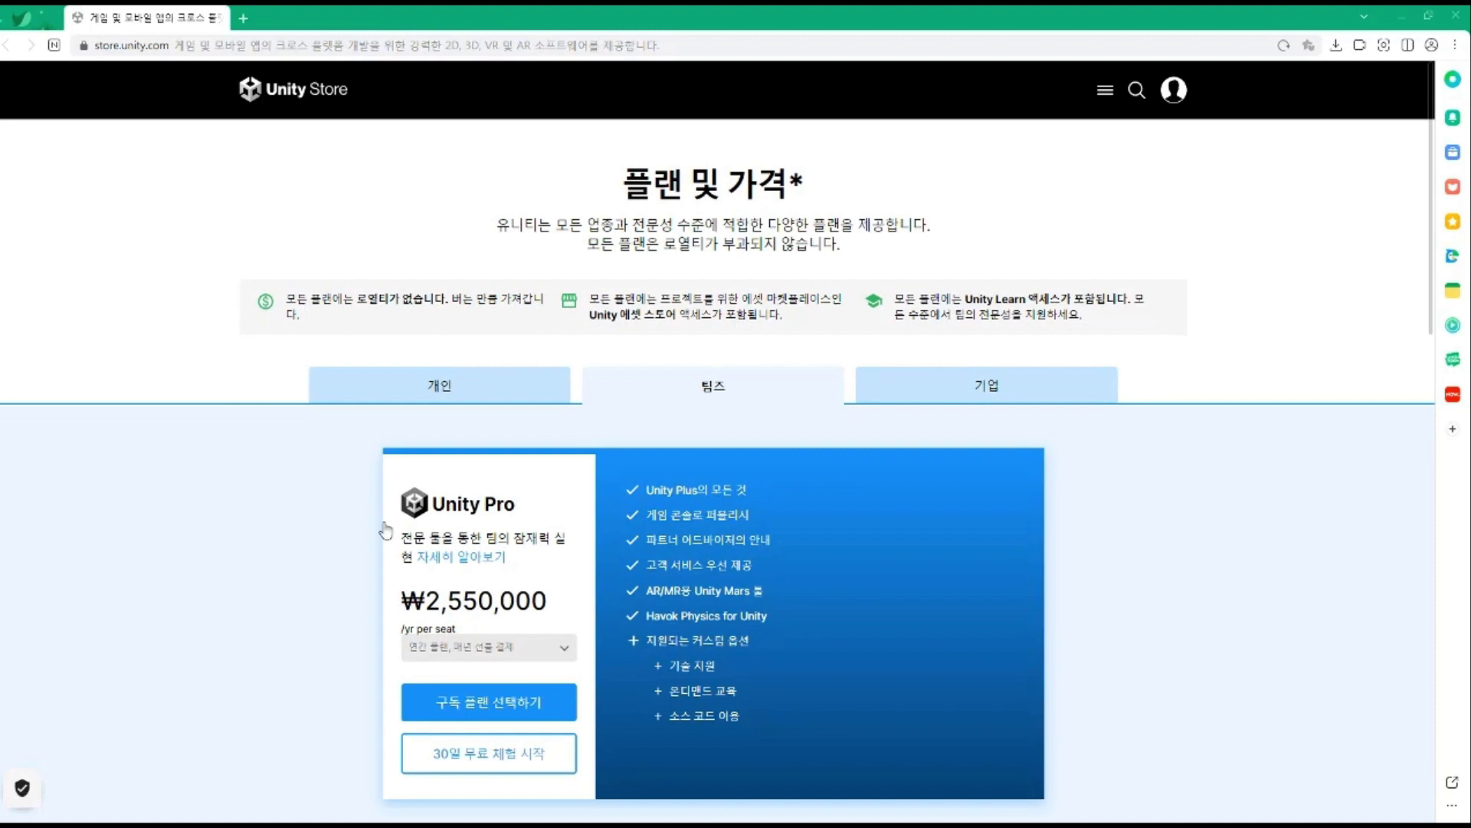
Switch the pricing page to the 개인 tab to list the Student, Personal and Unity Learn plans
left_click(450, 394)
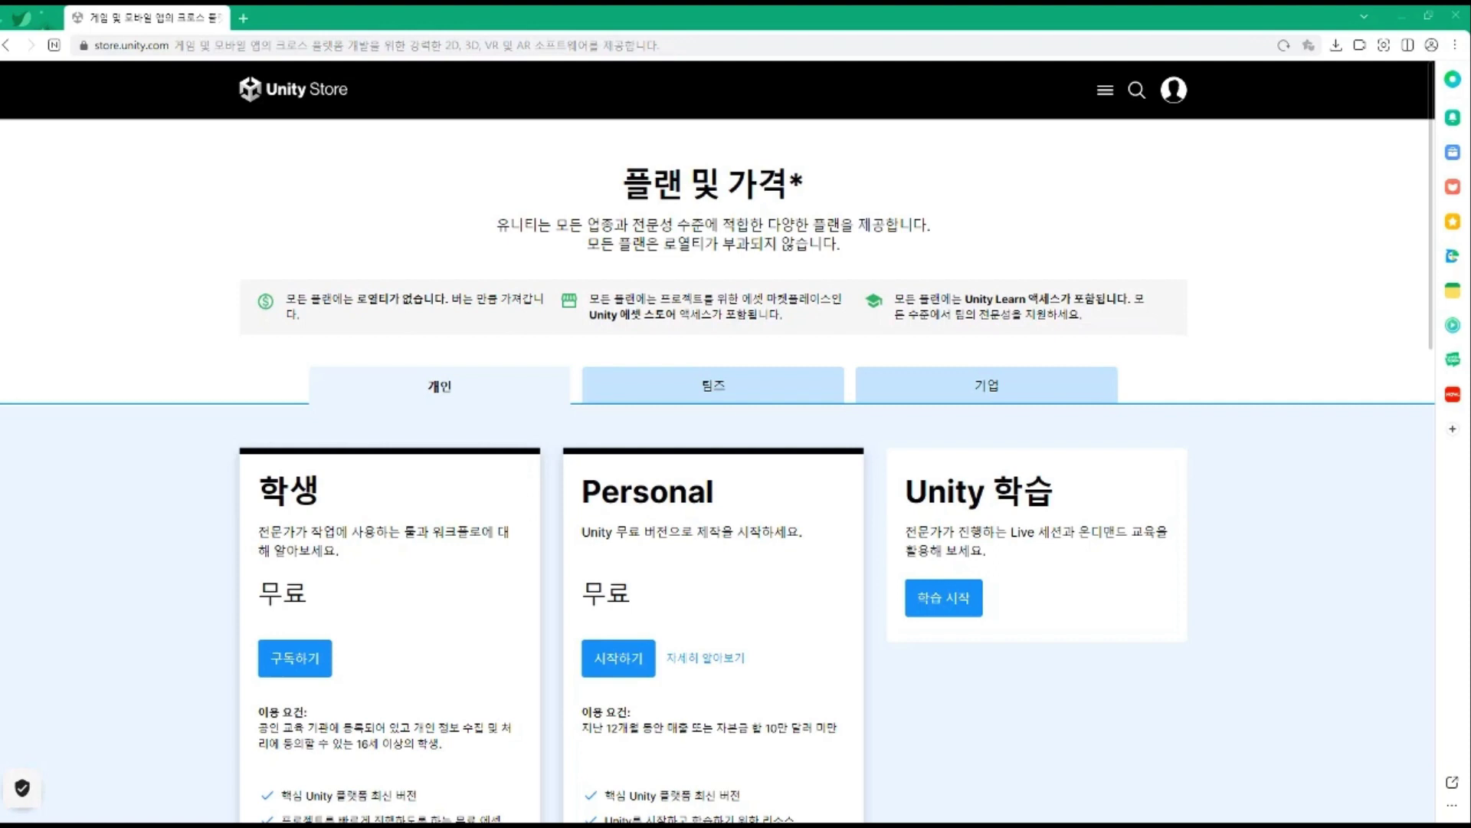
Review the 기업 plans, return to 개인, and choose 시작하기 under the free Personal plan
left_click(1056, 383)
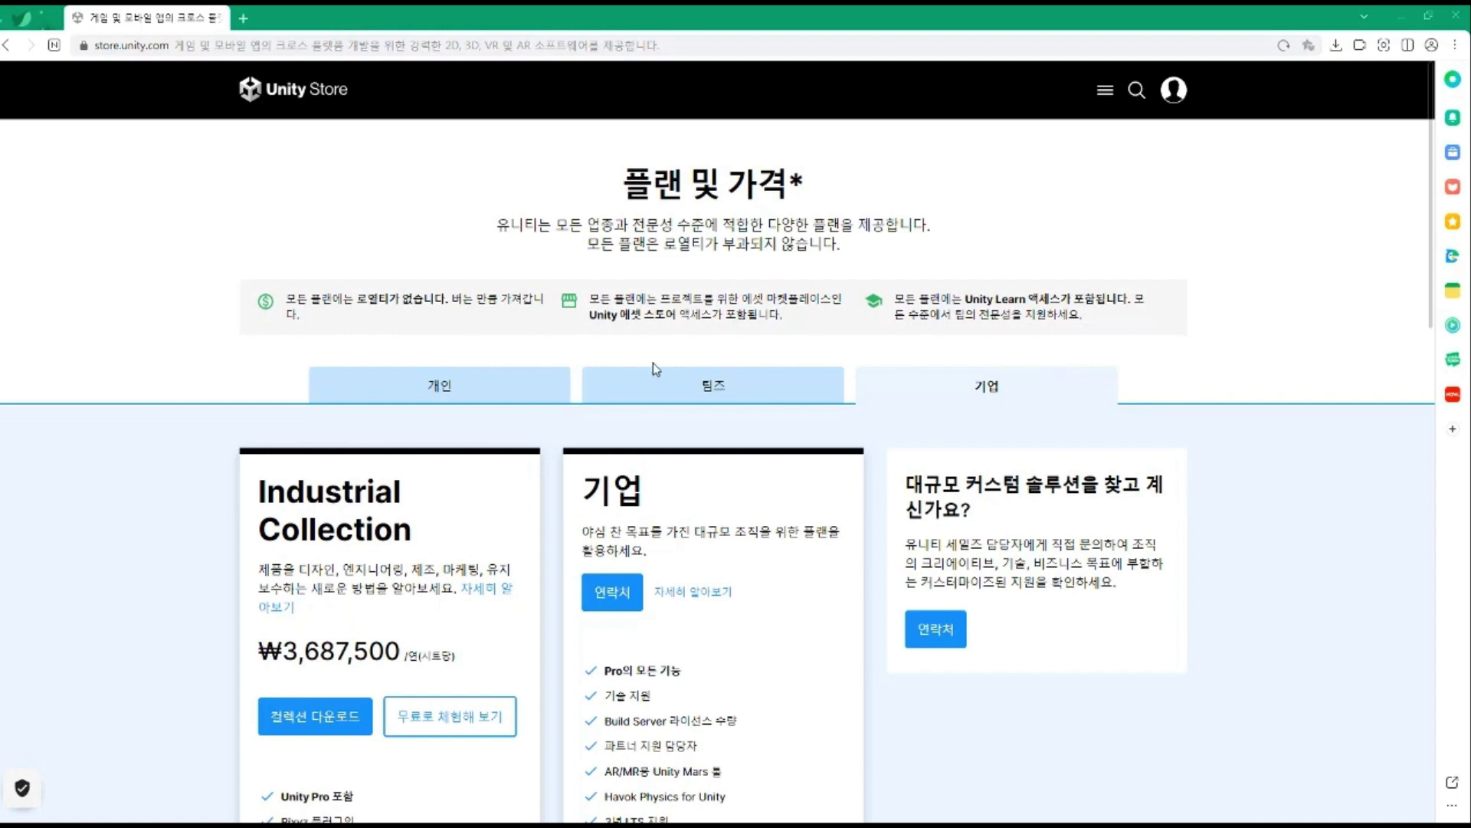
left_click(463, 393)
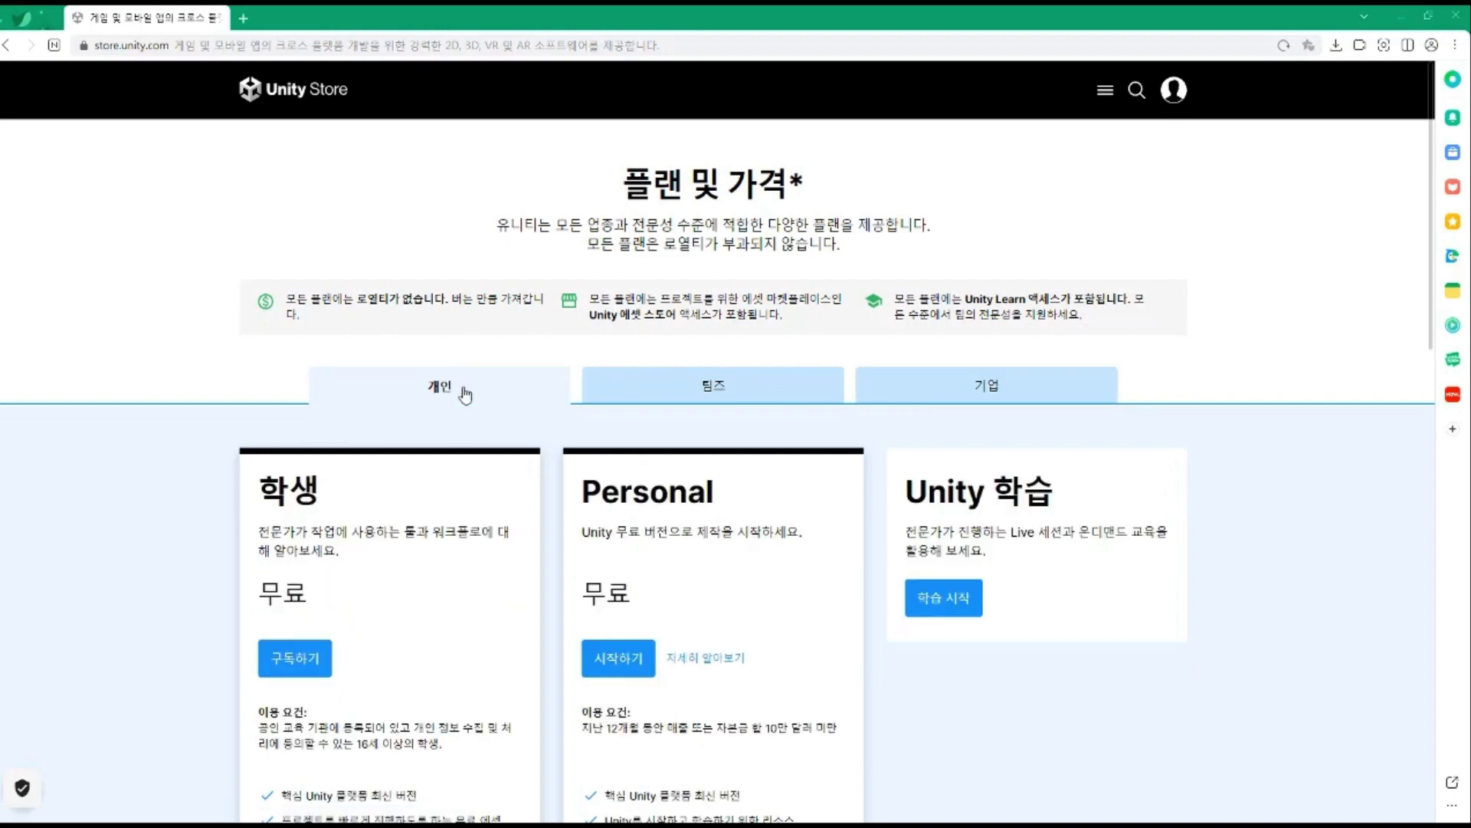
left_click(633, 668)
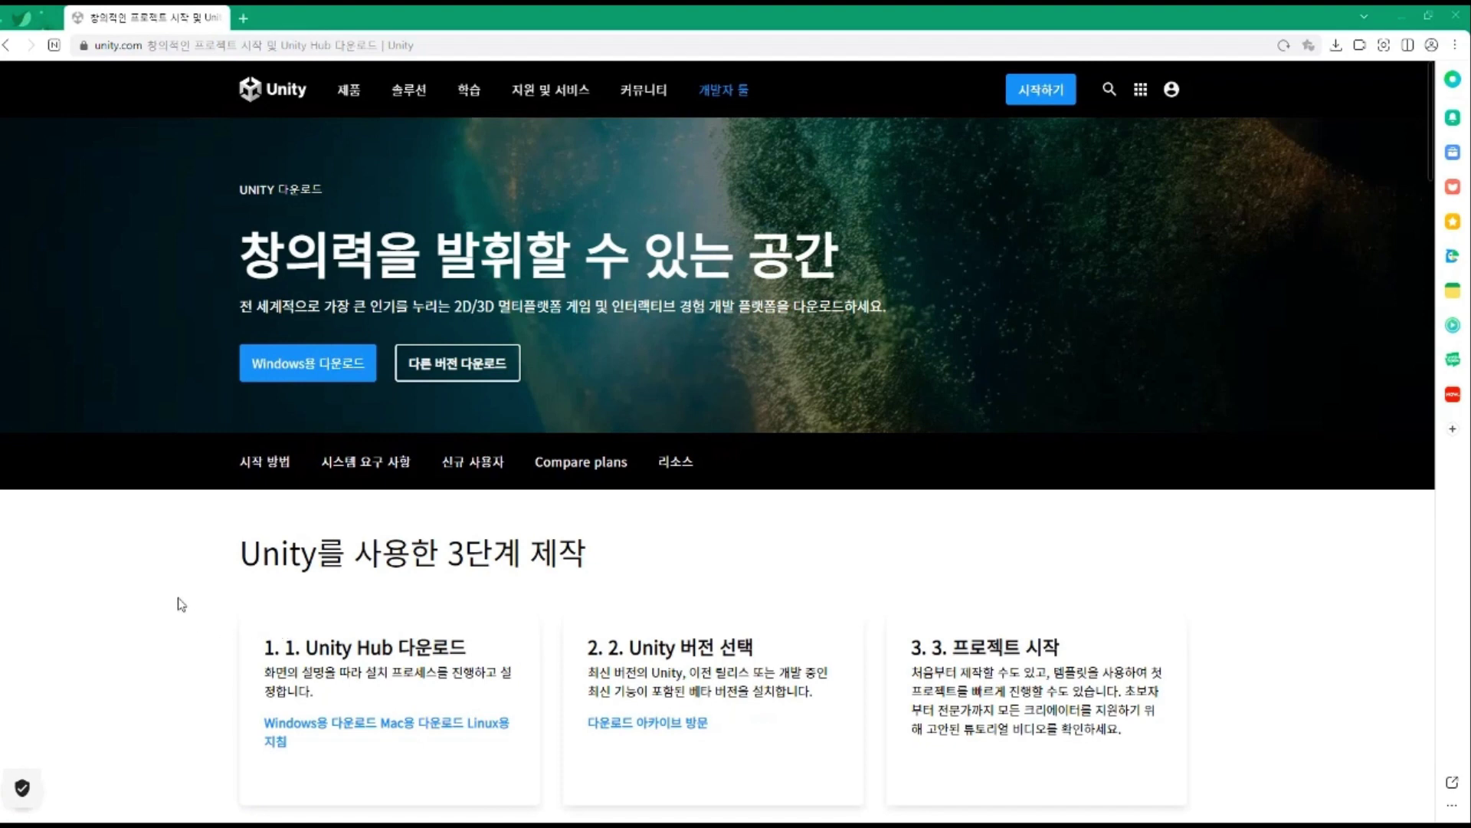
Download the Windows Unity Hub installer, UnityHubSetup.exe (112 MB), via 'Windows용 다운로드'
left_click(330, 377)
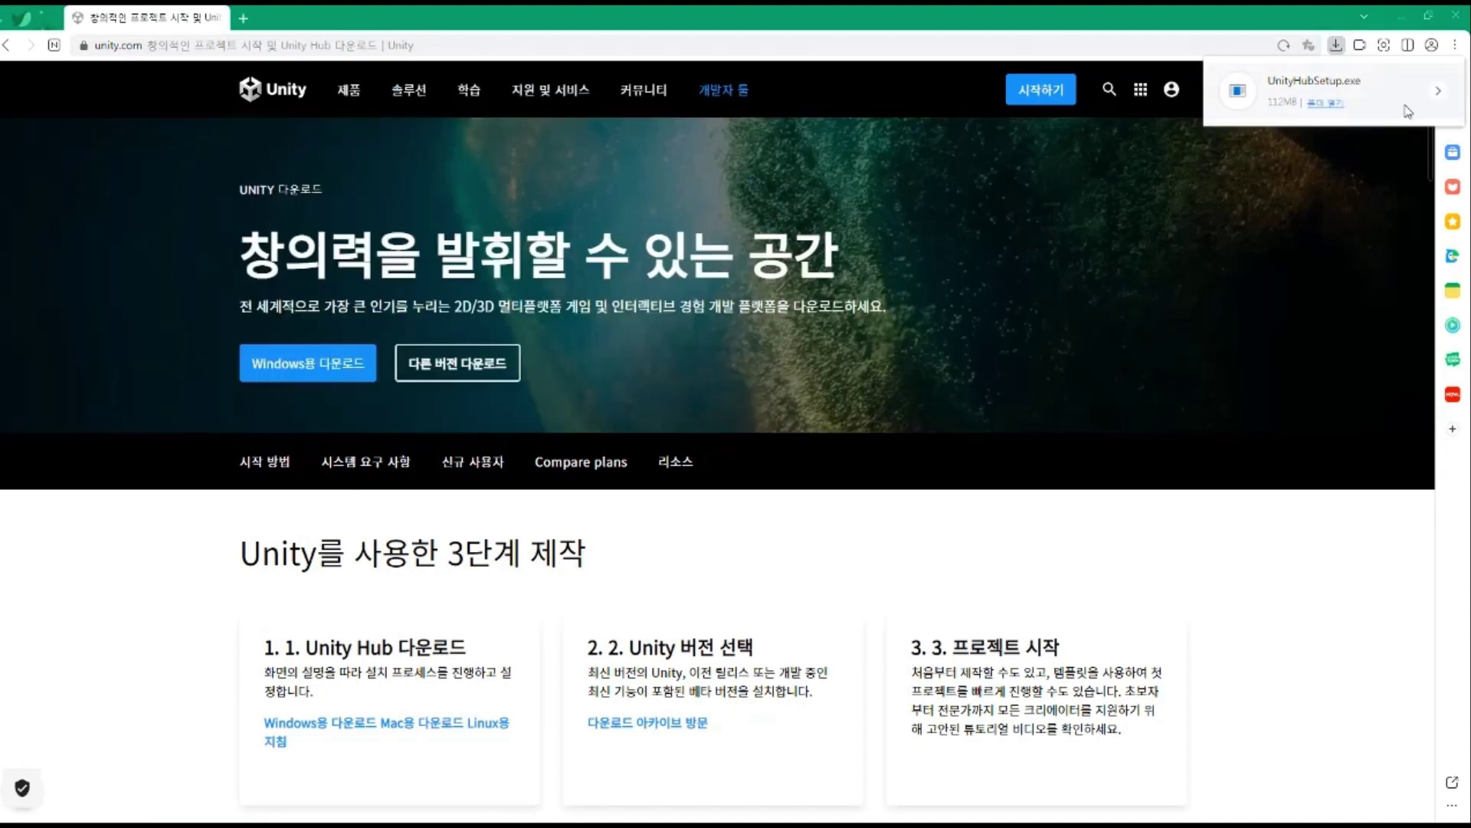
Run UnityHubSetup.exe from the browser's downloads panel
mouse_move(1444, 102)
left_click(1443, 102)
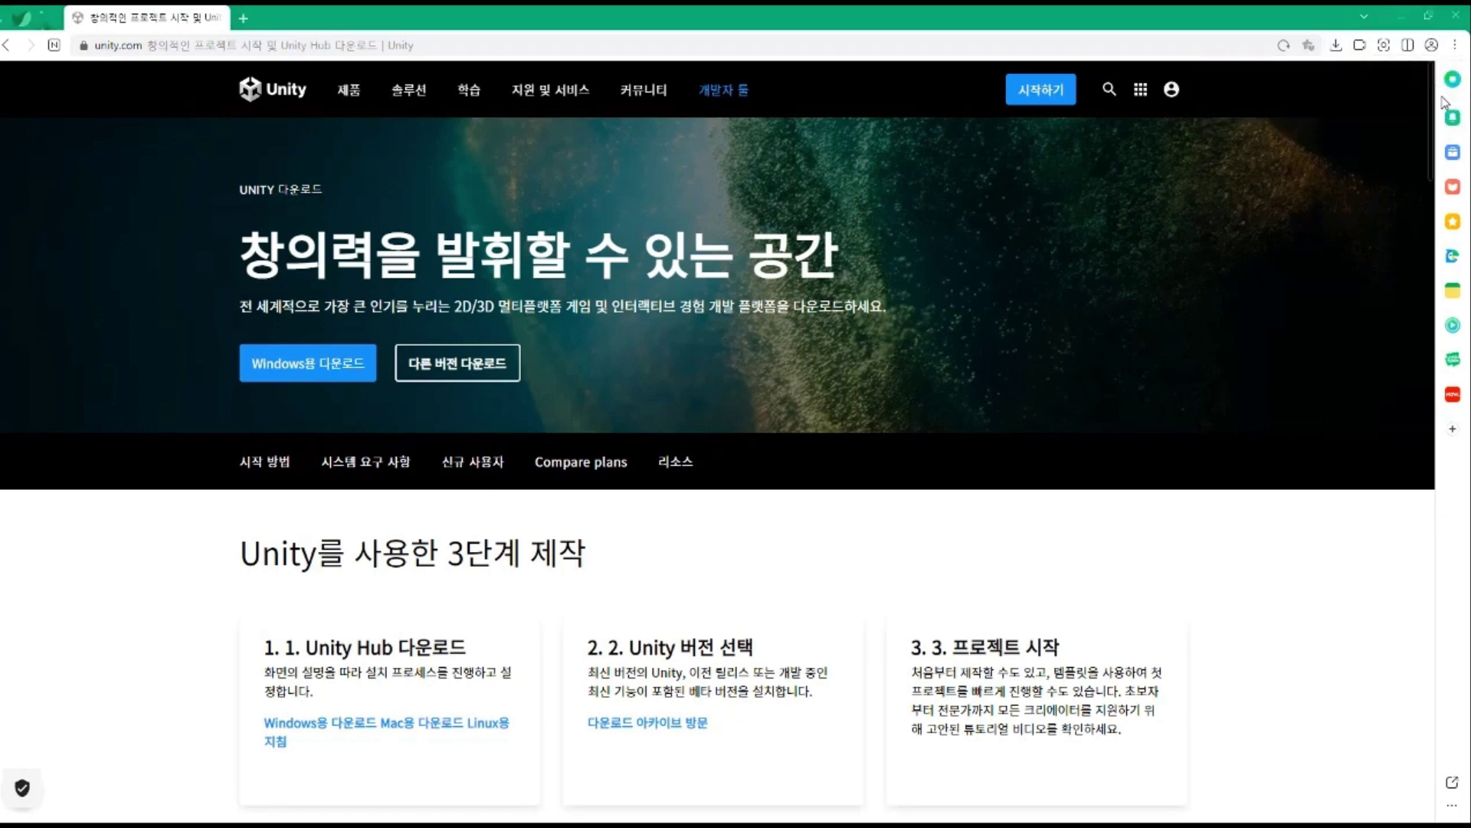
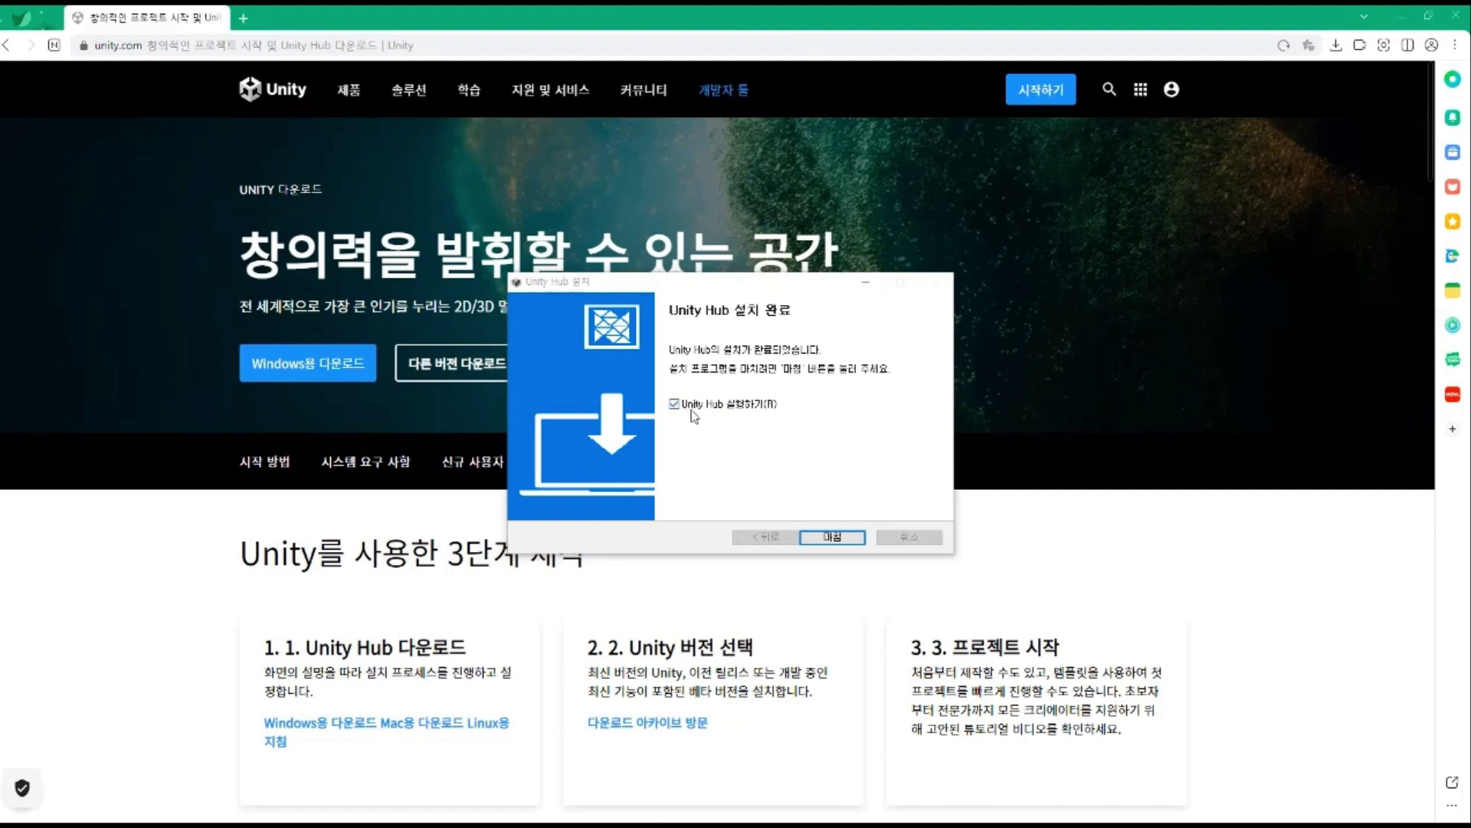
Complete the Unity Hub installer with 'Unity Hub 실행하기' checked so Hub launches
left_click(839, 540)
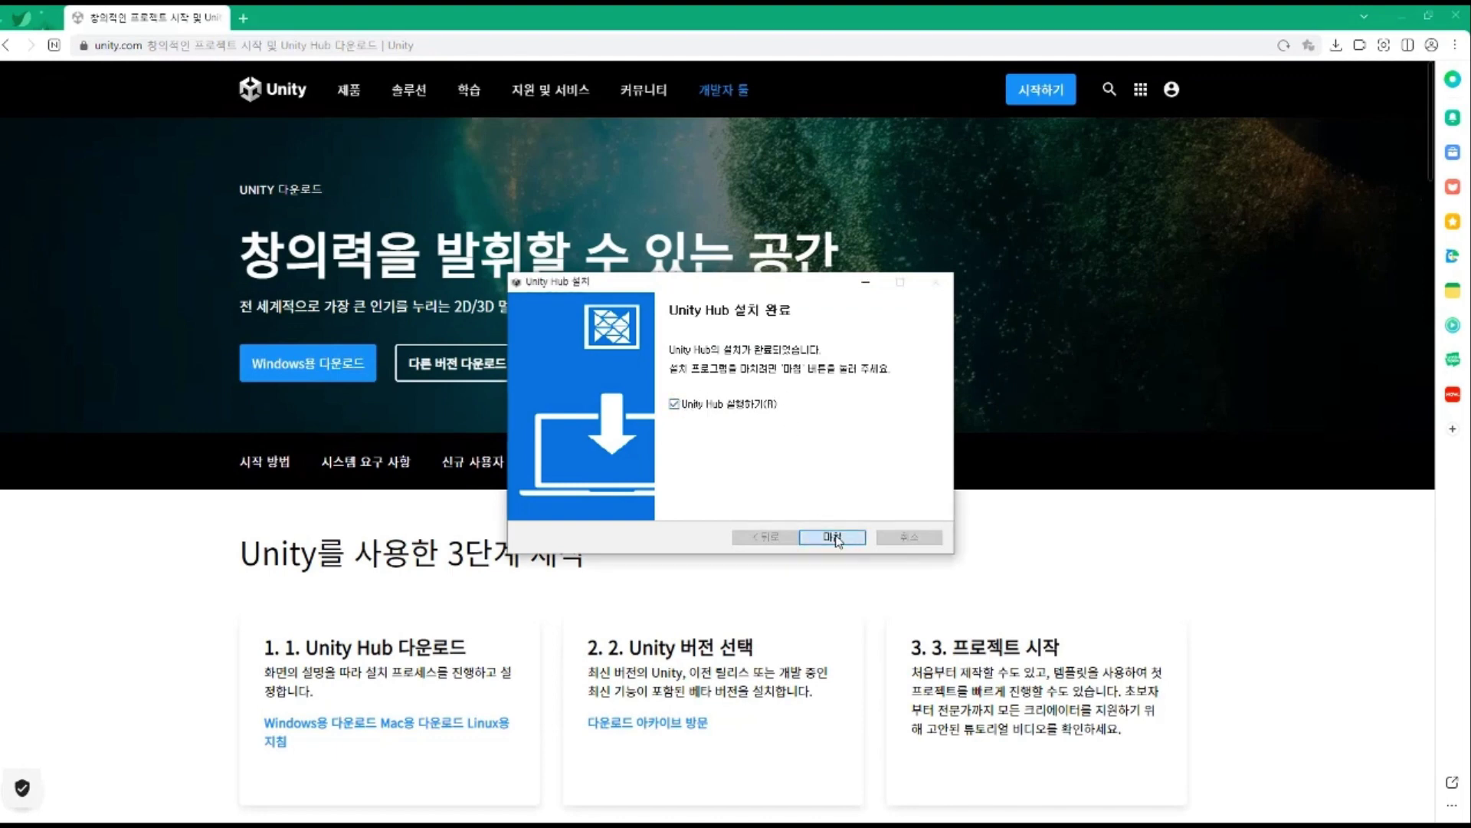
left_click(836, 538)
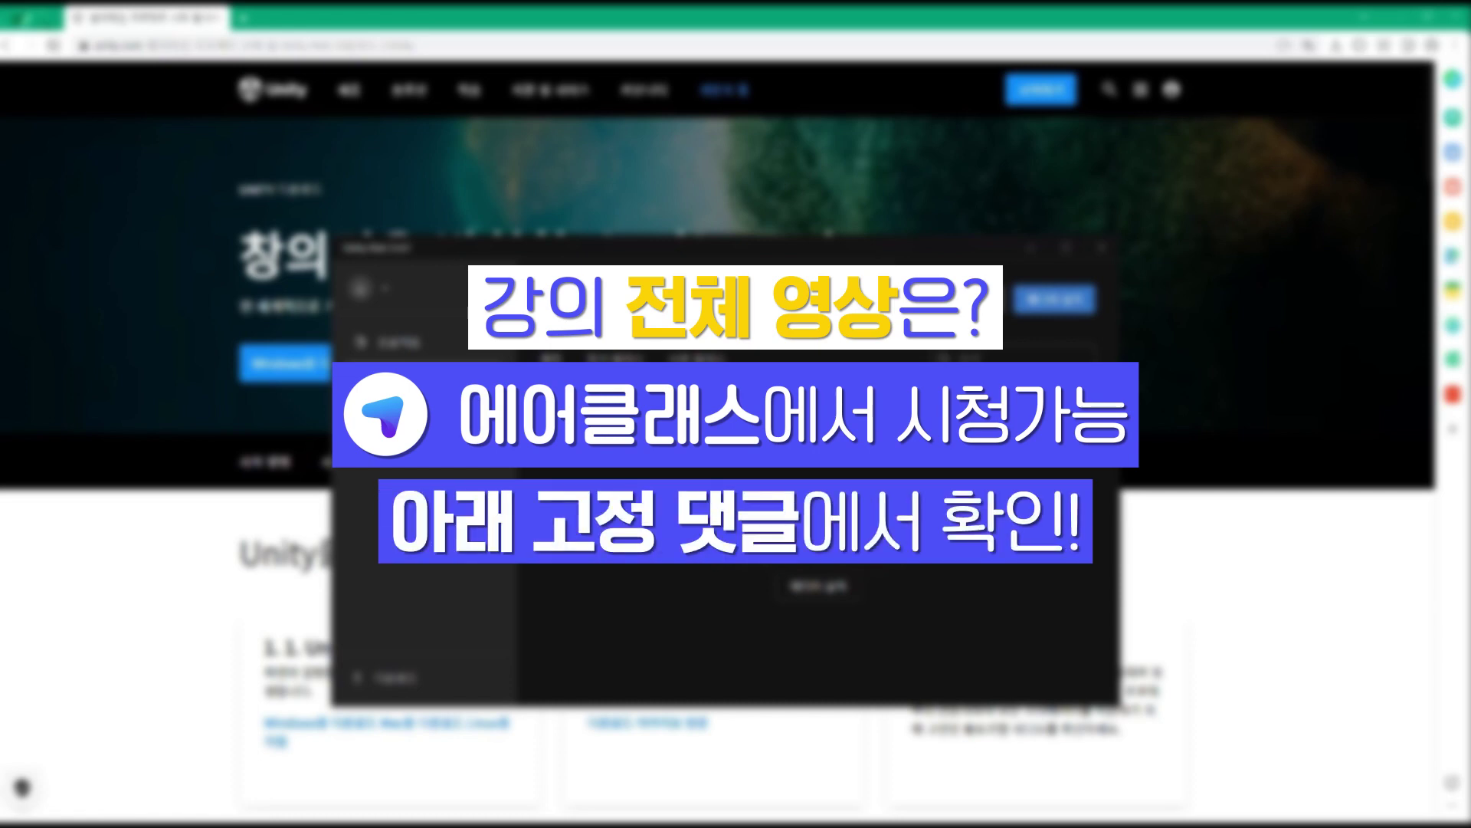
Open the profile menu in the sidebar to reveal the sign-in and account-creation options
left_click(385, 292)
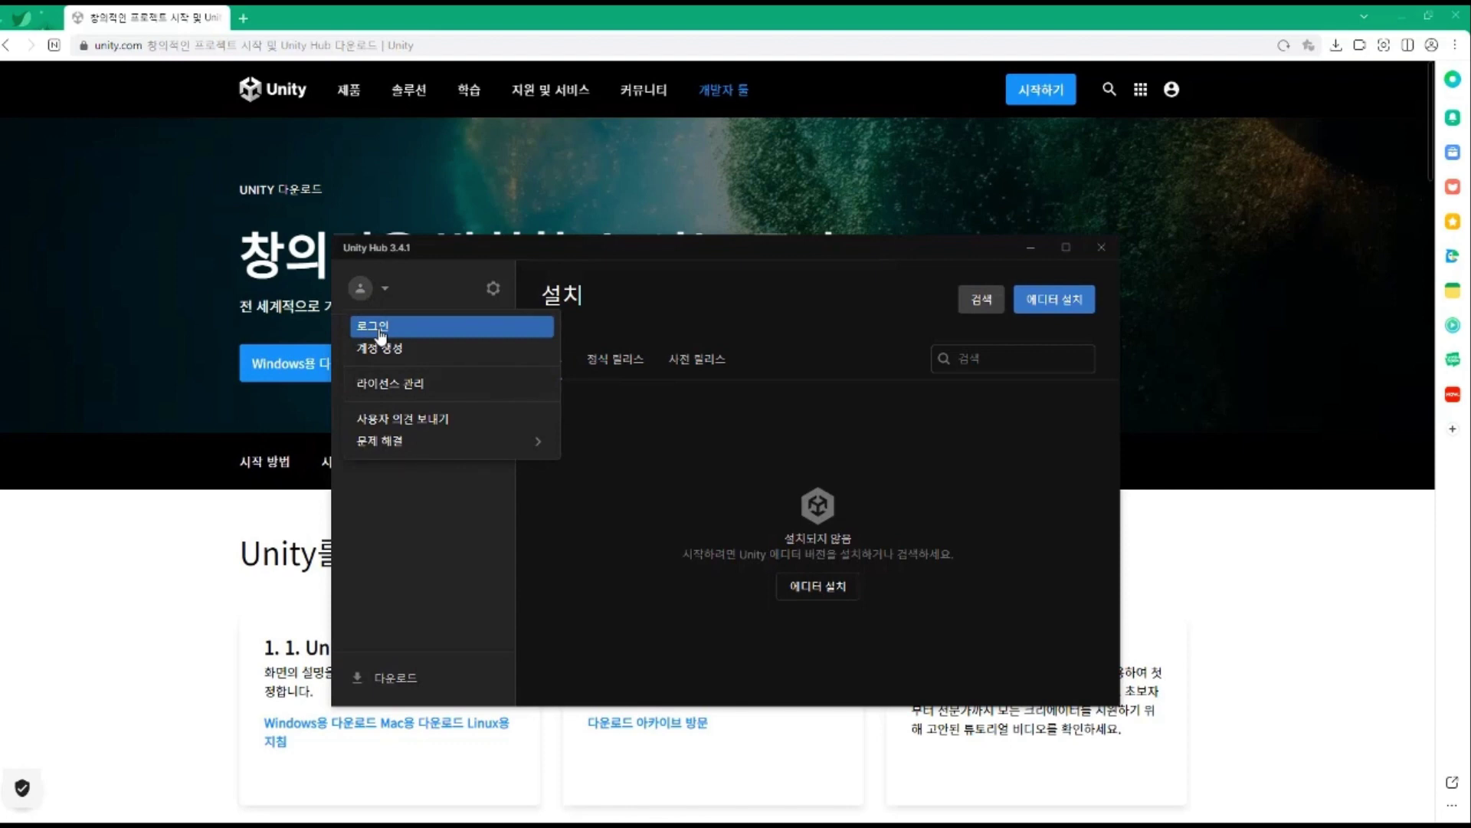
Close the account menu, returning to the empty Installs page
left_click(380, 330)
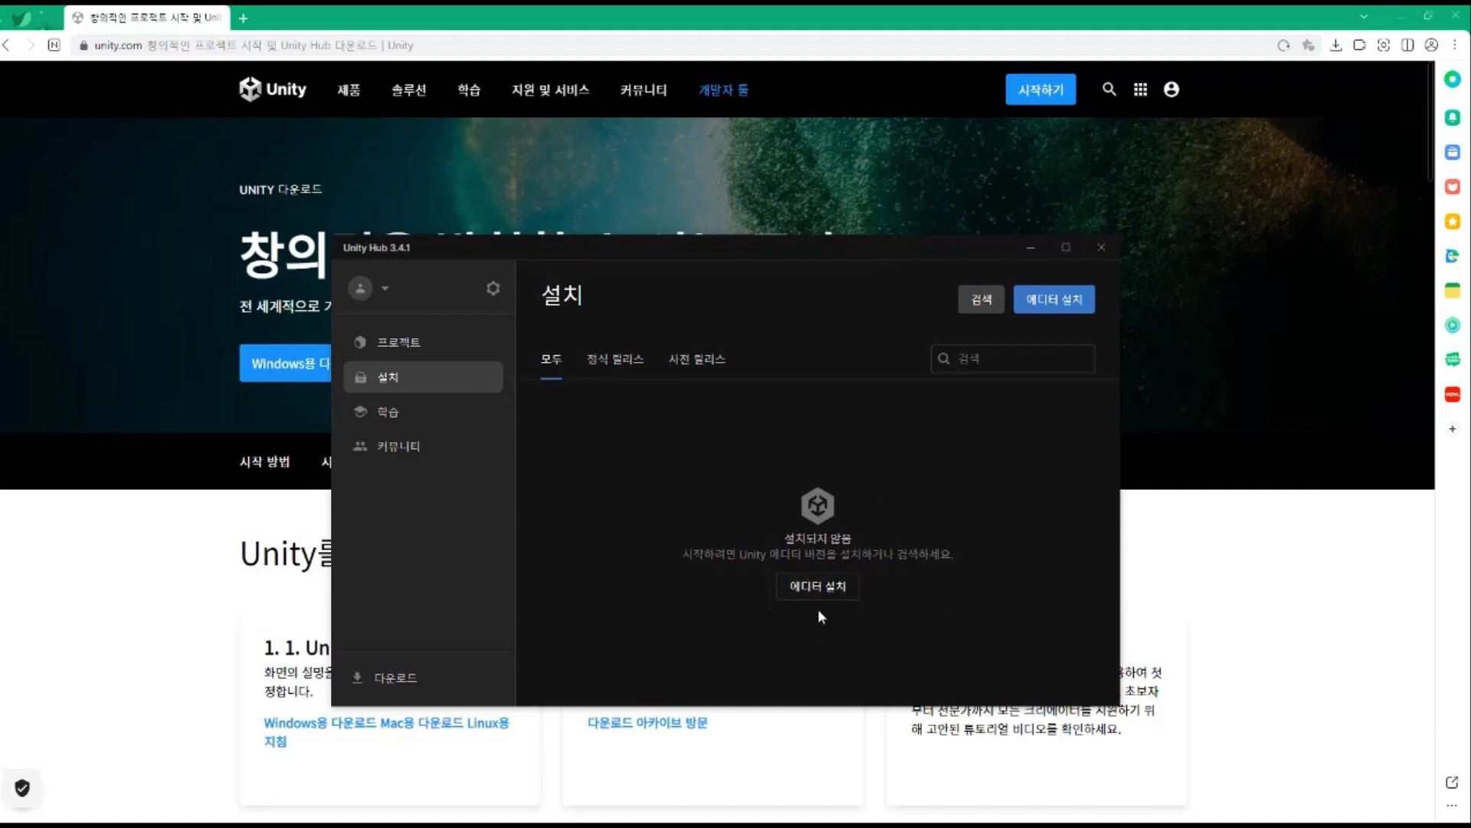
Start 에디터 설치 (Install Editor) and browse the available Unity editor versions
left_click(837, 591)
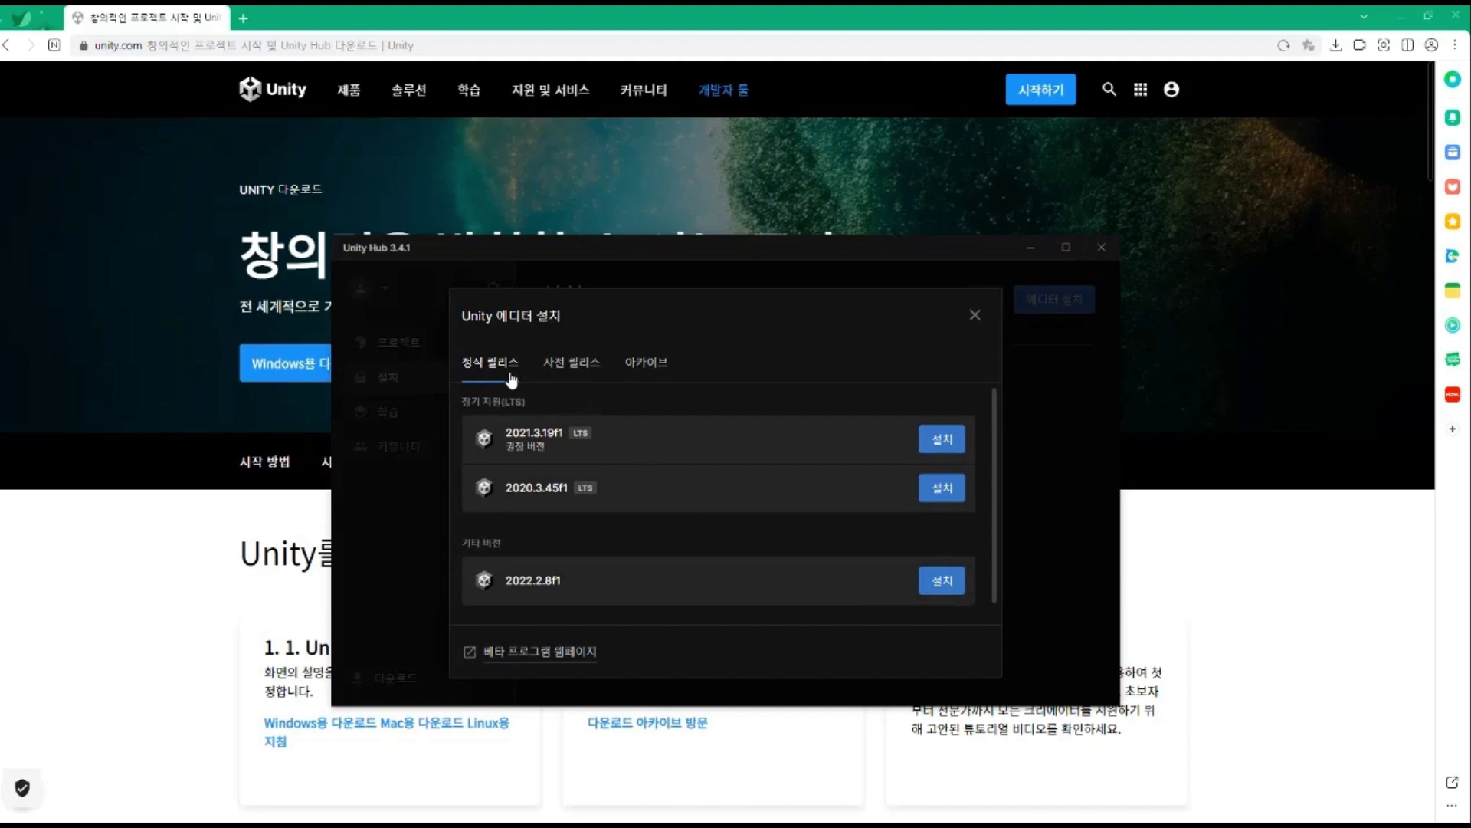
scroll(767, 580, "down", 1)
scroll(767, 580, "up", 1)
Install Unity 2021.3.19f1 LTS with Android and iOS Build Support, totaling 14.29 GB
left_click(954, 439)
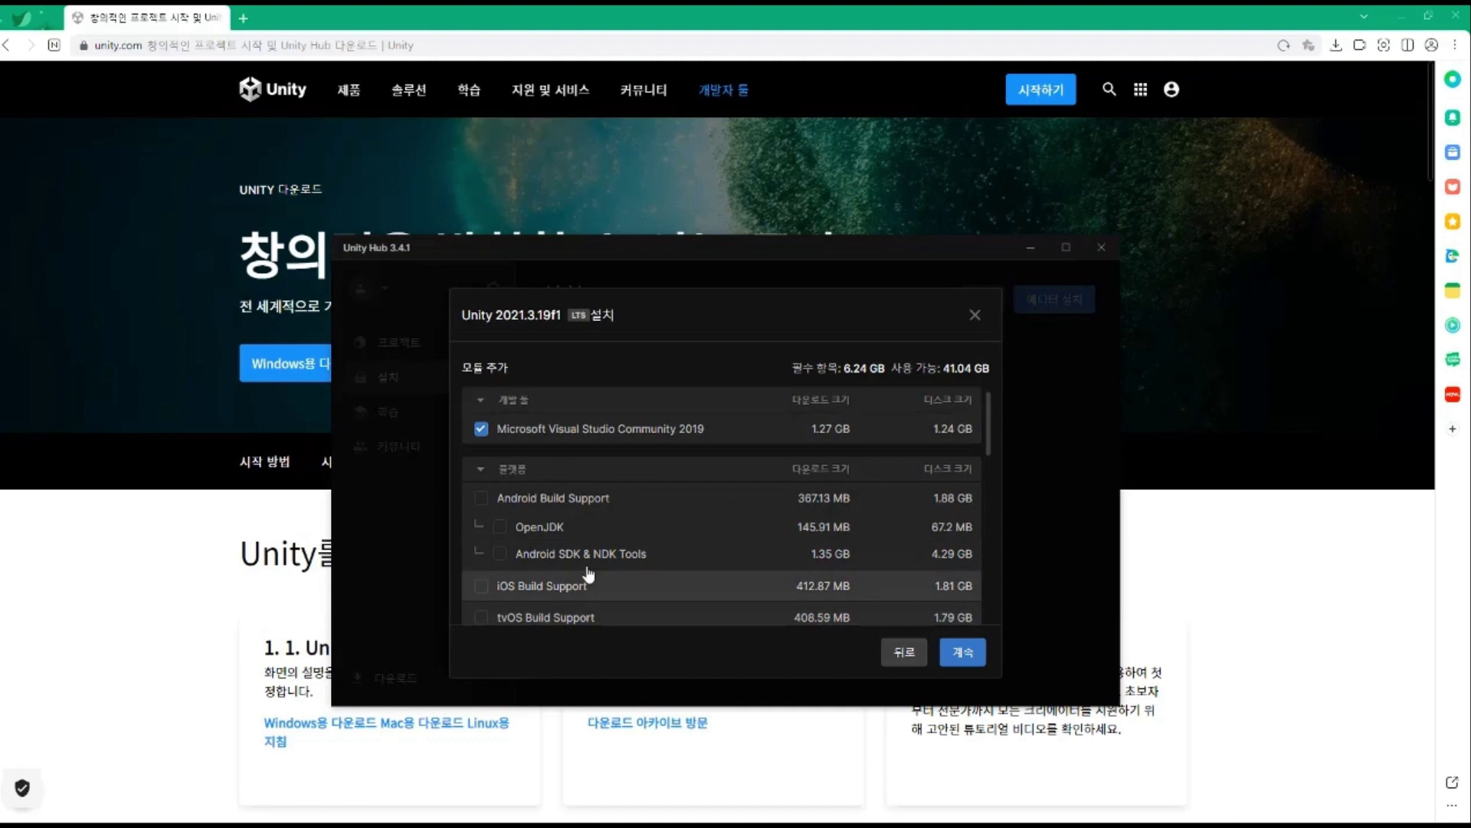
left_click(481, 498)
left_click(481, 587)
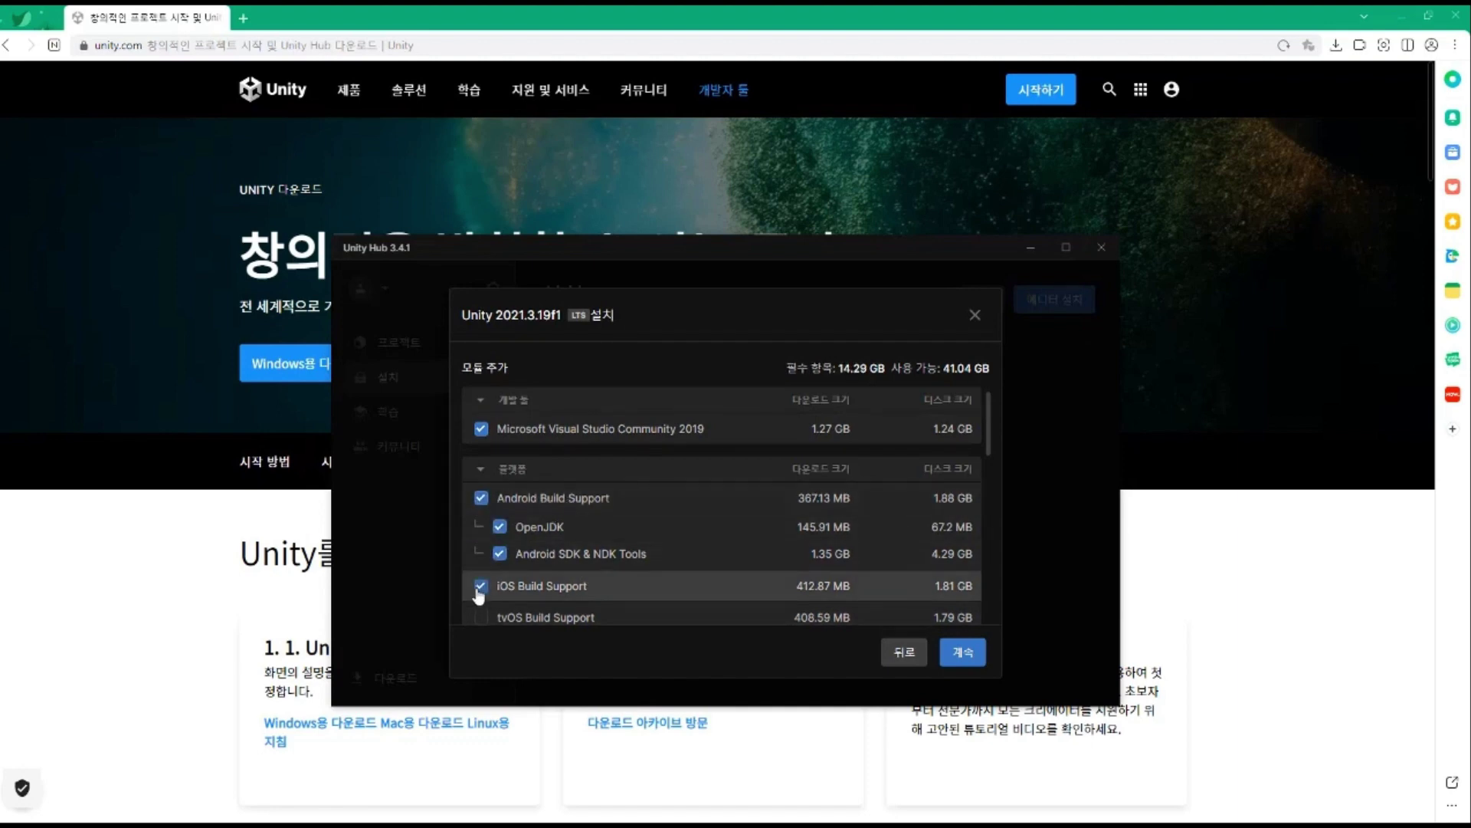
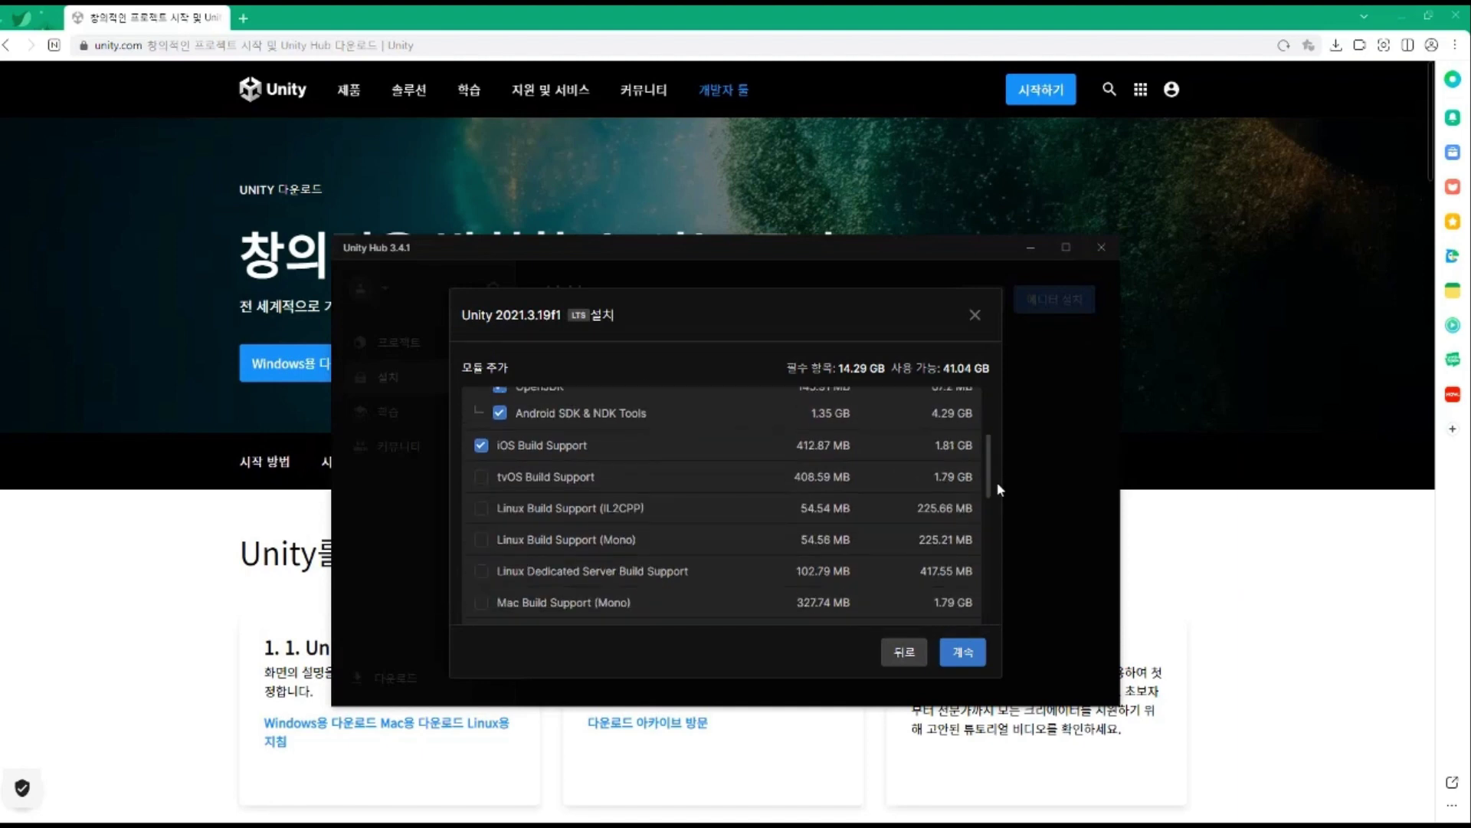
Confirm the chosen modules for Unity 2021.3.19f1 and agree to the Visual Studio 2019 Community license
left_click_drag(998, 489, 998, 528)
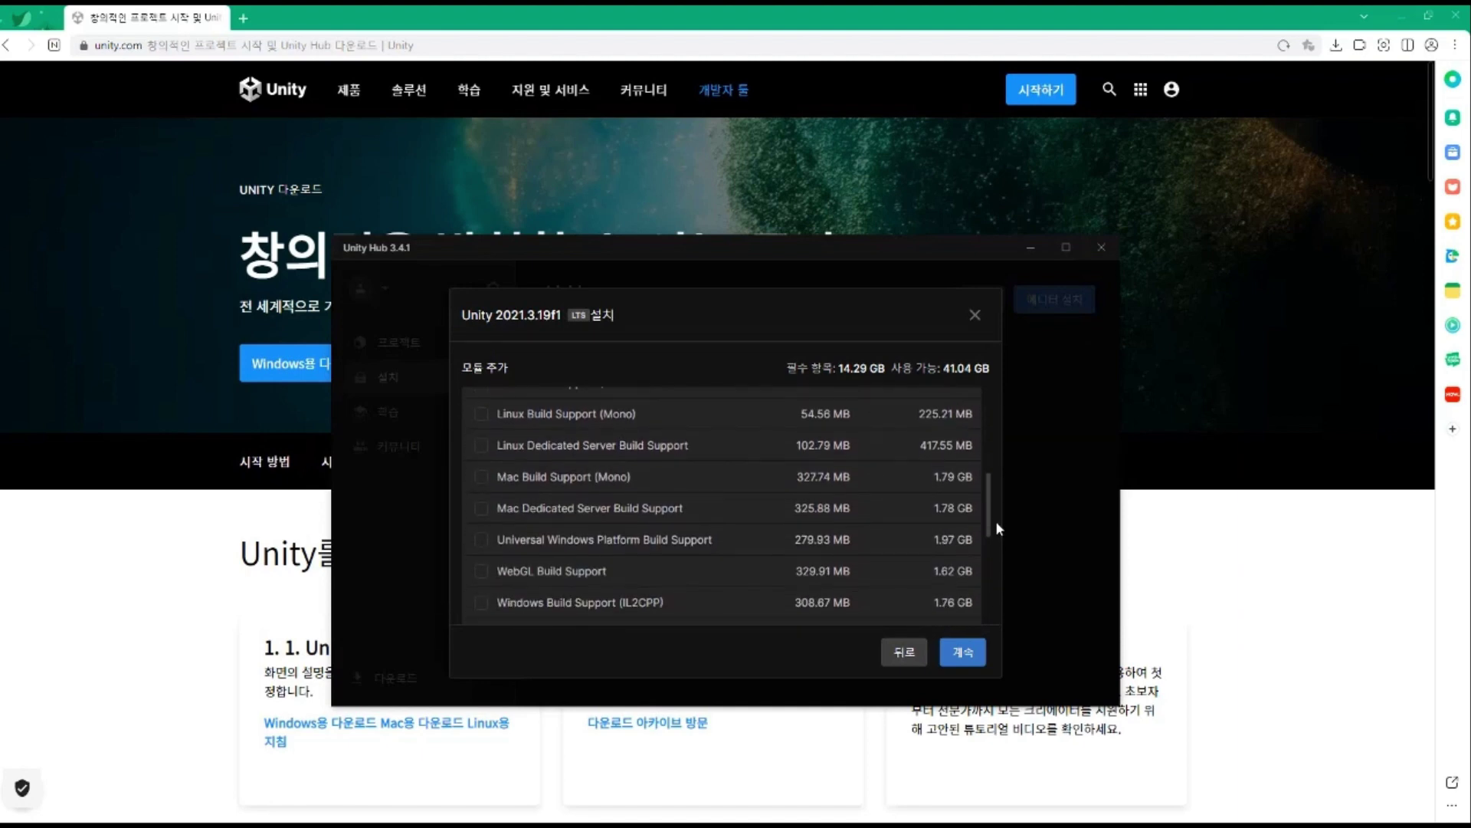
left_click_drag(997, 527, 993, 561)
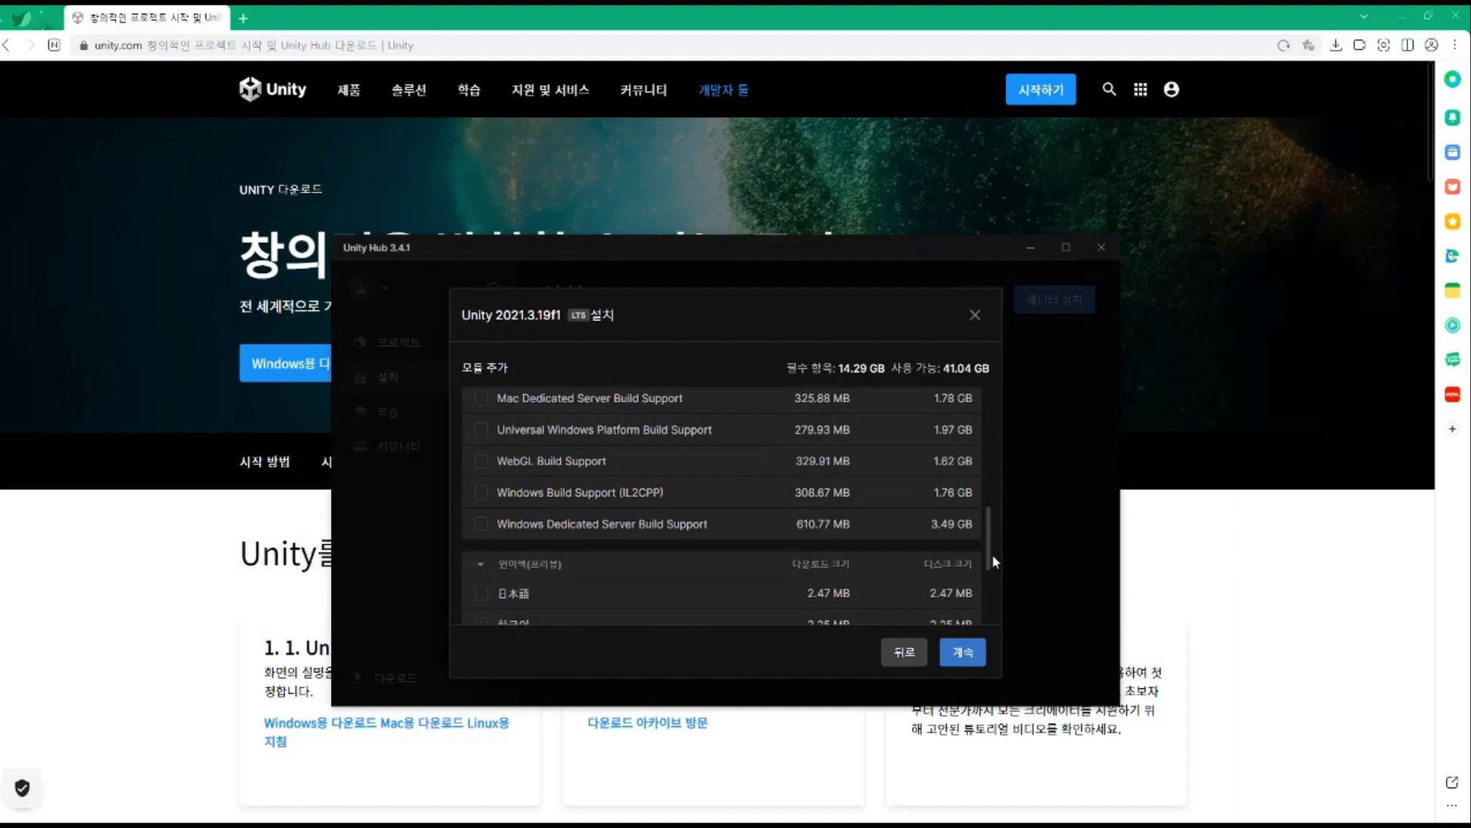
left_click_drag(994, 562, 993, 596)
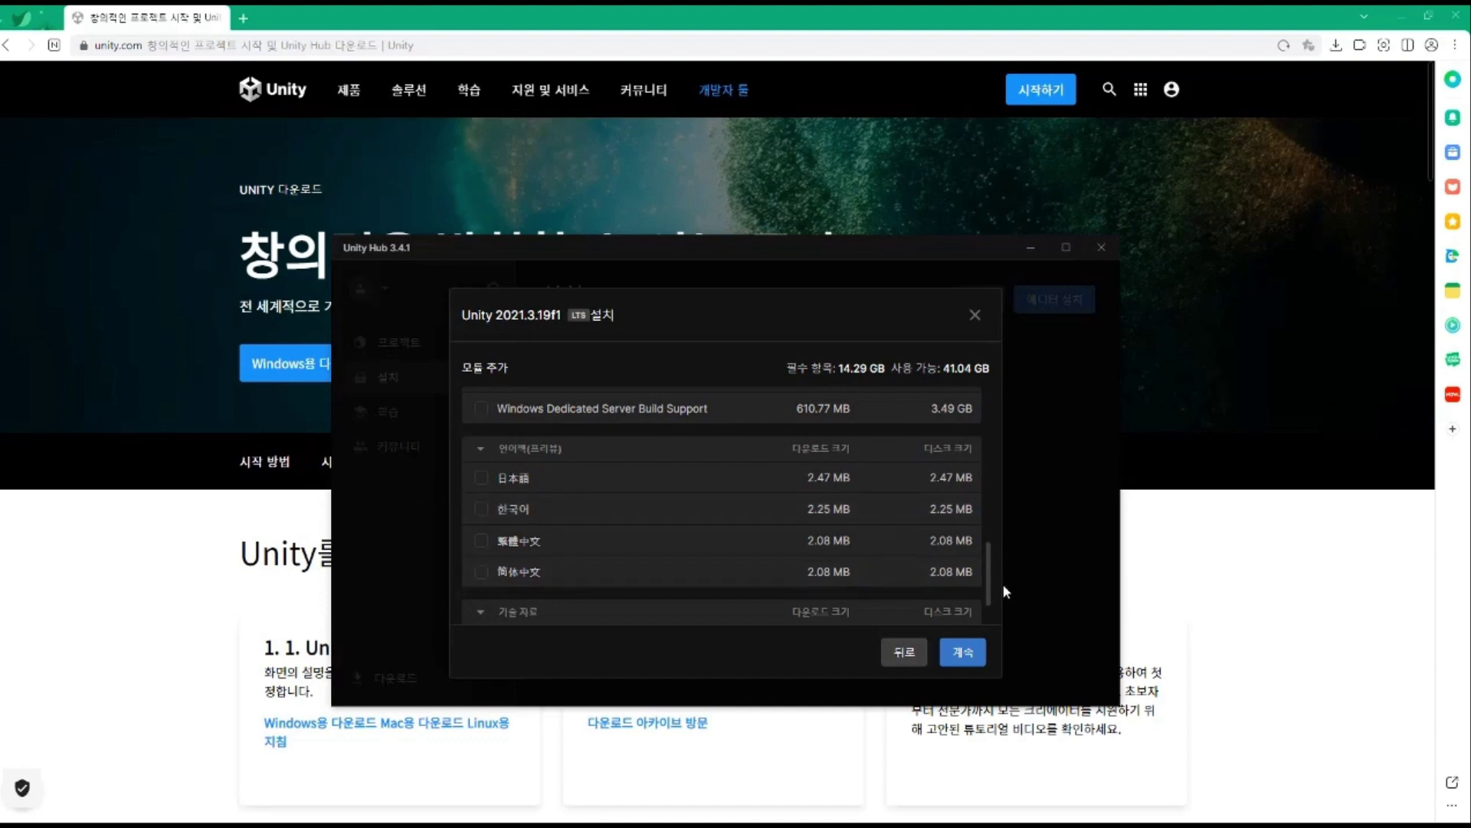
left_click_drag(988, 594, 989, 613)
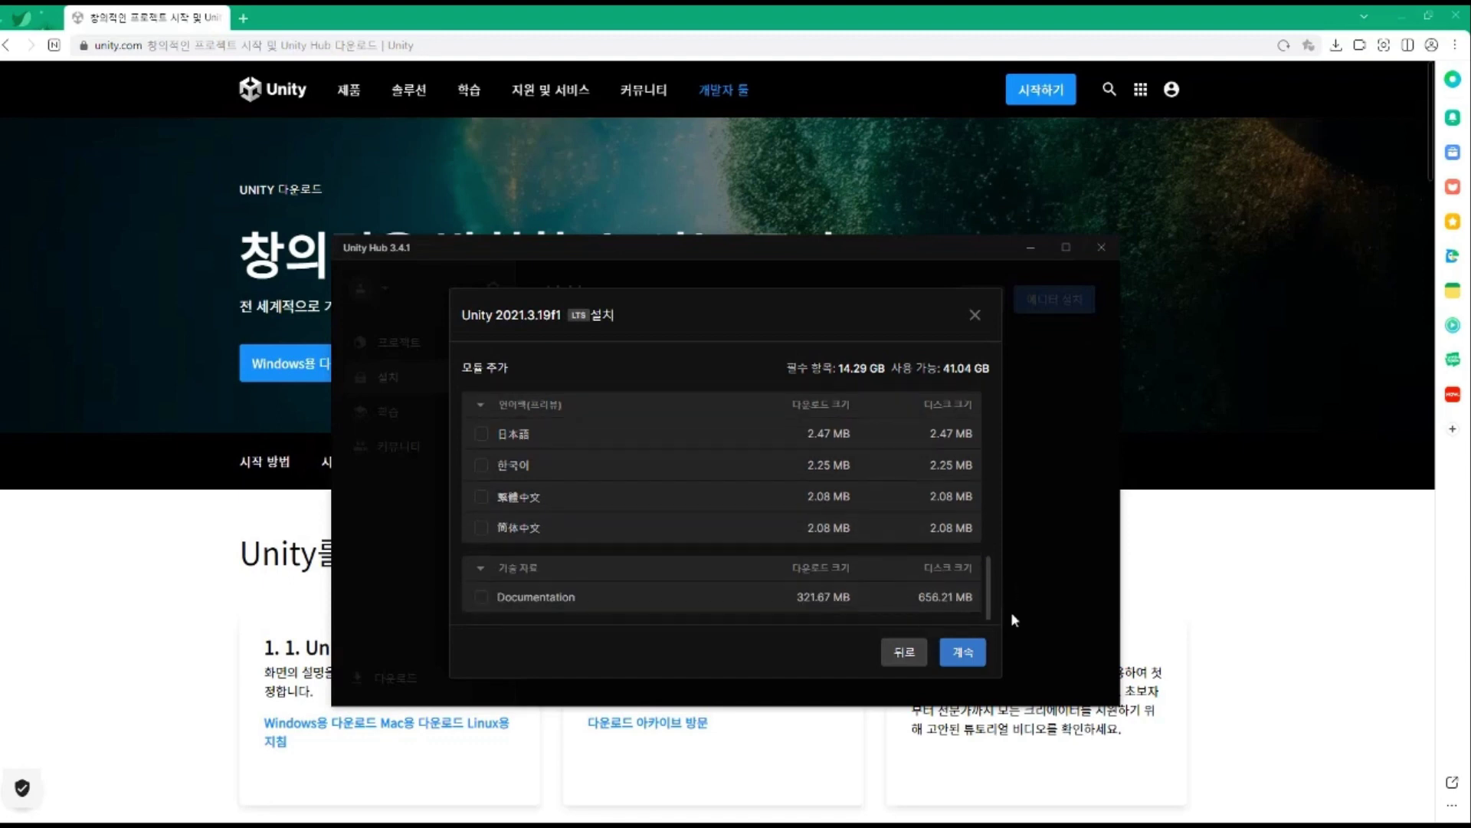
left_click(967, 651)
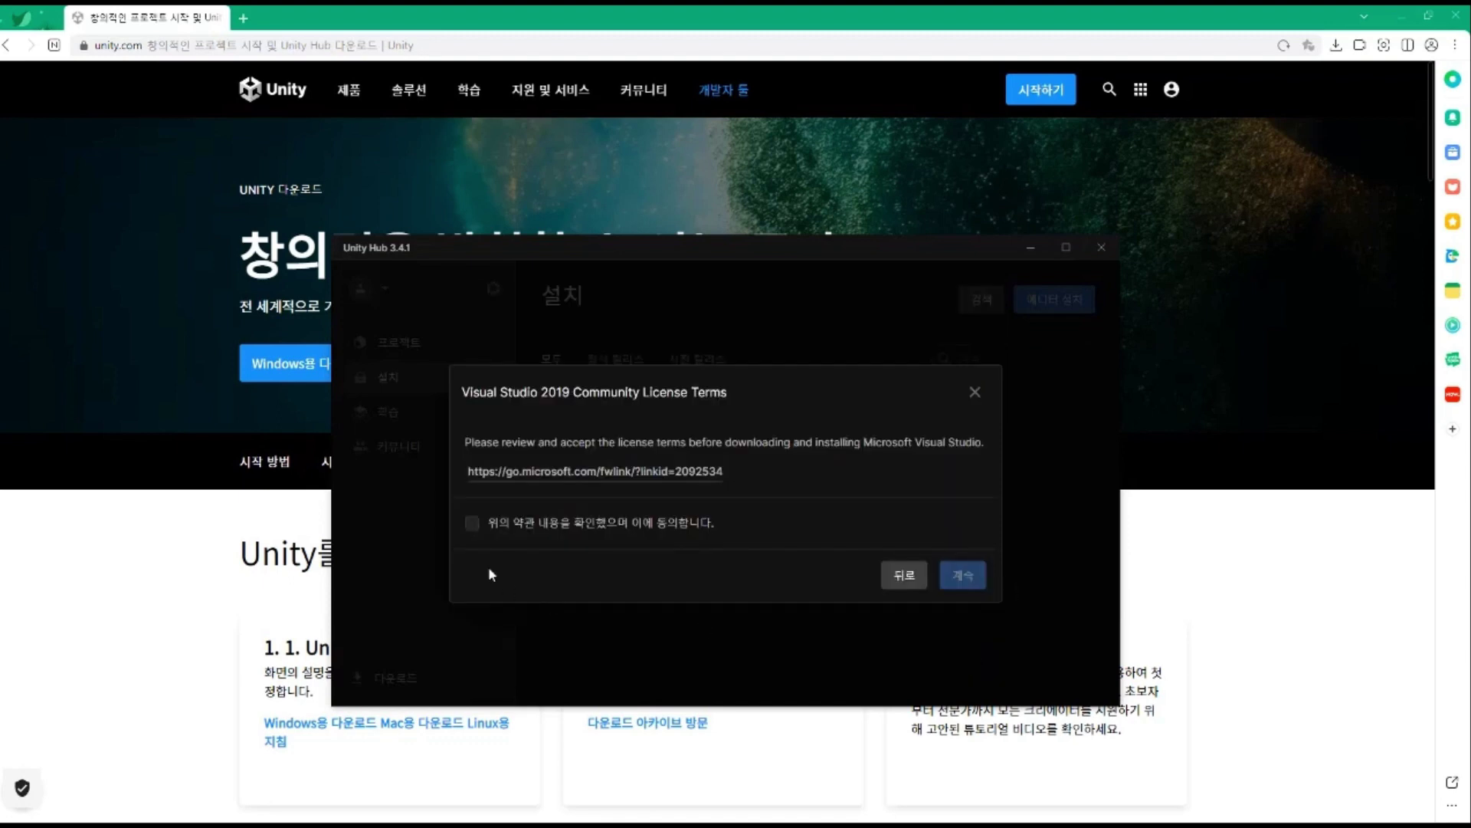
left_click(472, 523)
Get past the Visual Studio terms, agree to the Android SDK and NDK terms, and install 2021.3.19f1
left_click(962, 579)
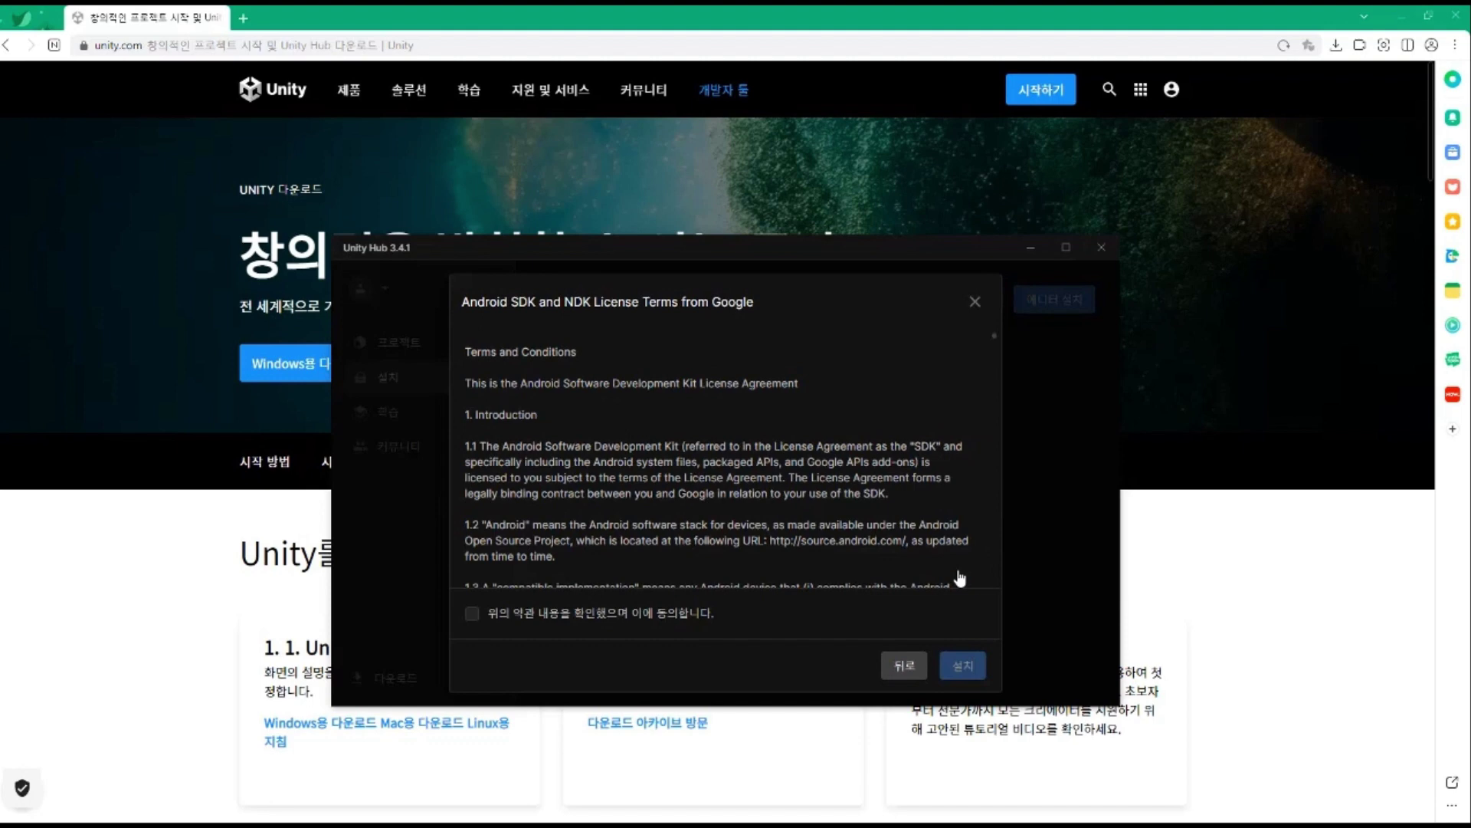
left_click(655, 613)
left_click(967, 666)
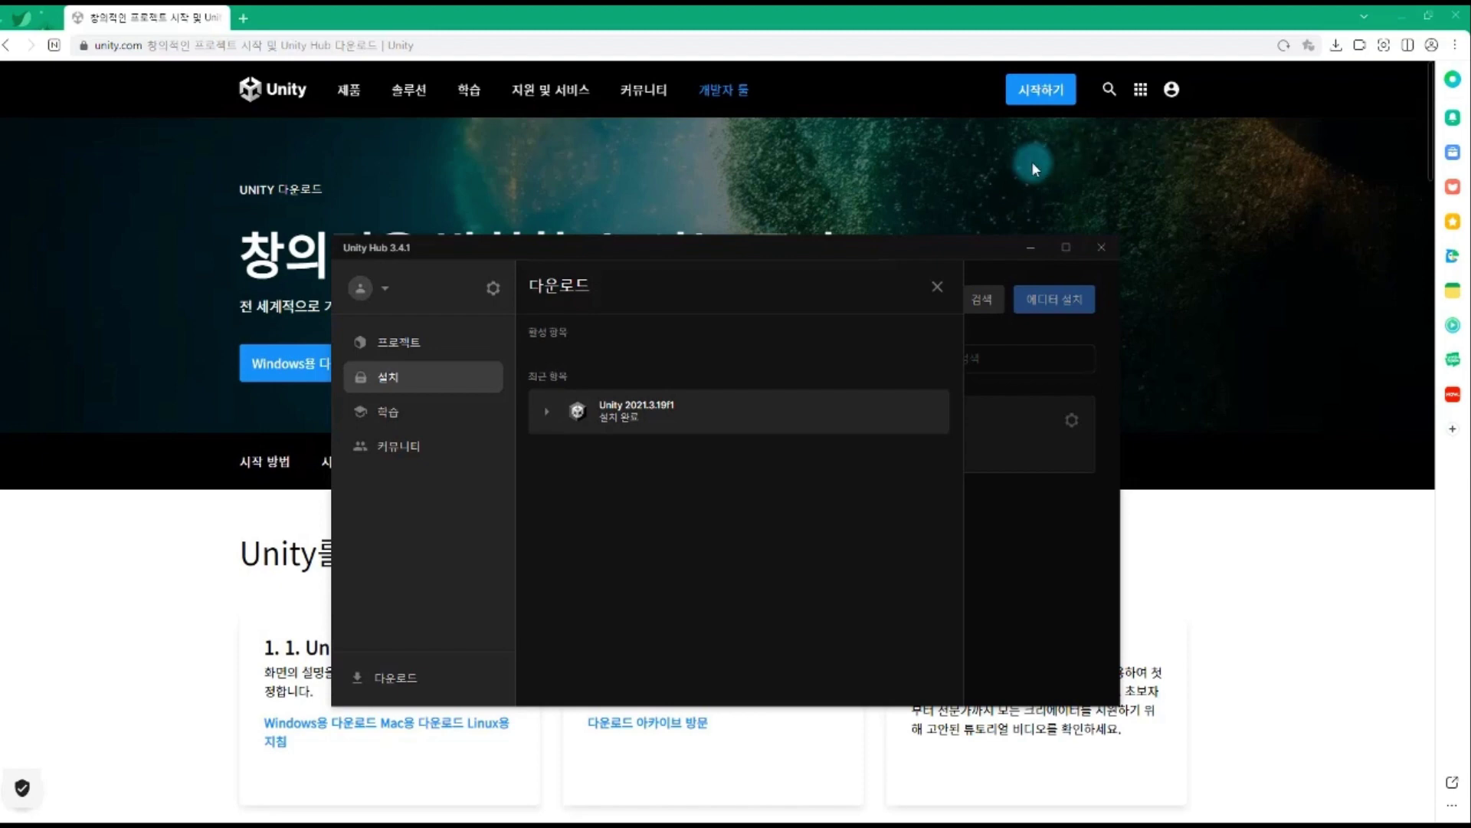
Switch to the empty Projects list and start a new project
left_click(404, 349)
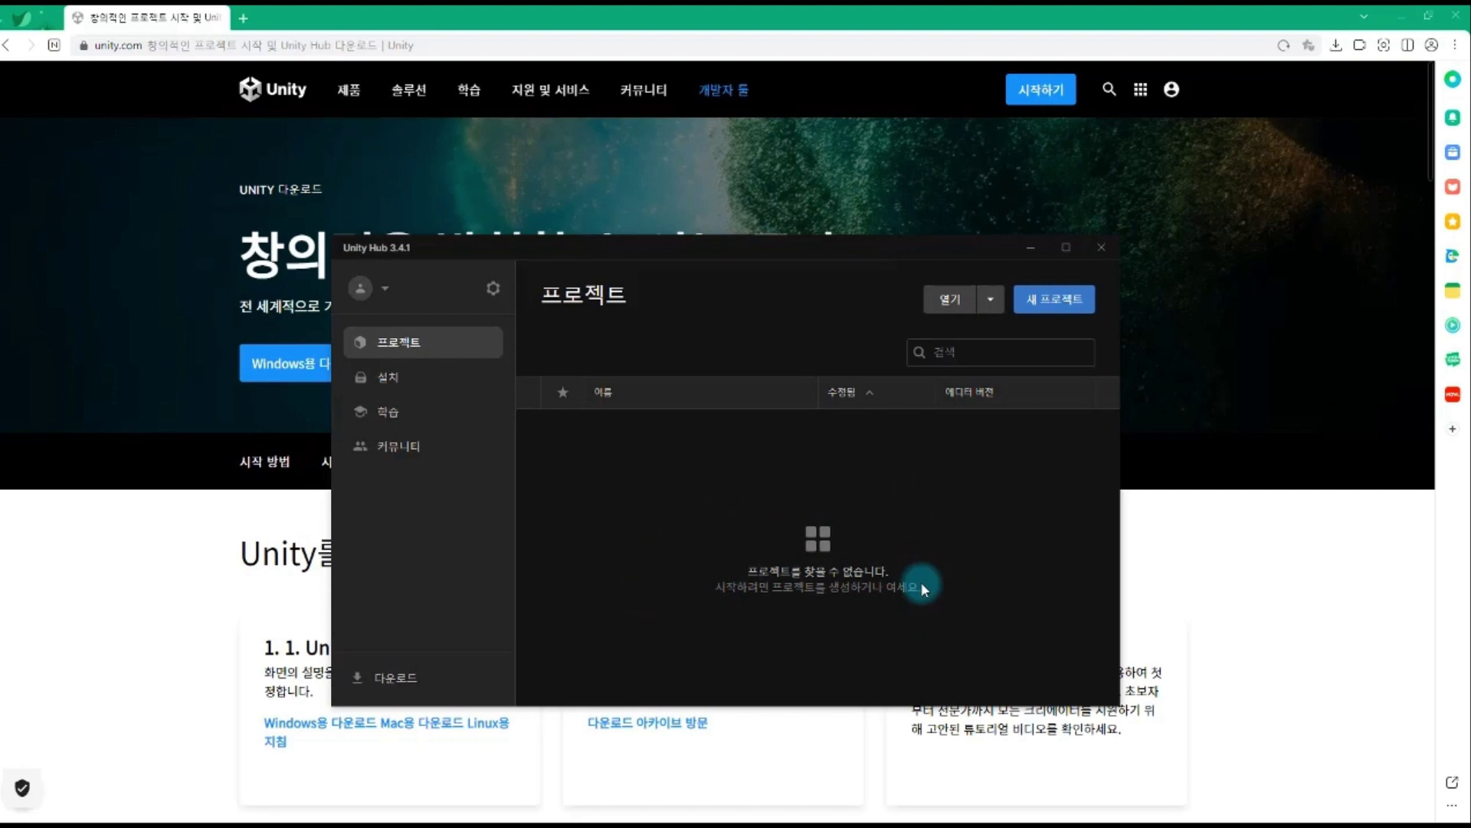
left_click(1043, 313)
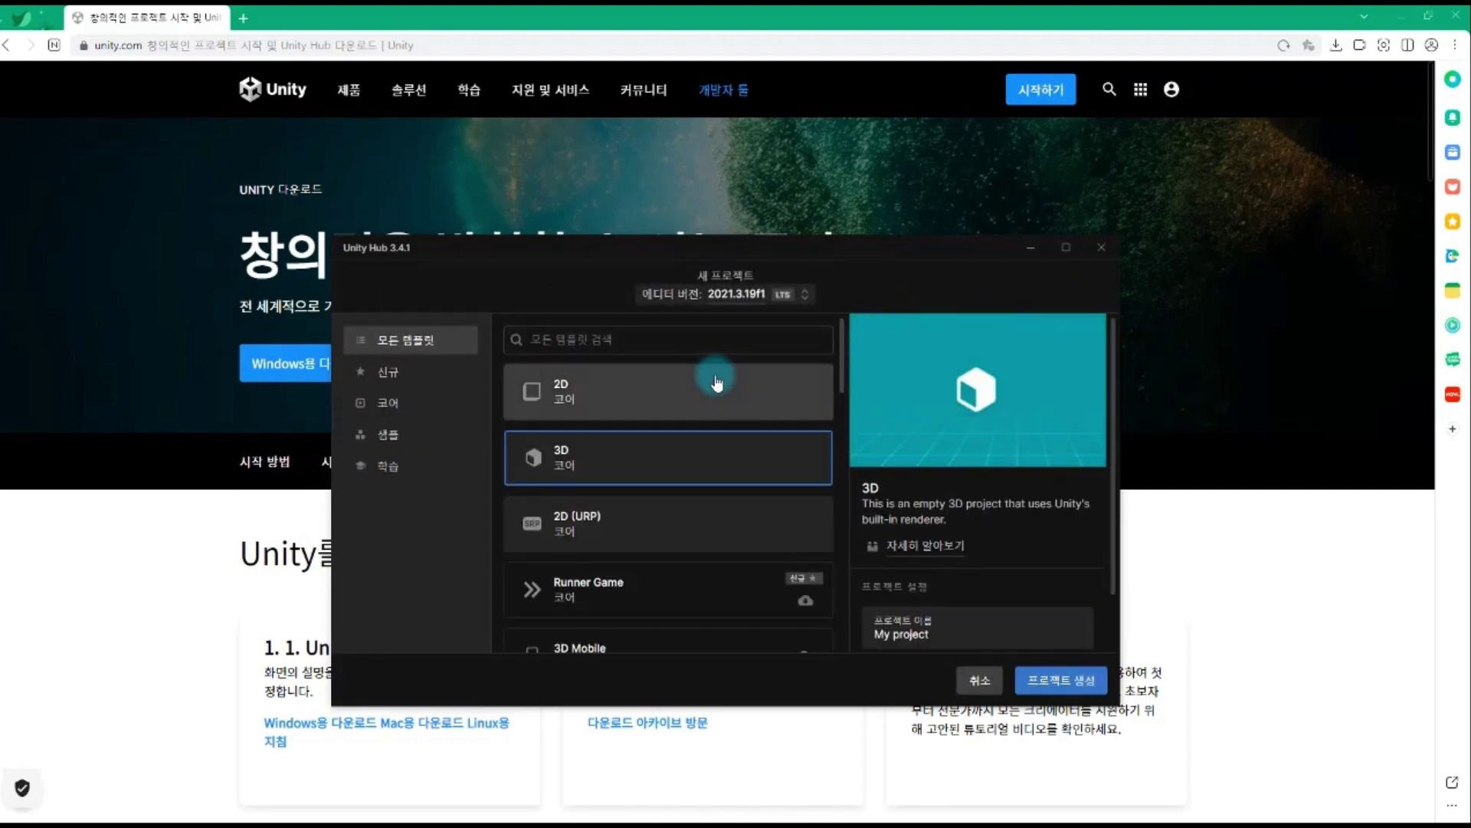
Create the 3D template project 'My project' in D:\for Unity3D using editor 2021.3.19f1
mouse_move(840, 347)
left_mouse_down()
mouse_move(843, 448)
mouse_move(842, 342)
left_mouse_up()
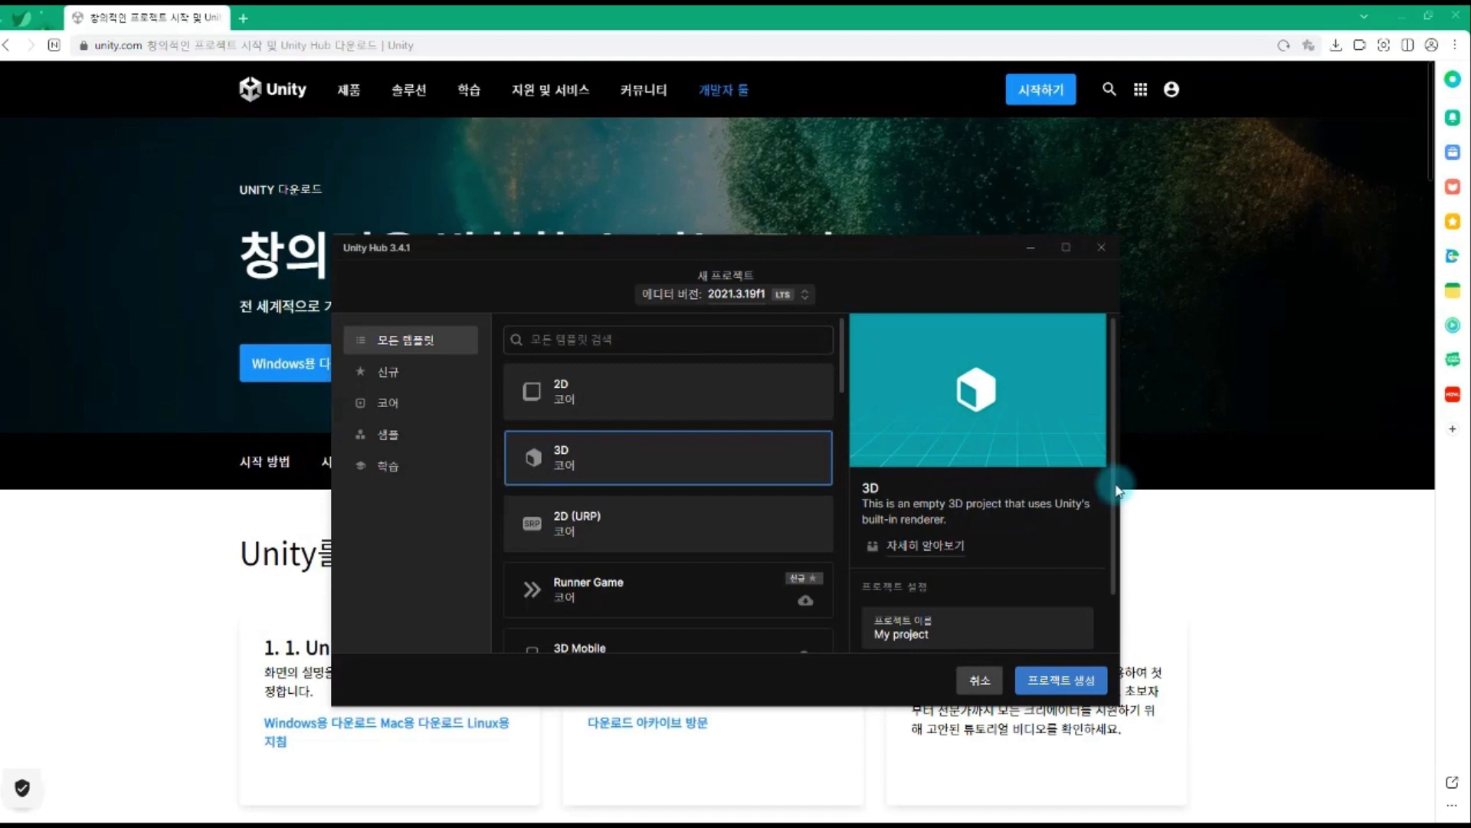
scroll(1116, 490, "down", 2)
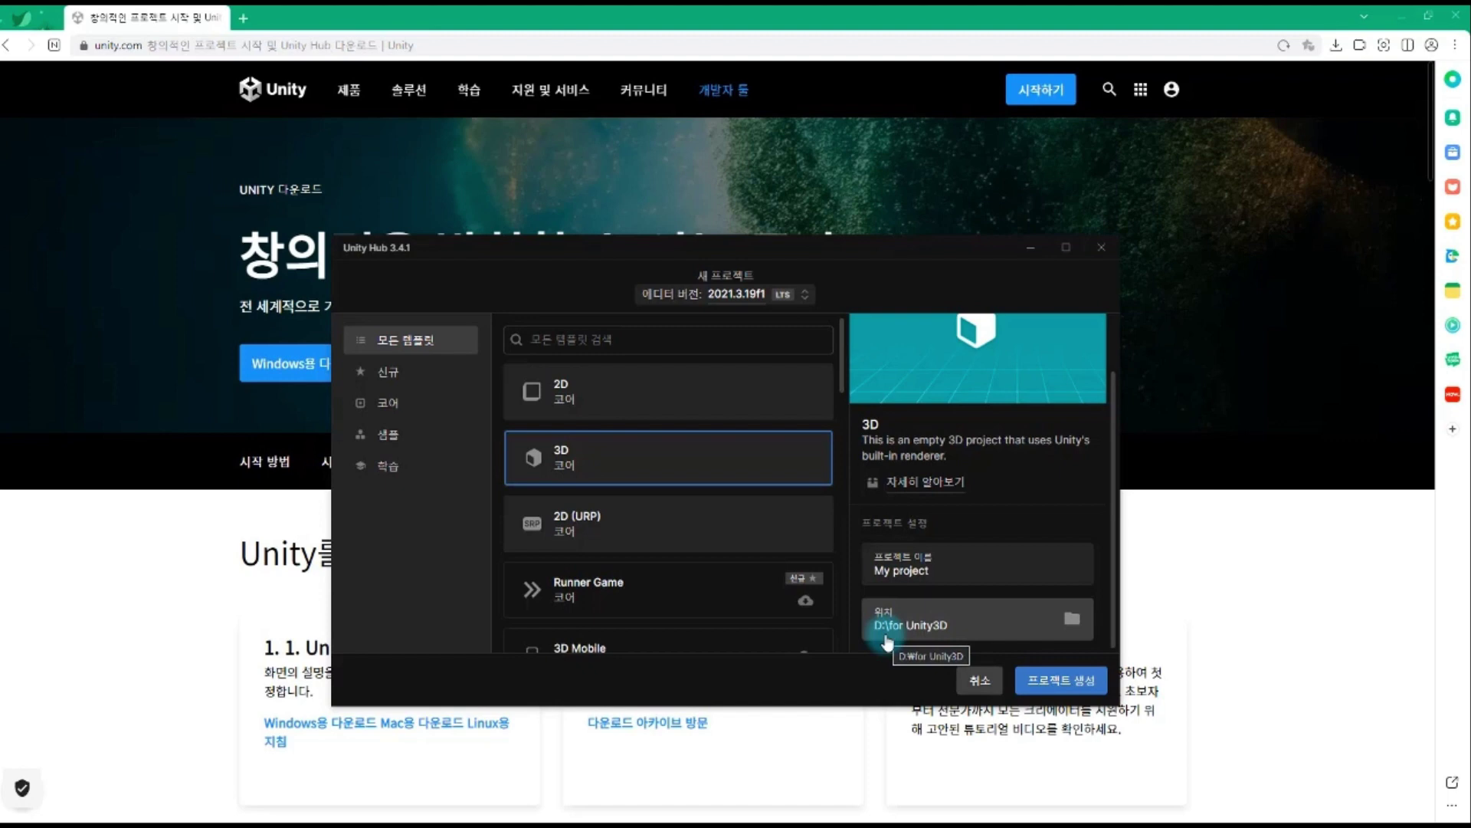
left_click(1064, 689)
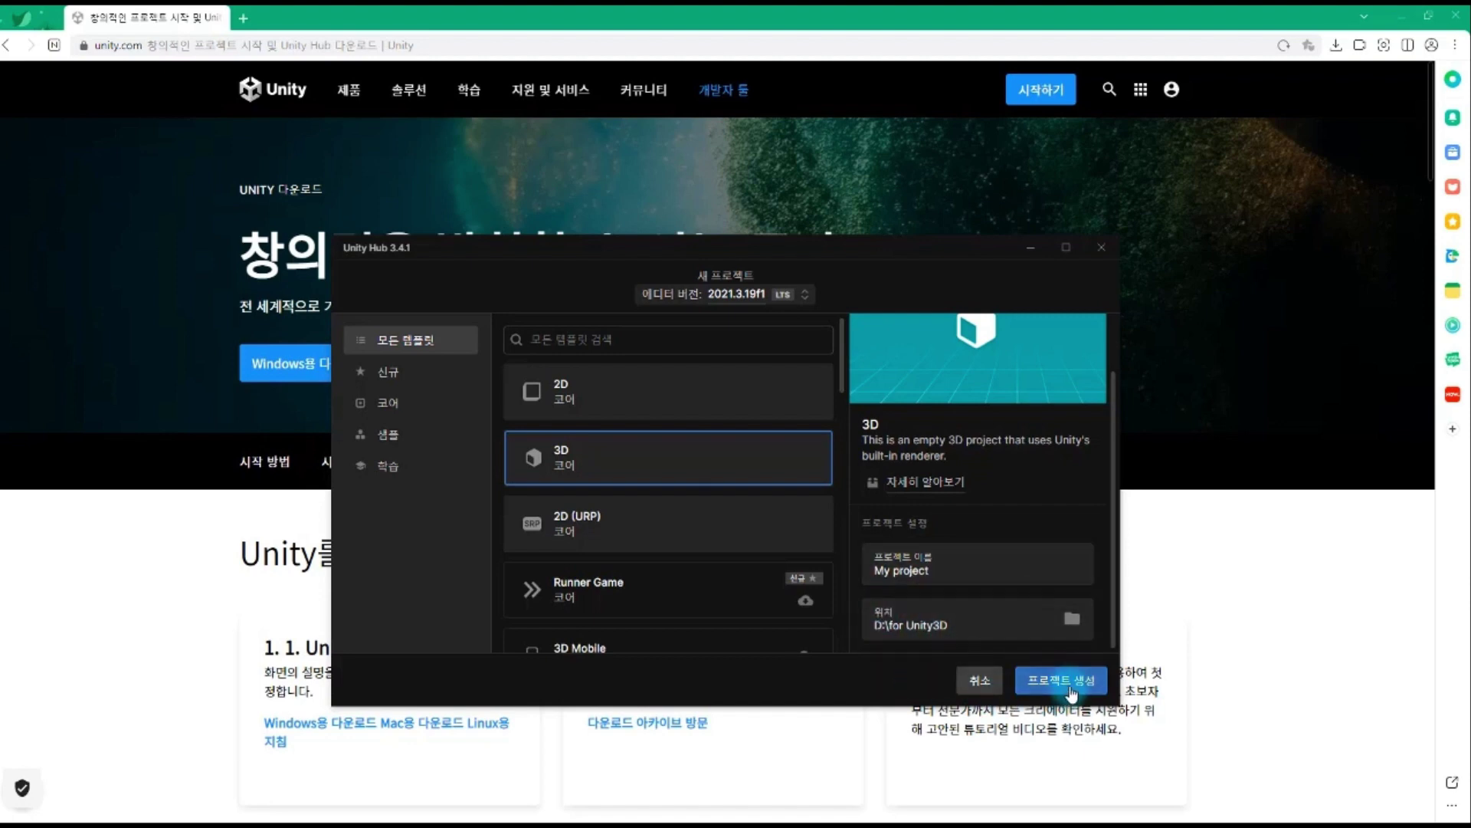
left_click(1072, 692)
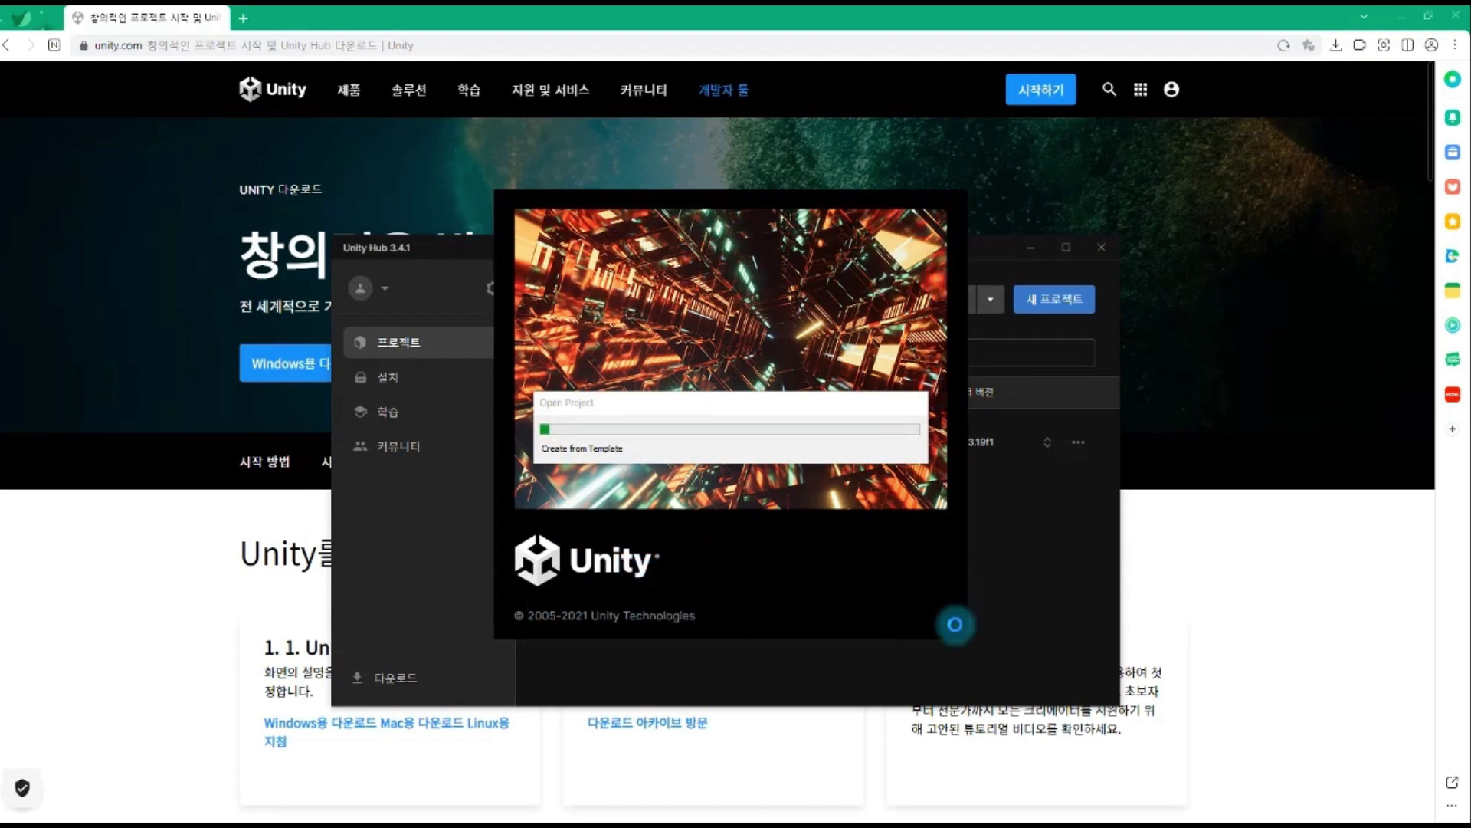
Bring Unity Hub to the front to see 'My project' listed at D:\for Unity3D
left_click(1043, 584)
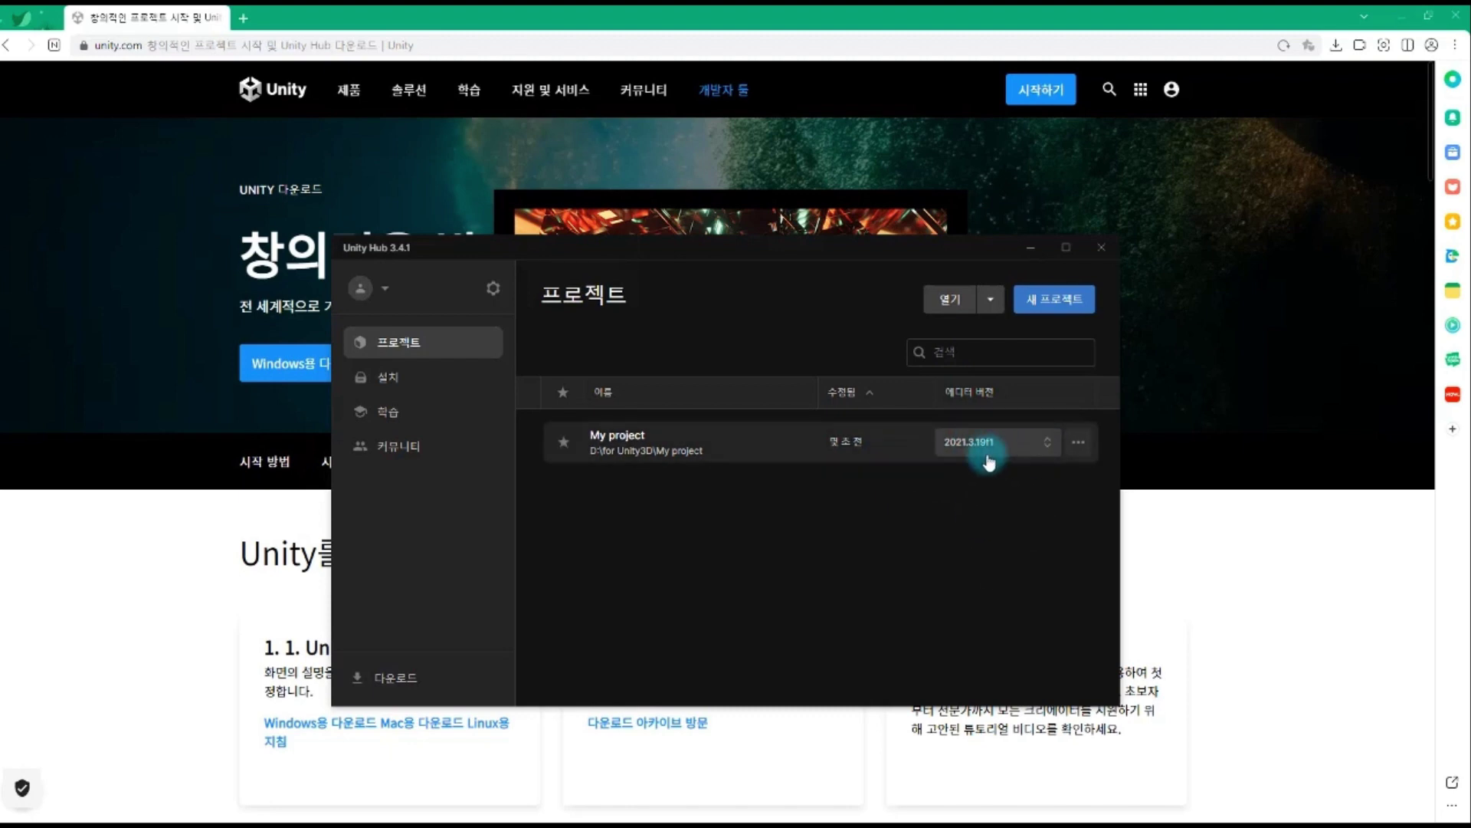
left_click(1046, 445)
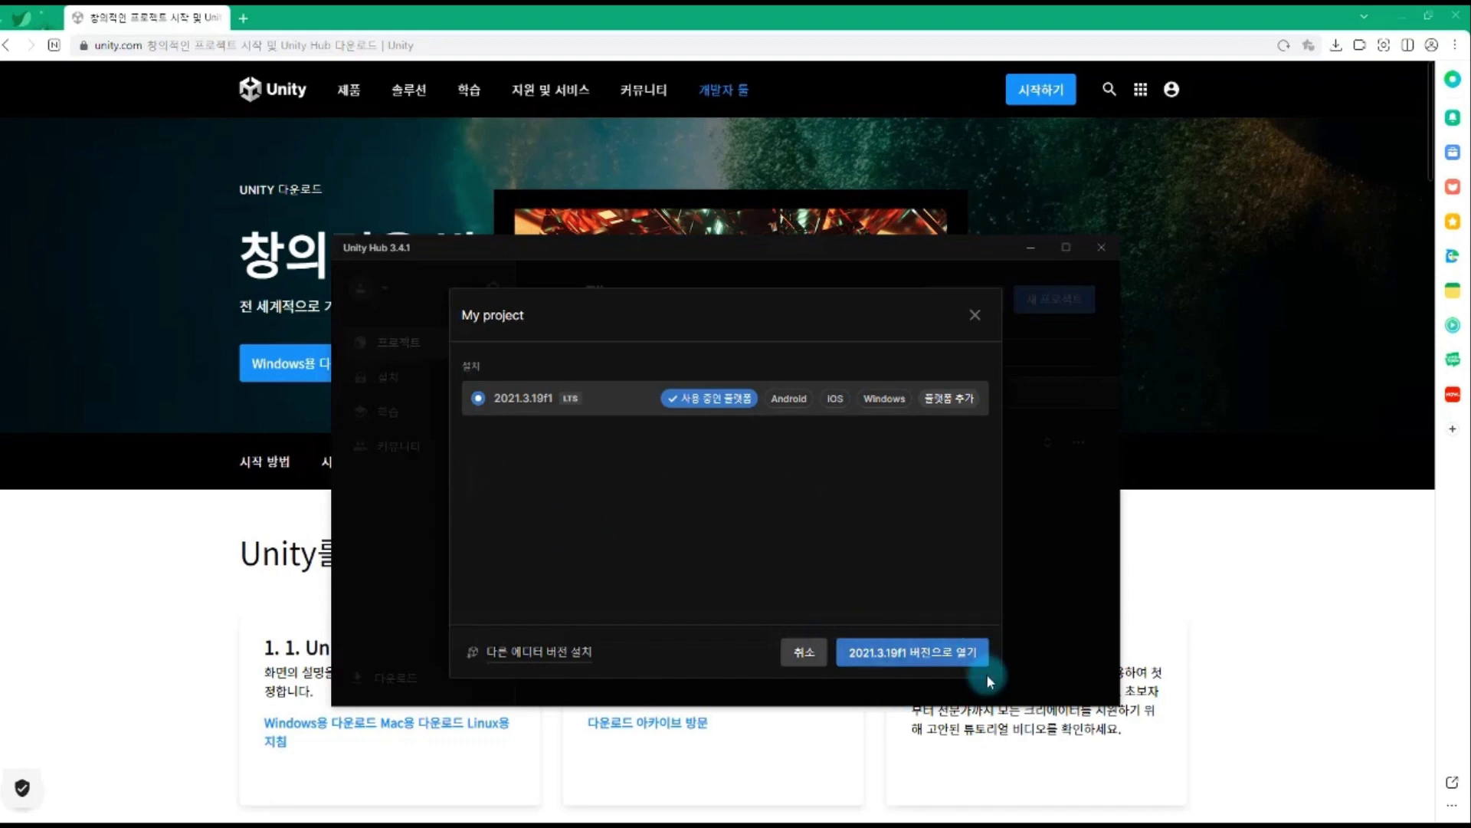
left_click(802, 656)
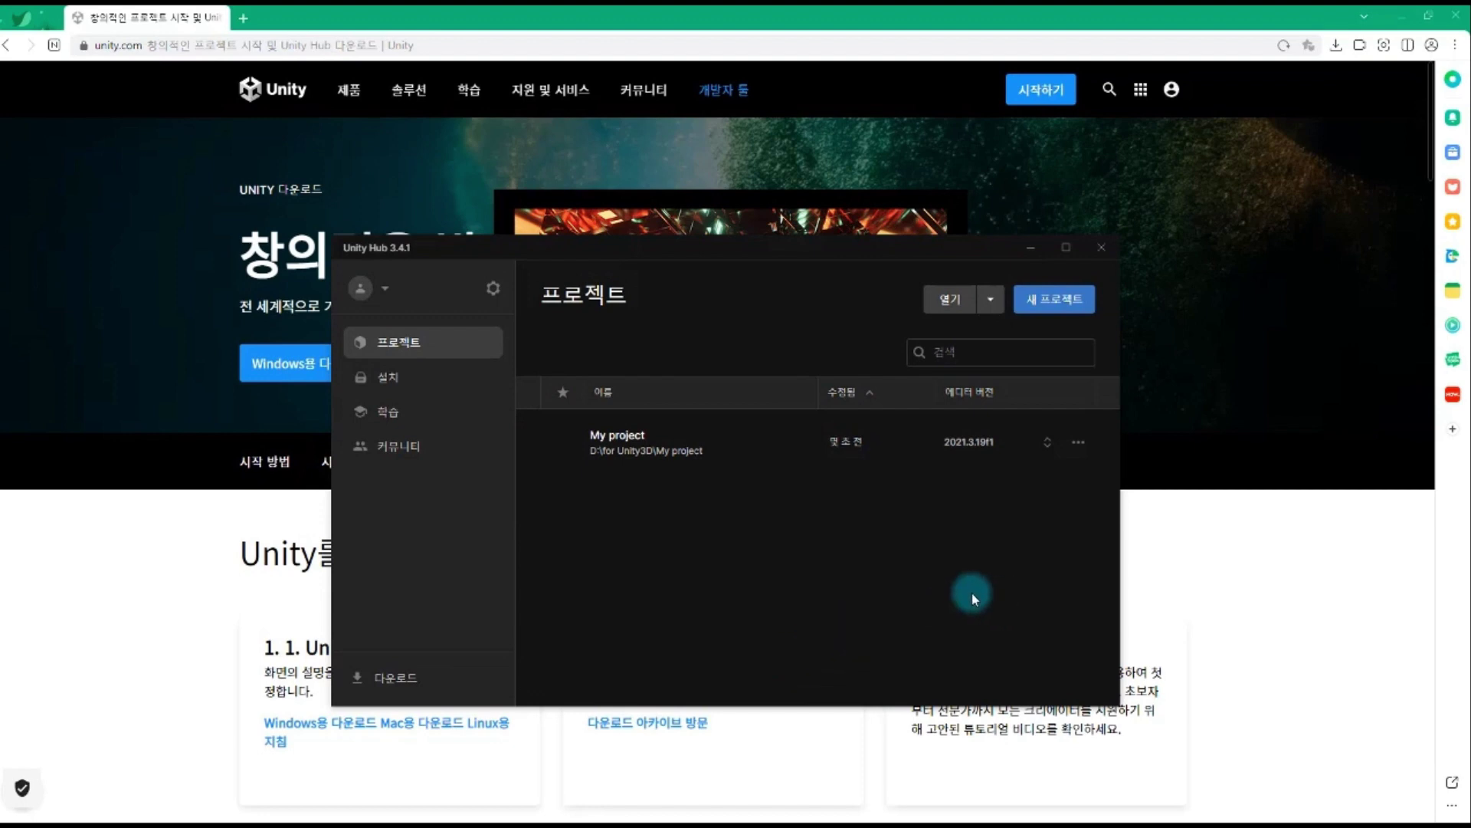
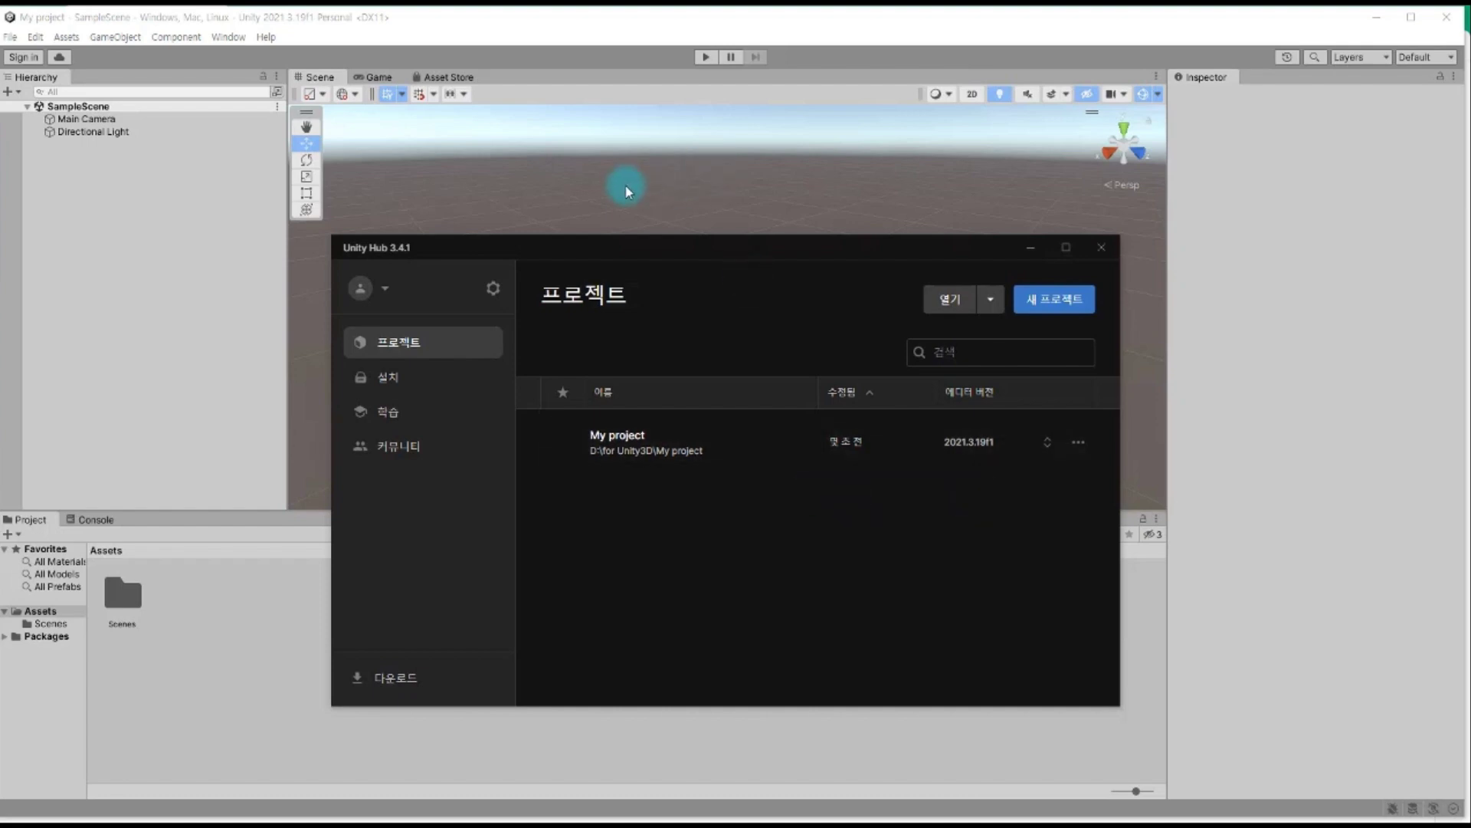
Bring the Unity editor in front of Unity Hub and maximize its window to full screen
left_click(493, 17)
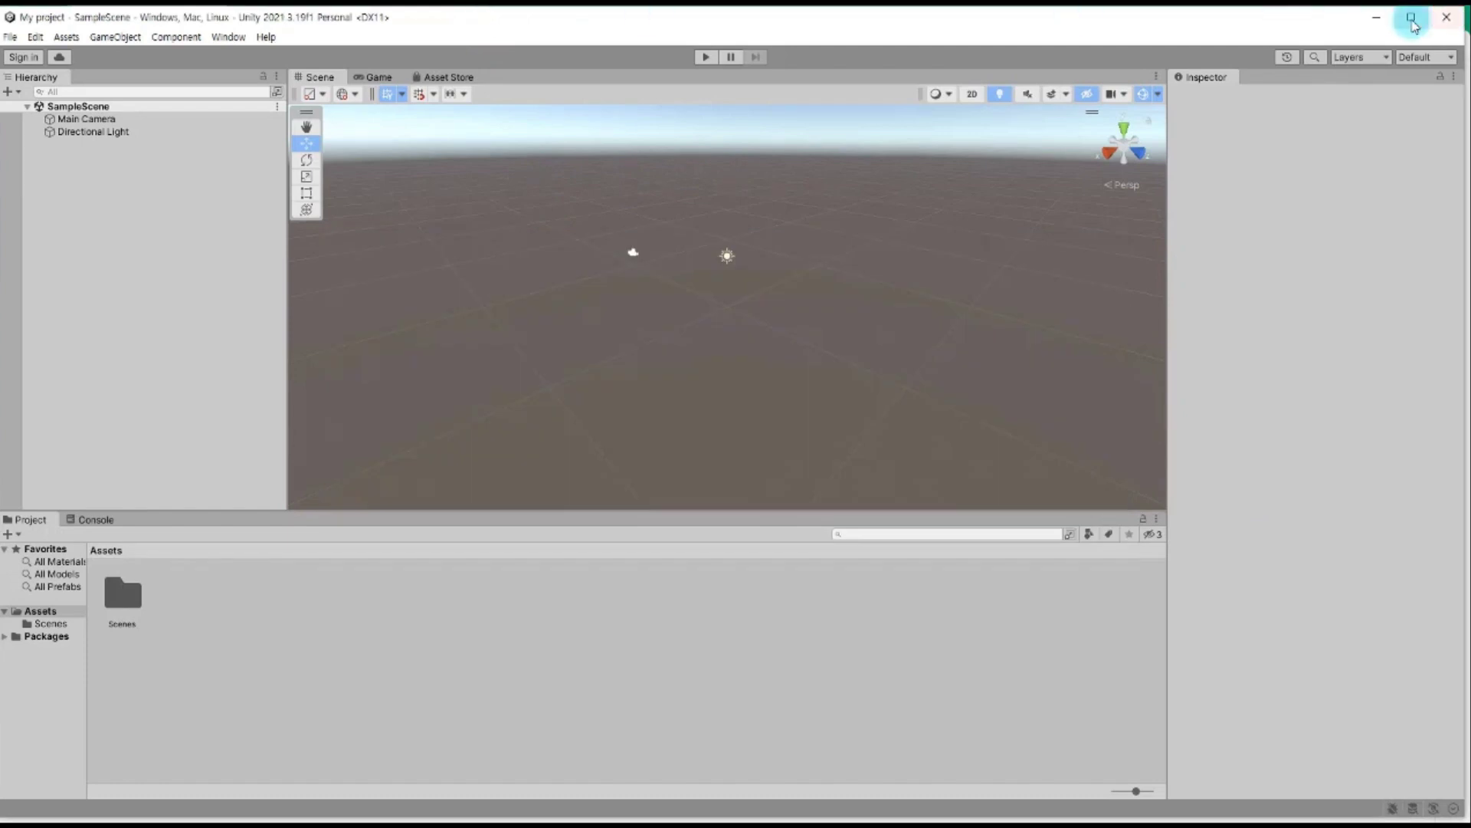
left_click(1411, 16)
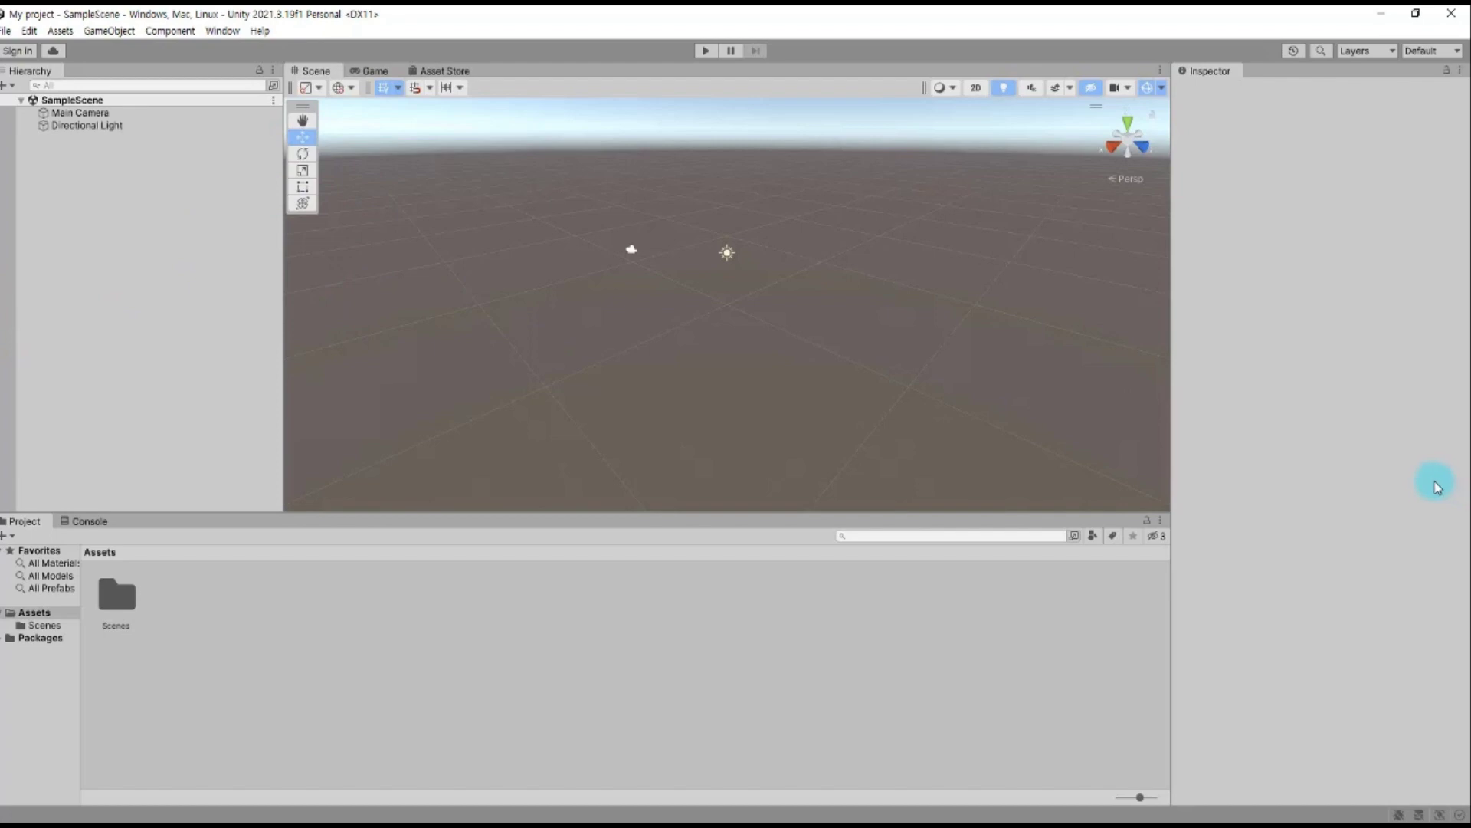
left_click(1435, 55)
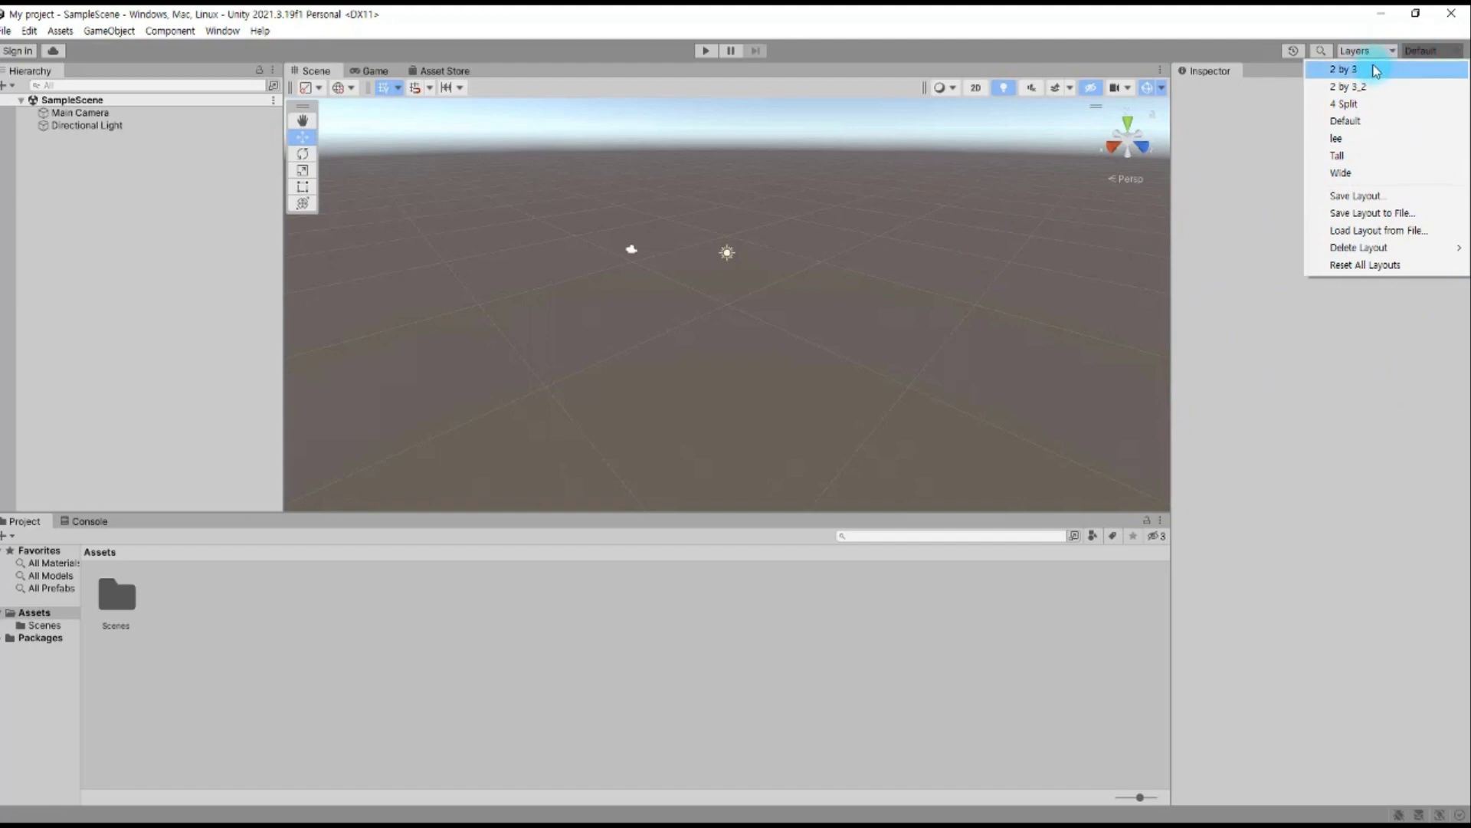
Apply the 2 by 3 editor layout and show the contents of the Assets > Scenes folder
left_click(1376, 72)
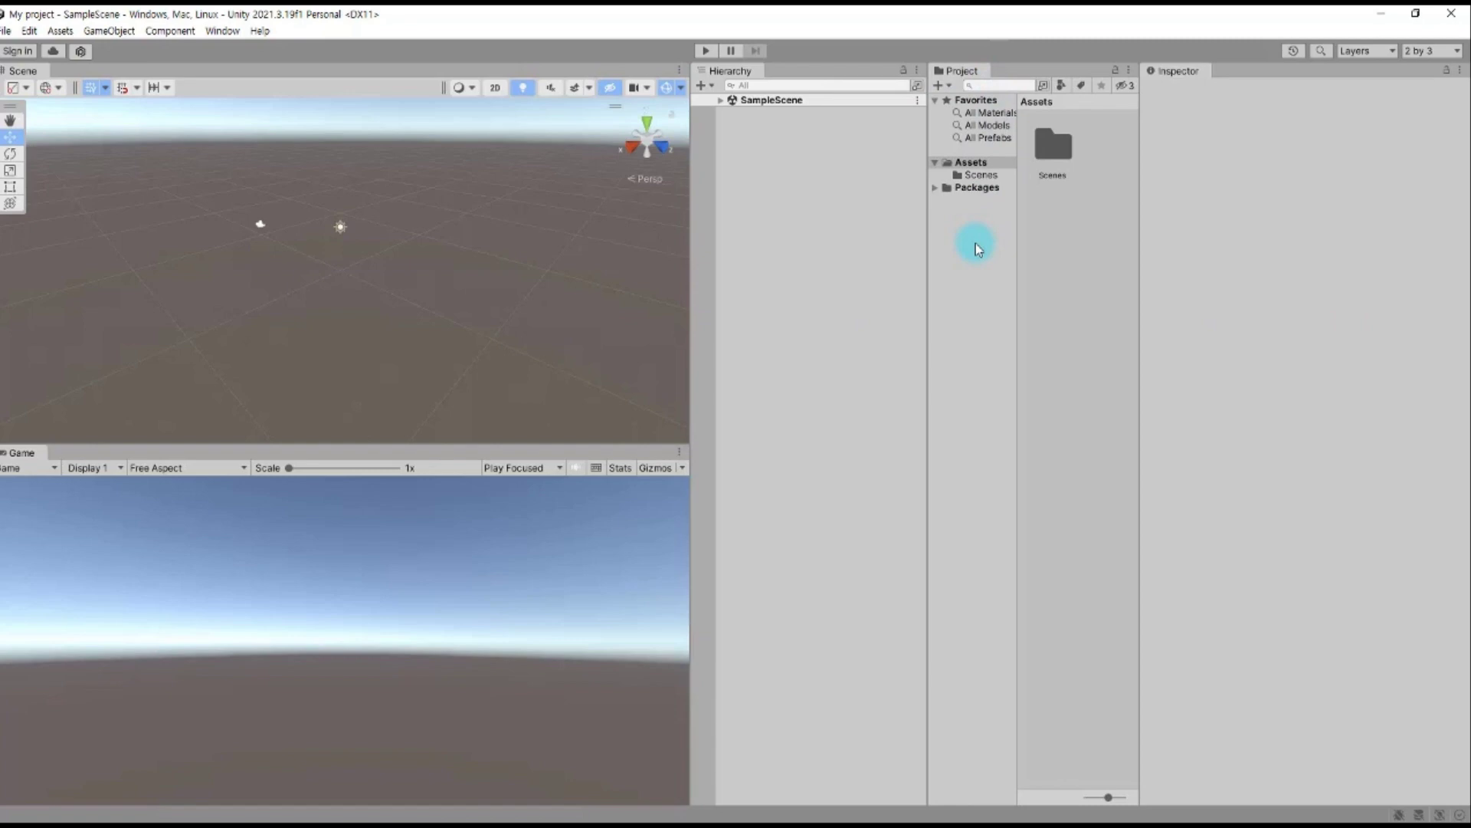
left_click(964, 178)
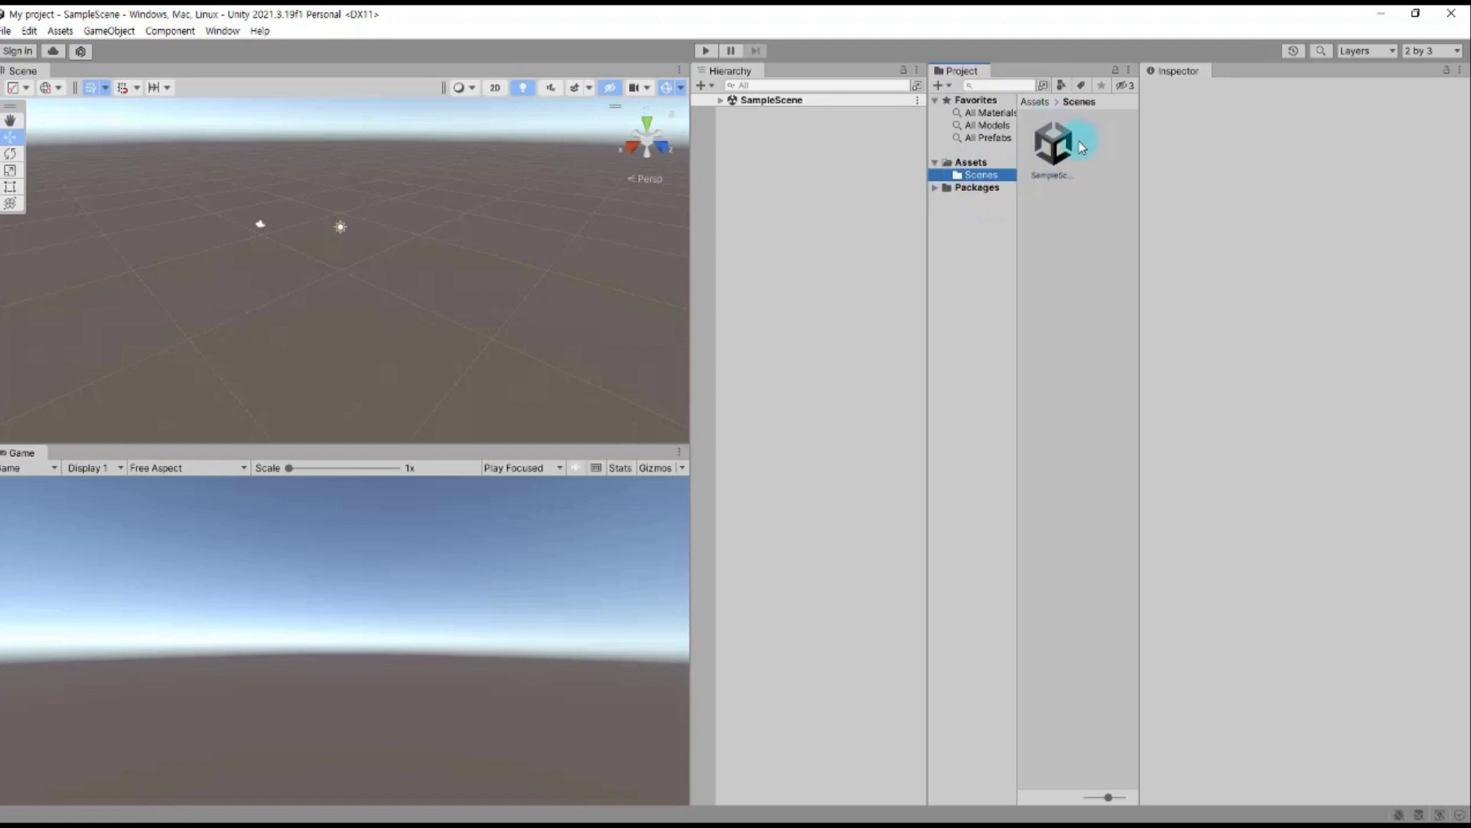
Select SampleScene and switch the Project panel to One Column Layout
left_click(1039, 174)
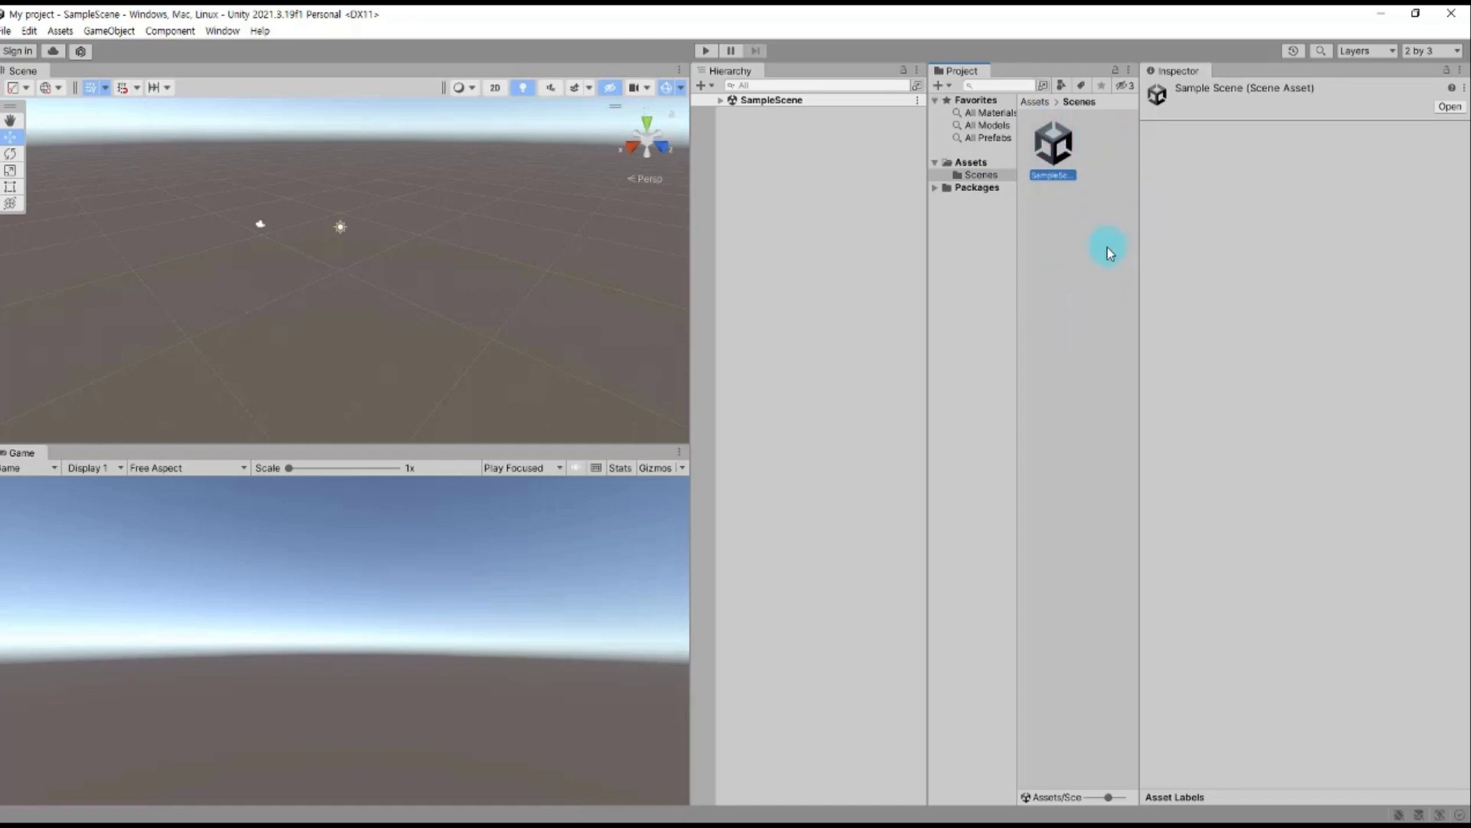
left_click(1127, 71)
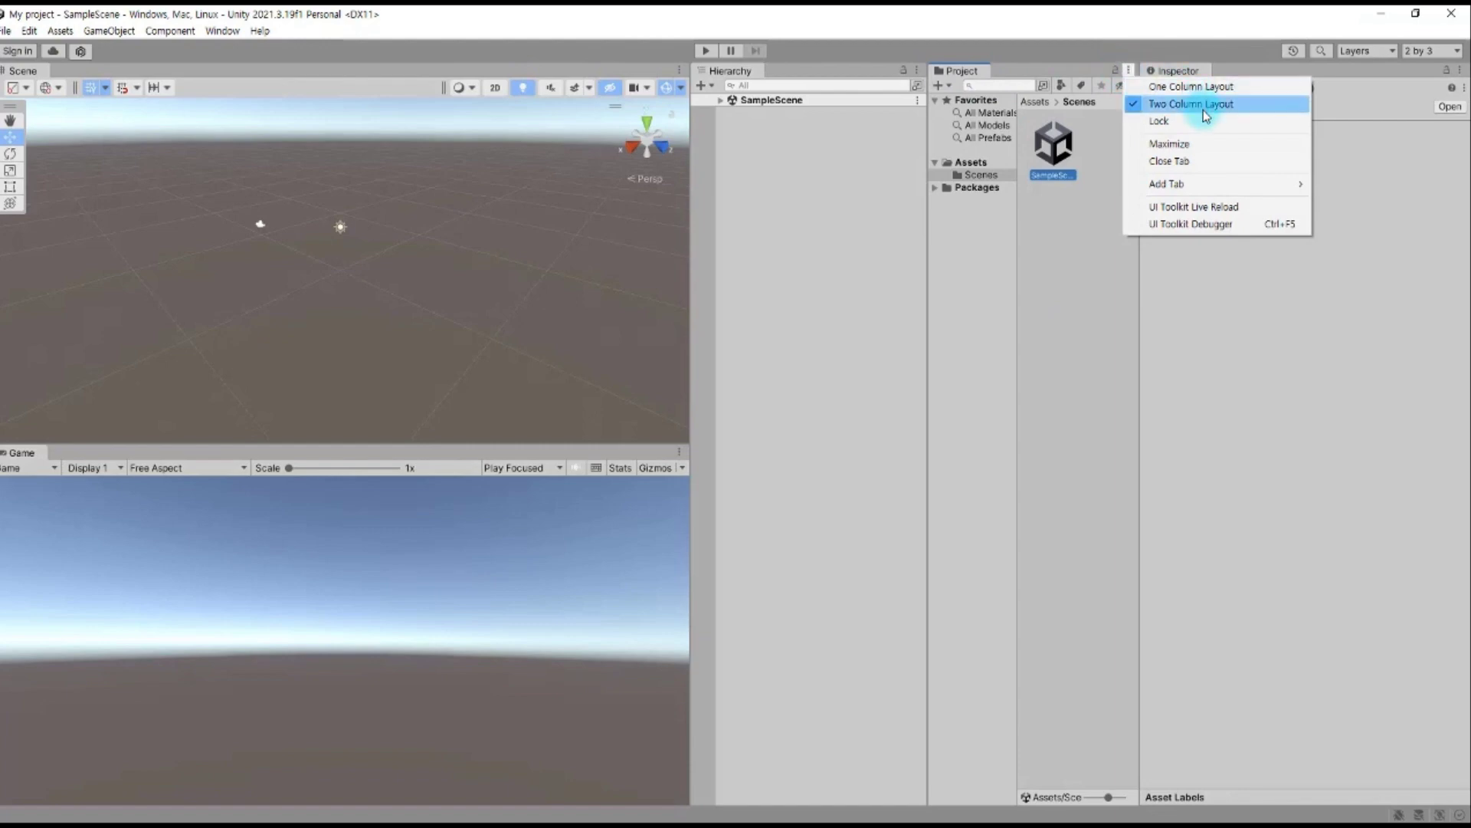
left_click(1166, 94)
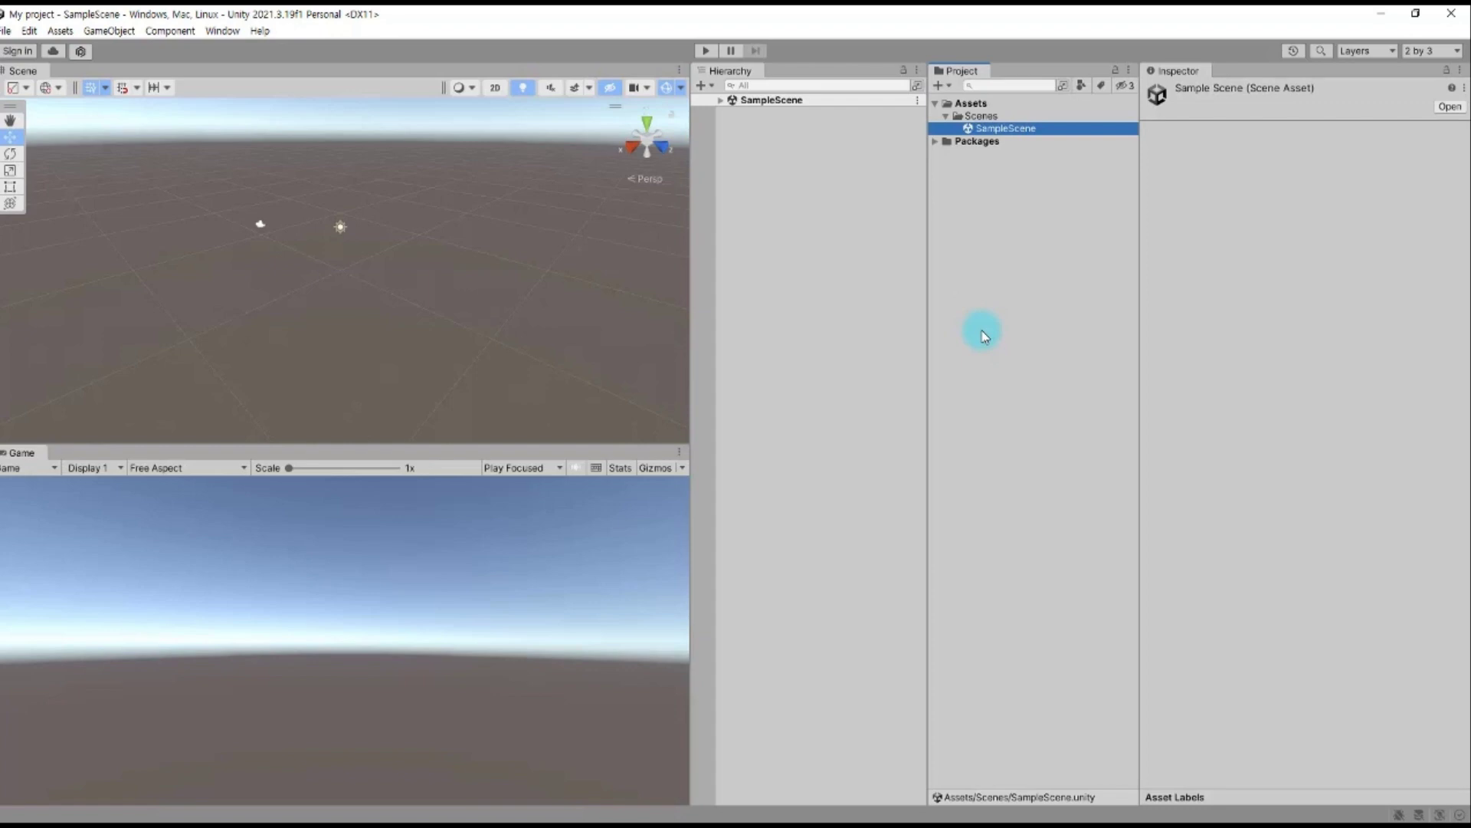
Save the current window arrangement as a new layout named '2 by 3_my'
left_click(1427, 55)
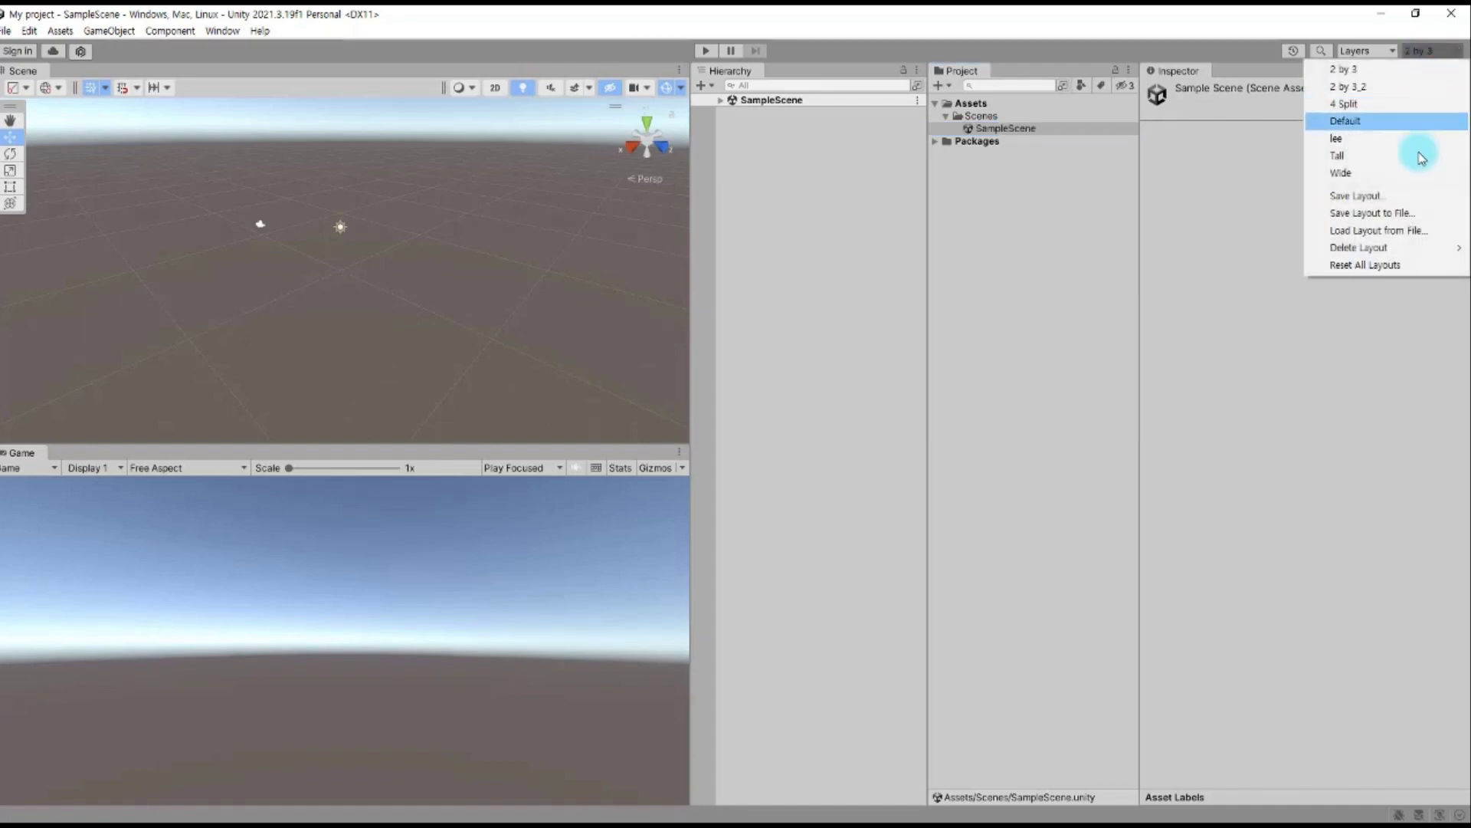
left_click(1384, 196)
left_click(1375, 206)
type("3_my")
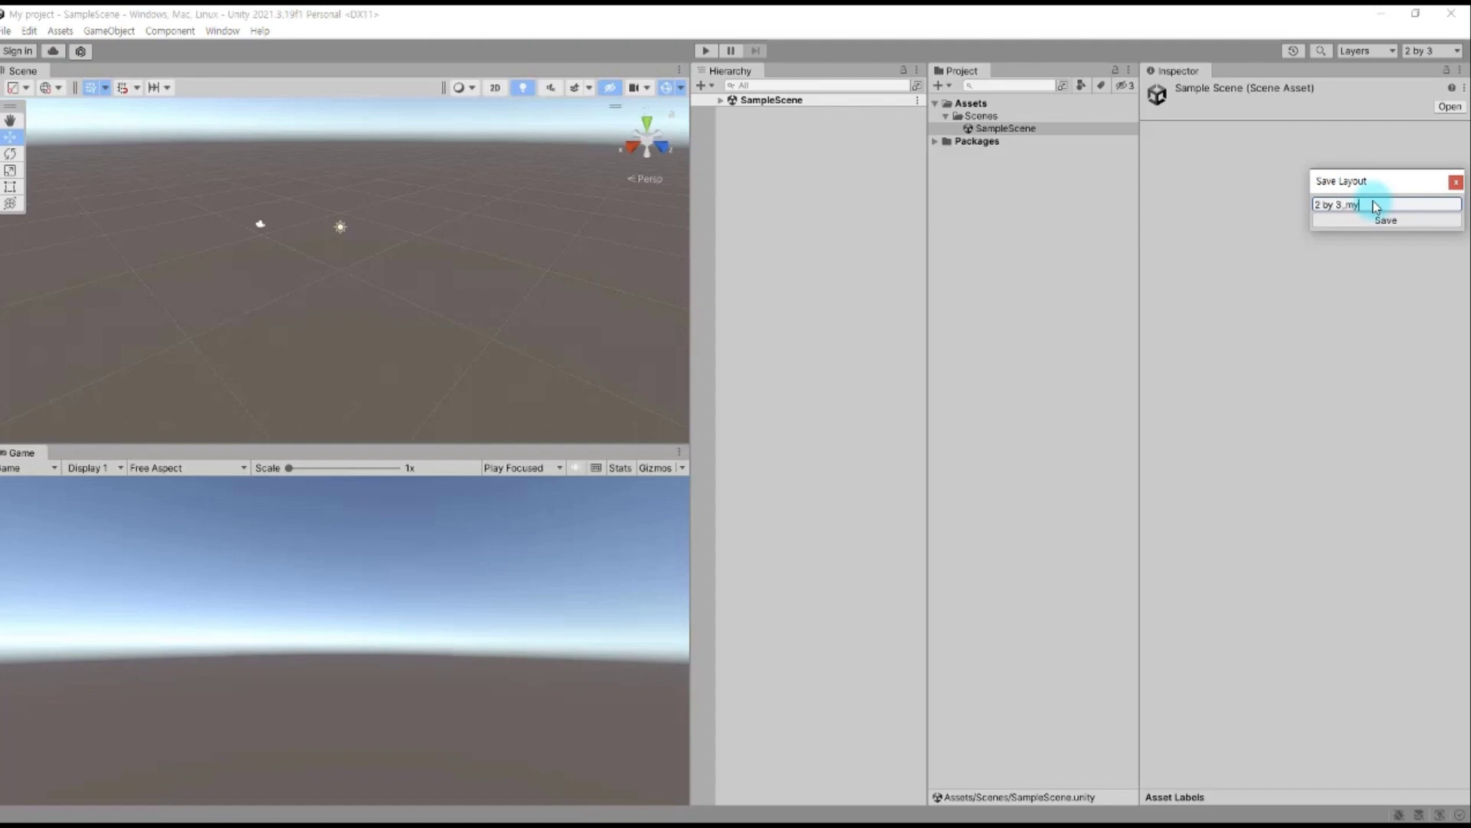
left_click(1394, 222)
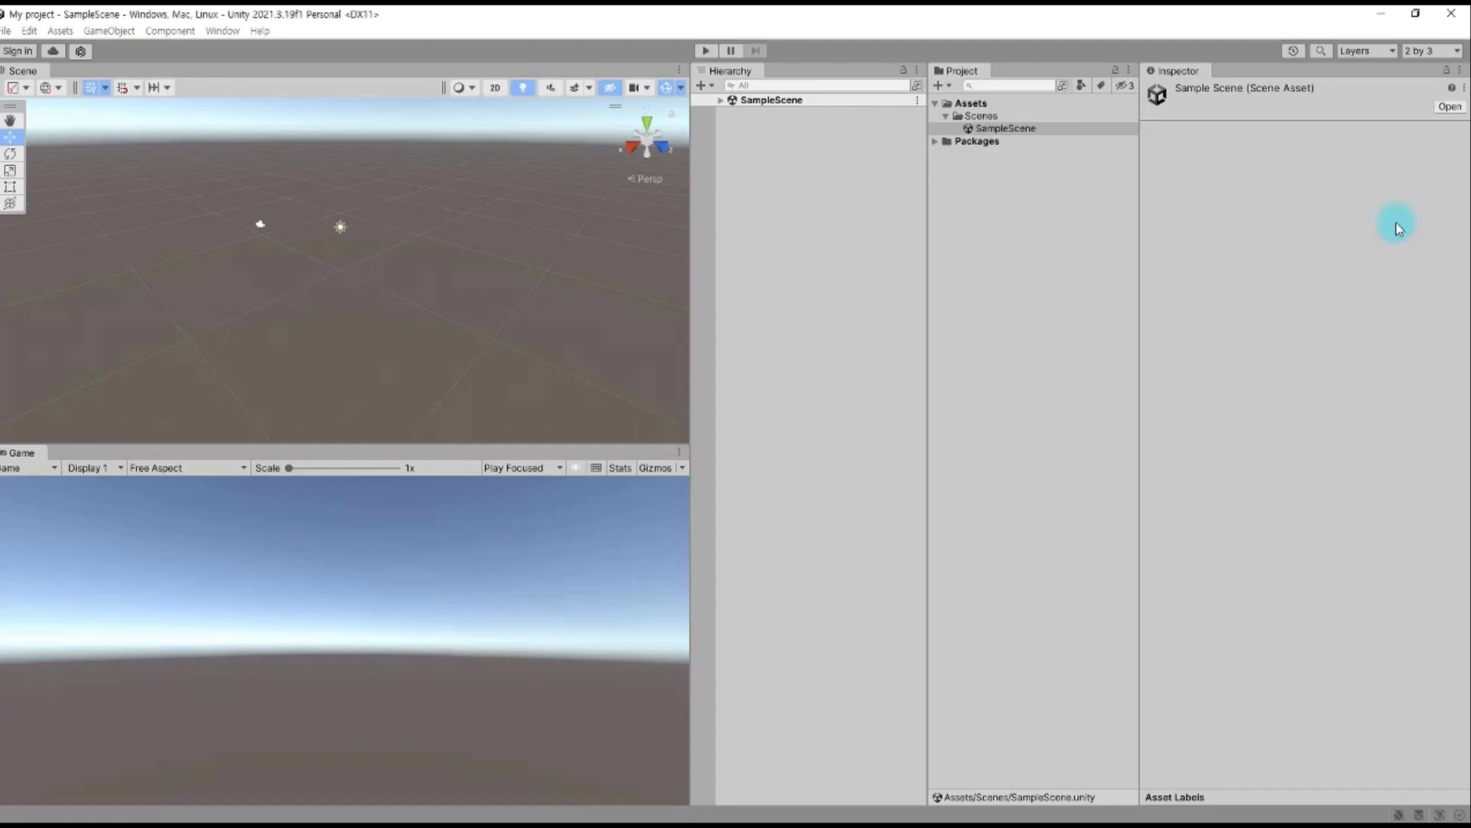
Try the 2 by 3_2 and 4 Split layouts, then switch back to '2 by 3_my'
left_click(1427, 49)
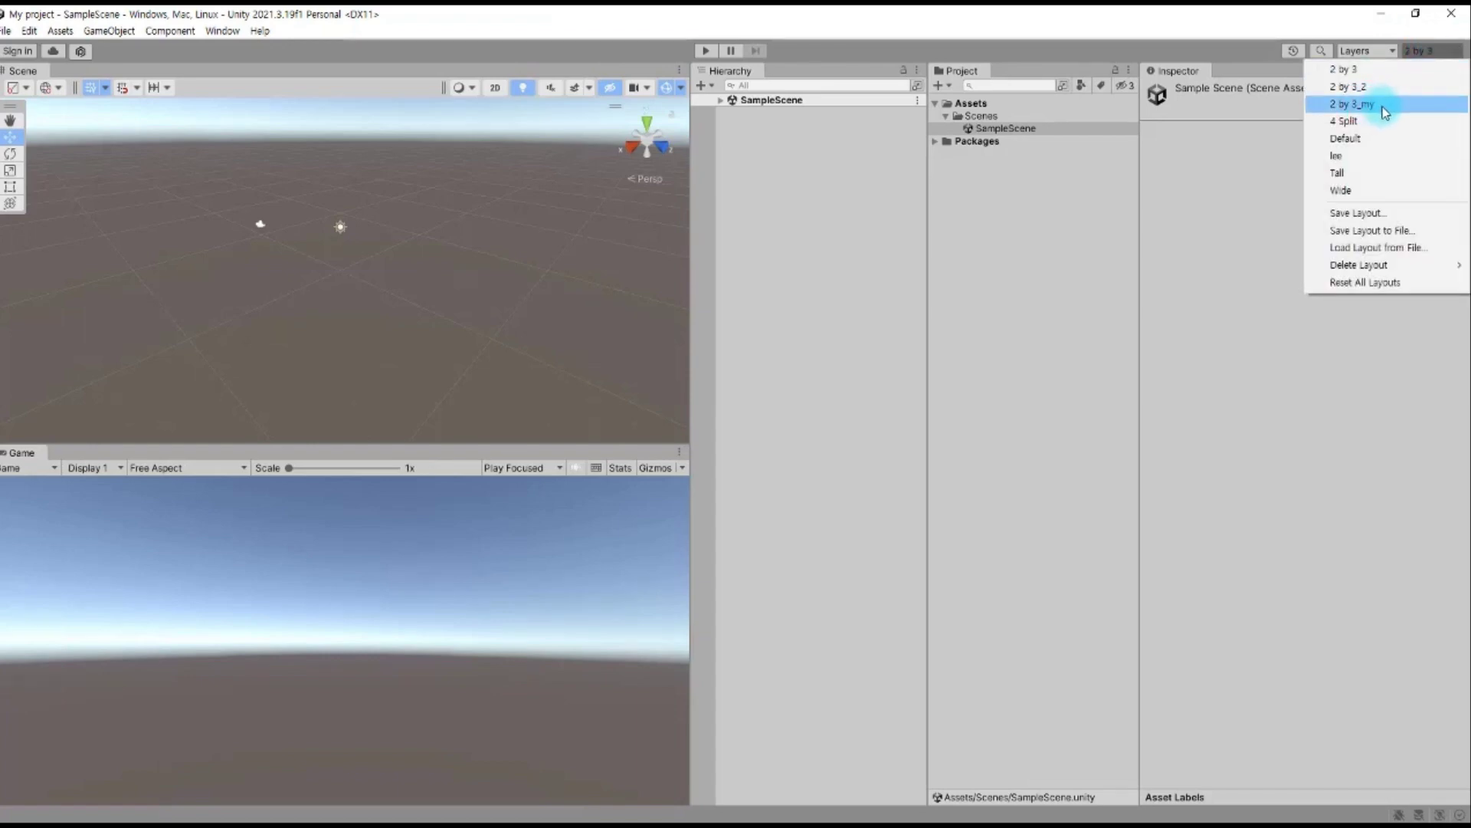
left_click(1391, 87)
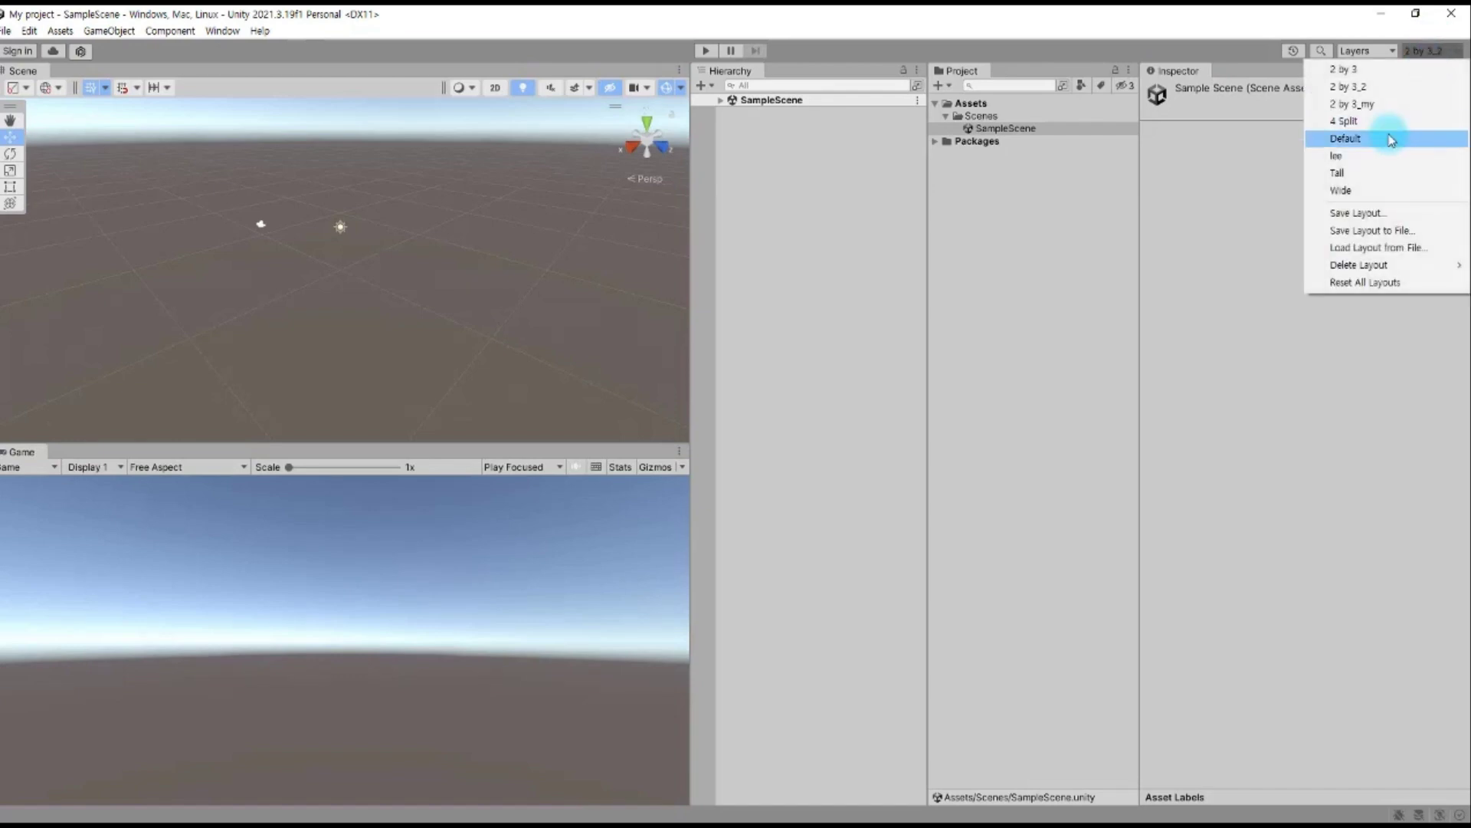
left_click(1390, 122)
left_click(1433, 50)
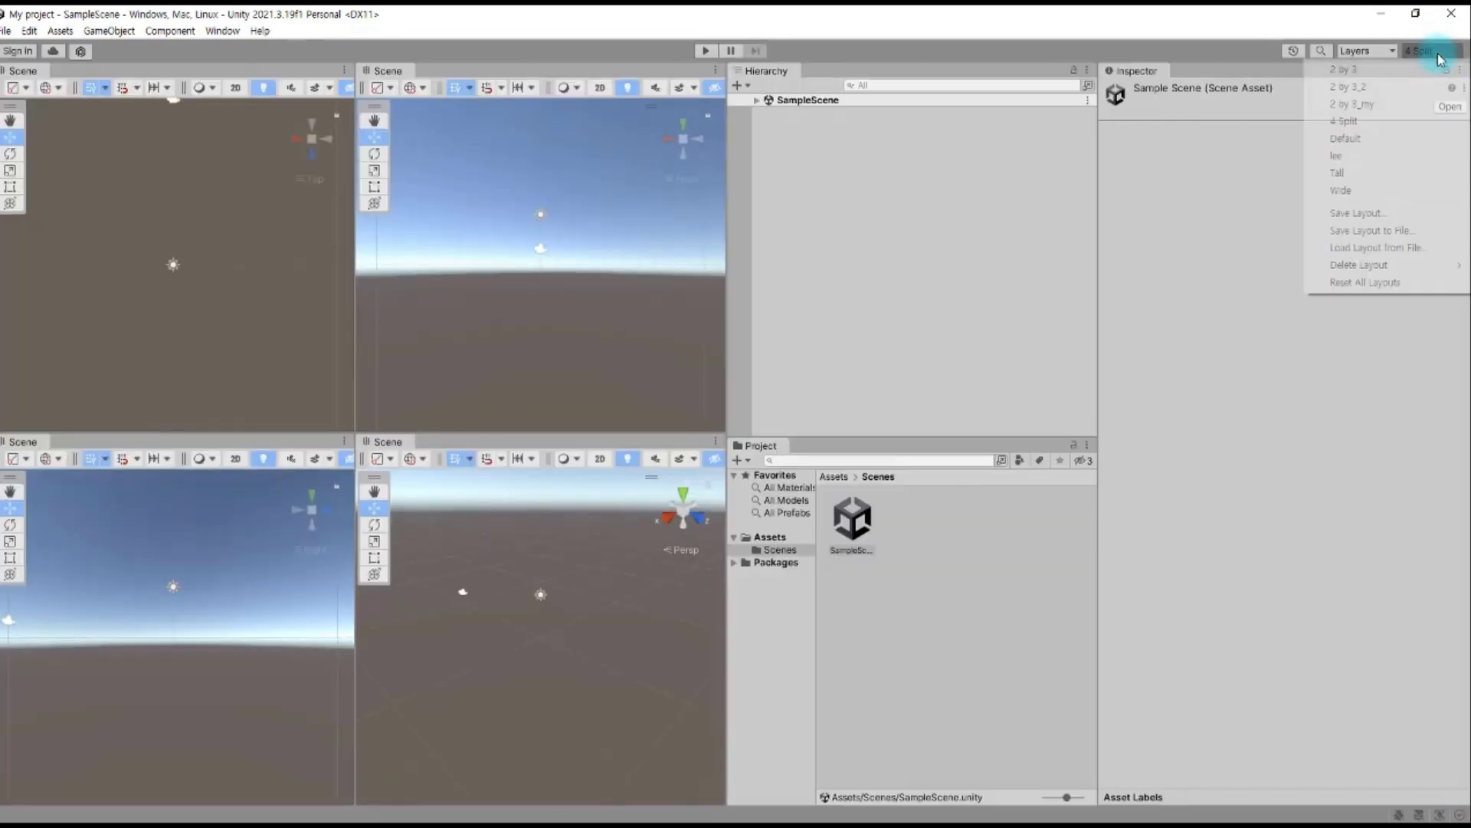
left_click(1386, 105)
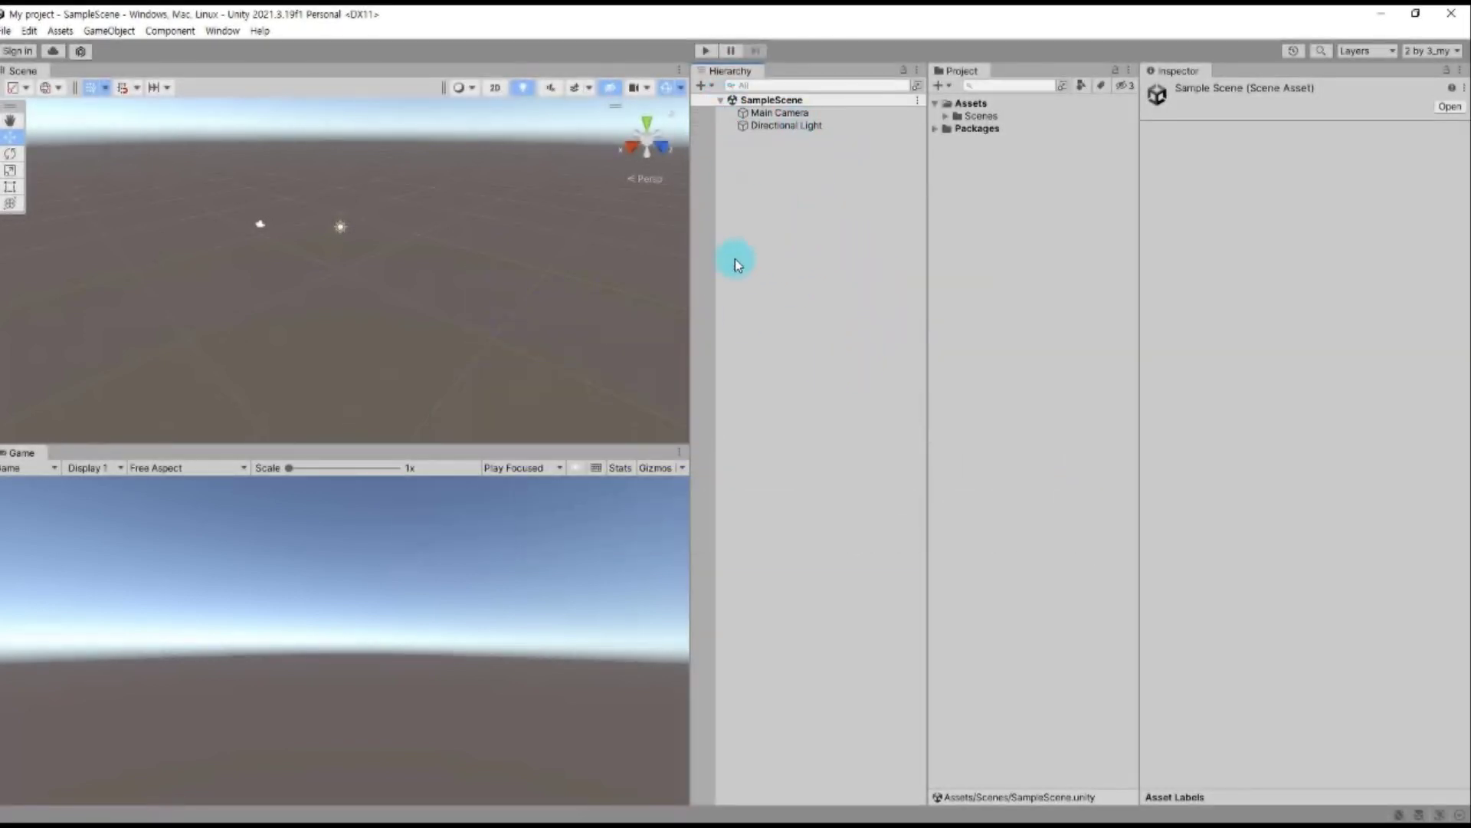
Add a 3D Cube to SampleScene from the Hierarchy's context menu
right_click(806, 279)
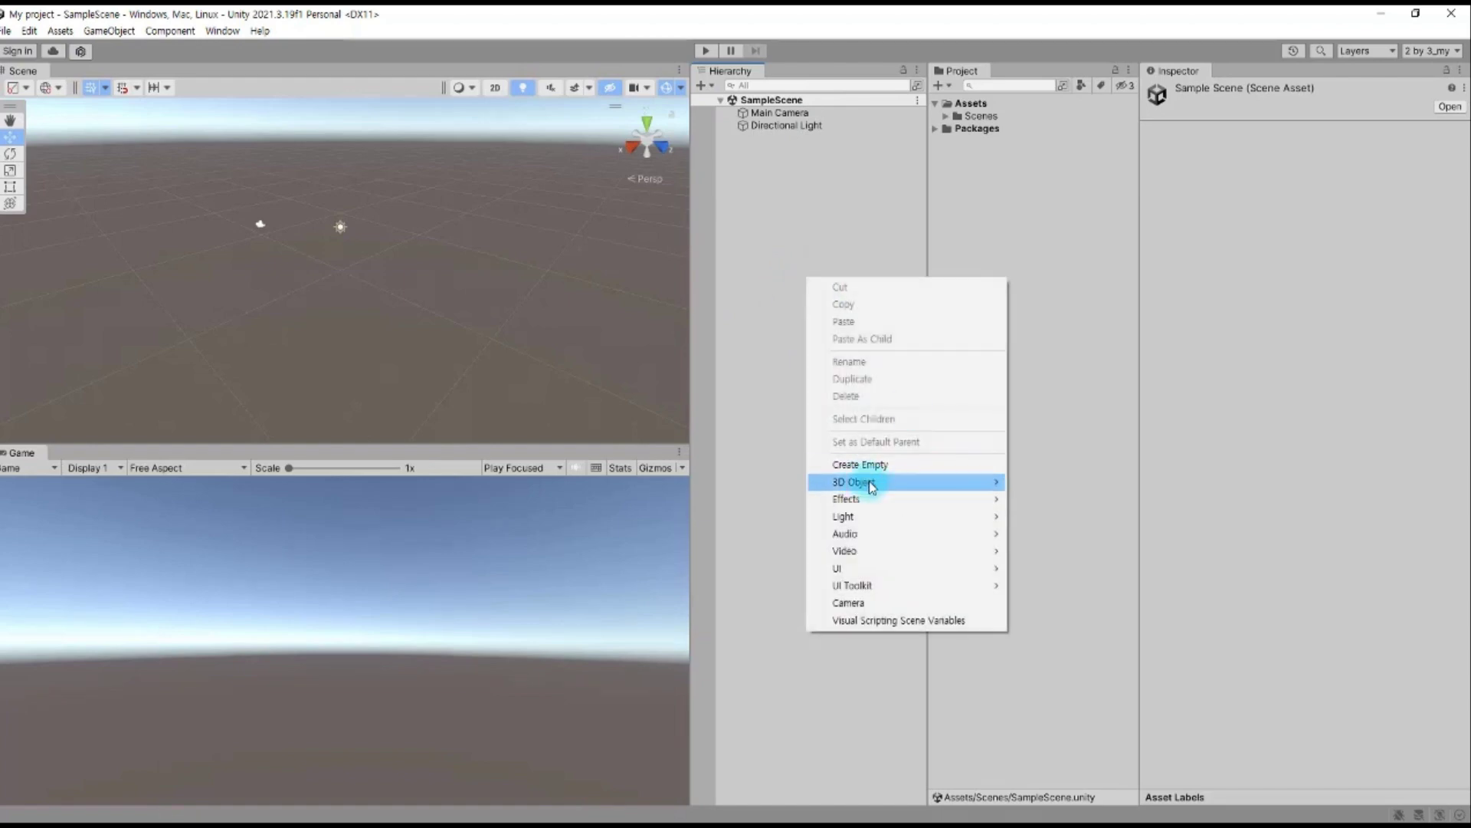
mouse_move(866, 483)
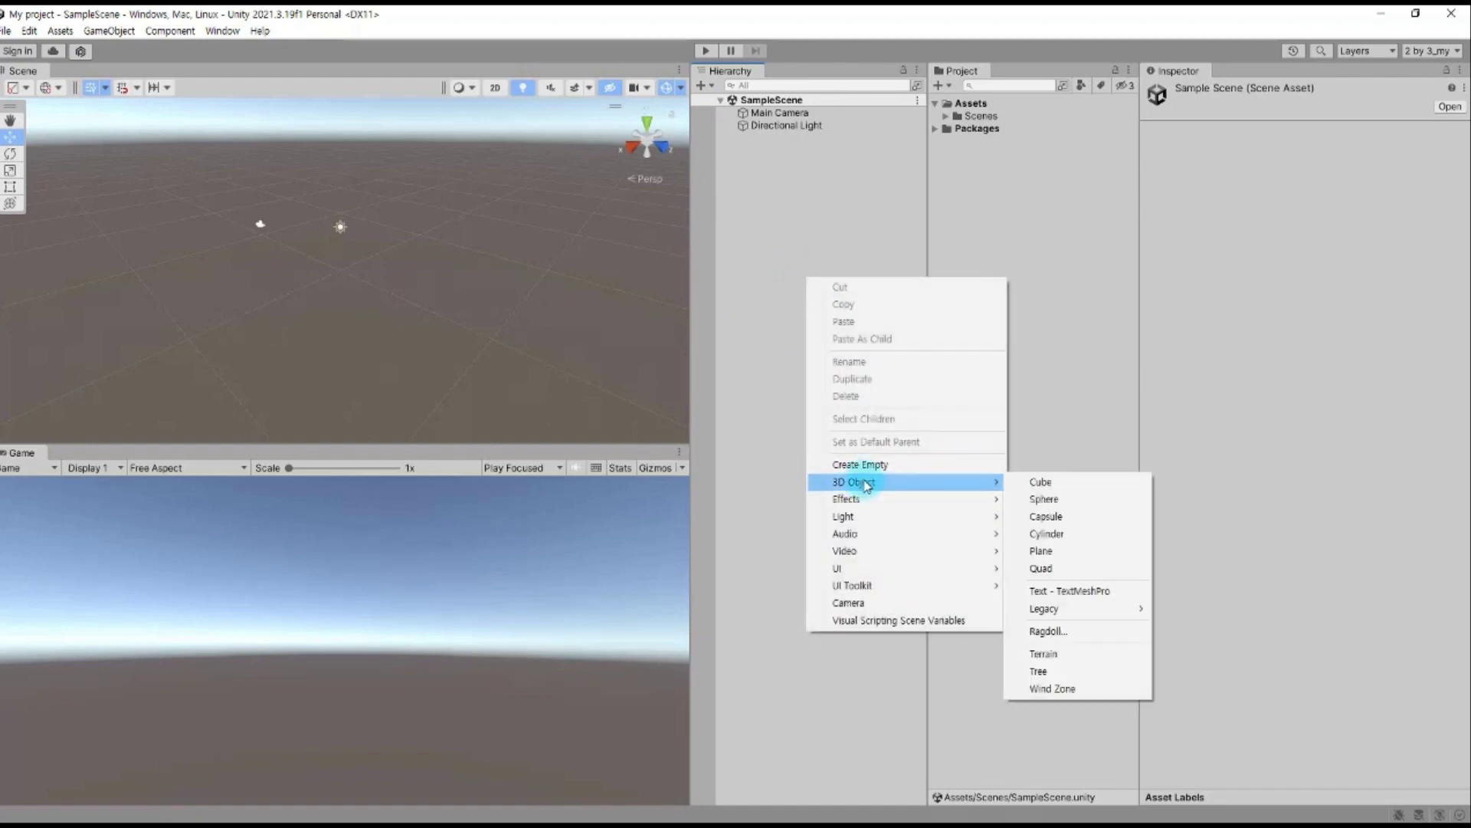
left_click(1031, 484)
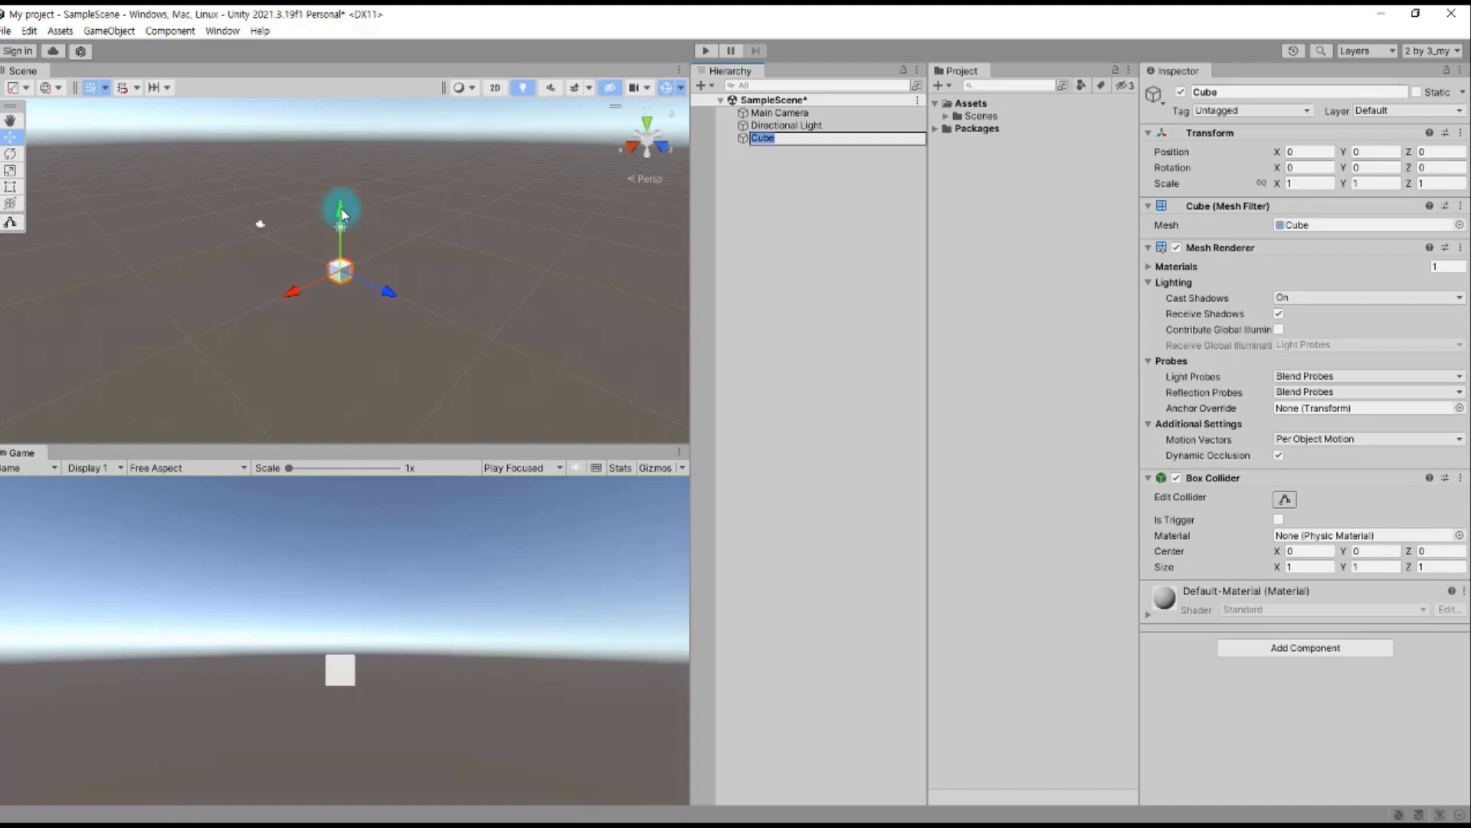
Move the cube to Y 0.37 and Z -0.13, then rotate it slightly about Y
left_click_drag(342, 214, 352, 222)
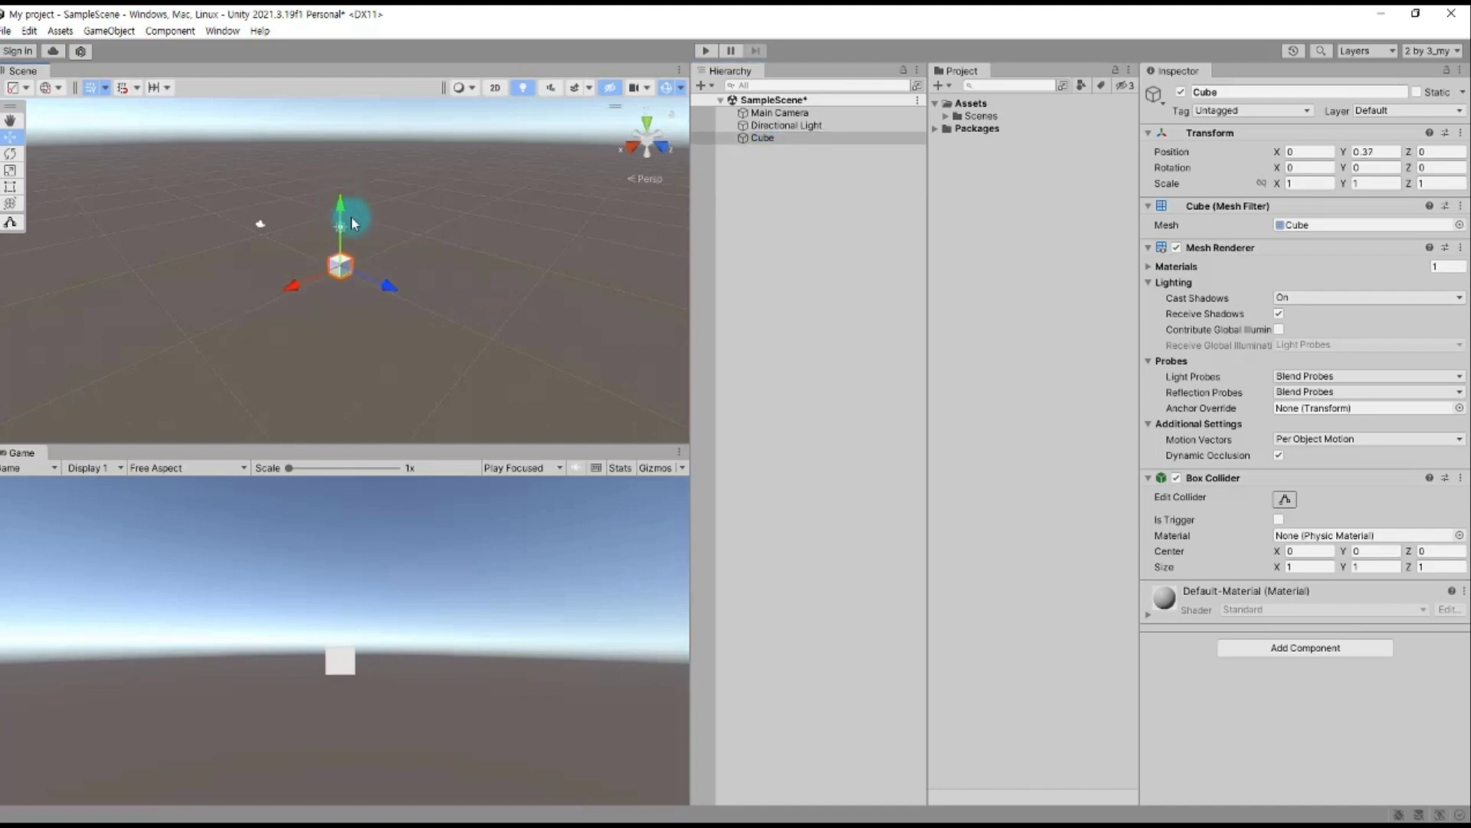
left_click_drag(387, 292, 382, 290)
left_click(10, 154)
left_click_drag(342, 294, 362, 288)
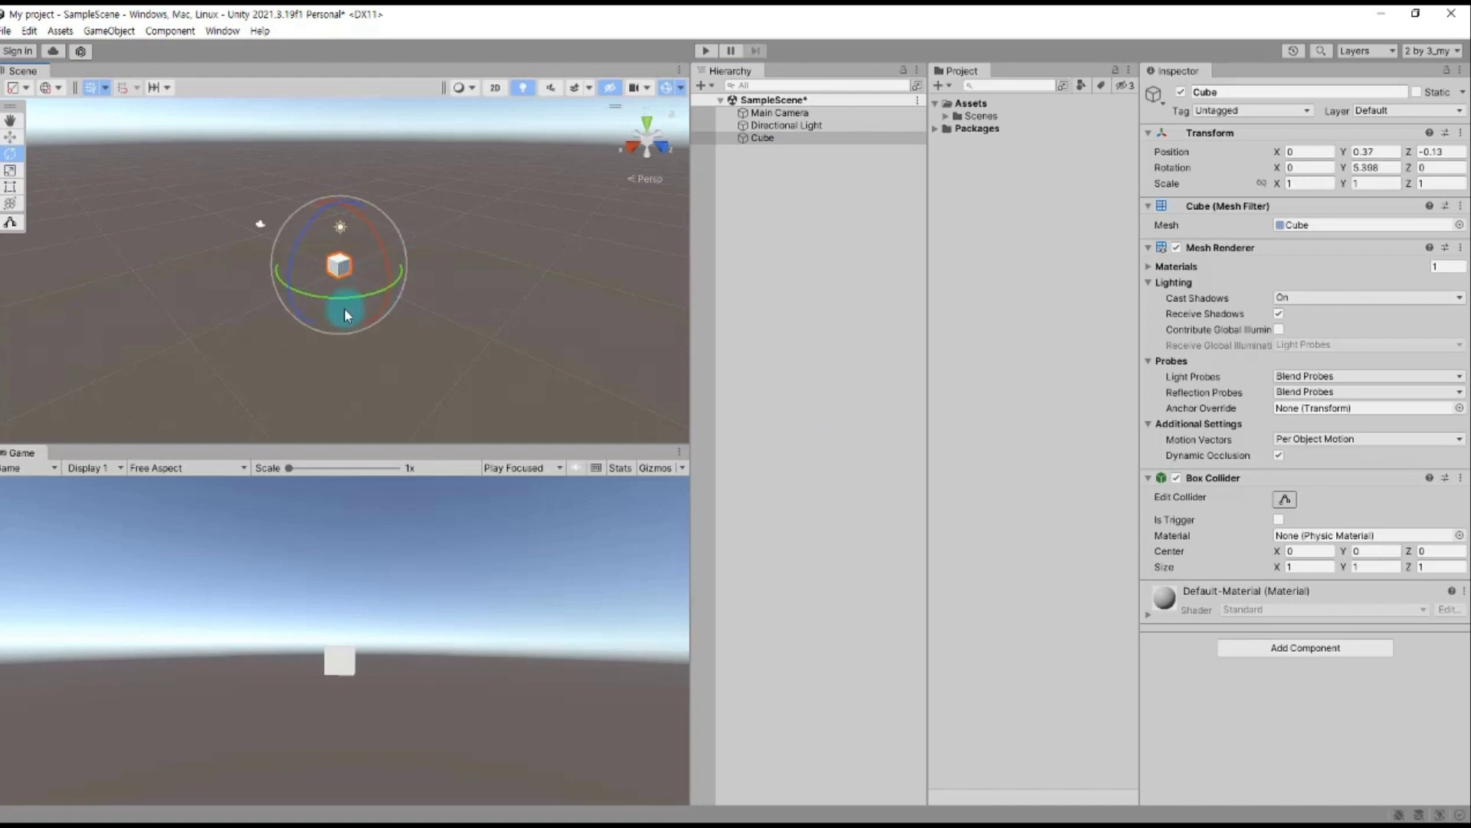
scroll(344, 310, "up", 1)
scroll(344, 311, "up", 1)
scroll(344, 310, "up", 2)
scroll(342, 315, "up", 1)
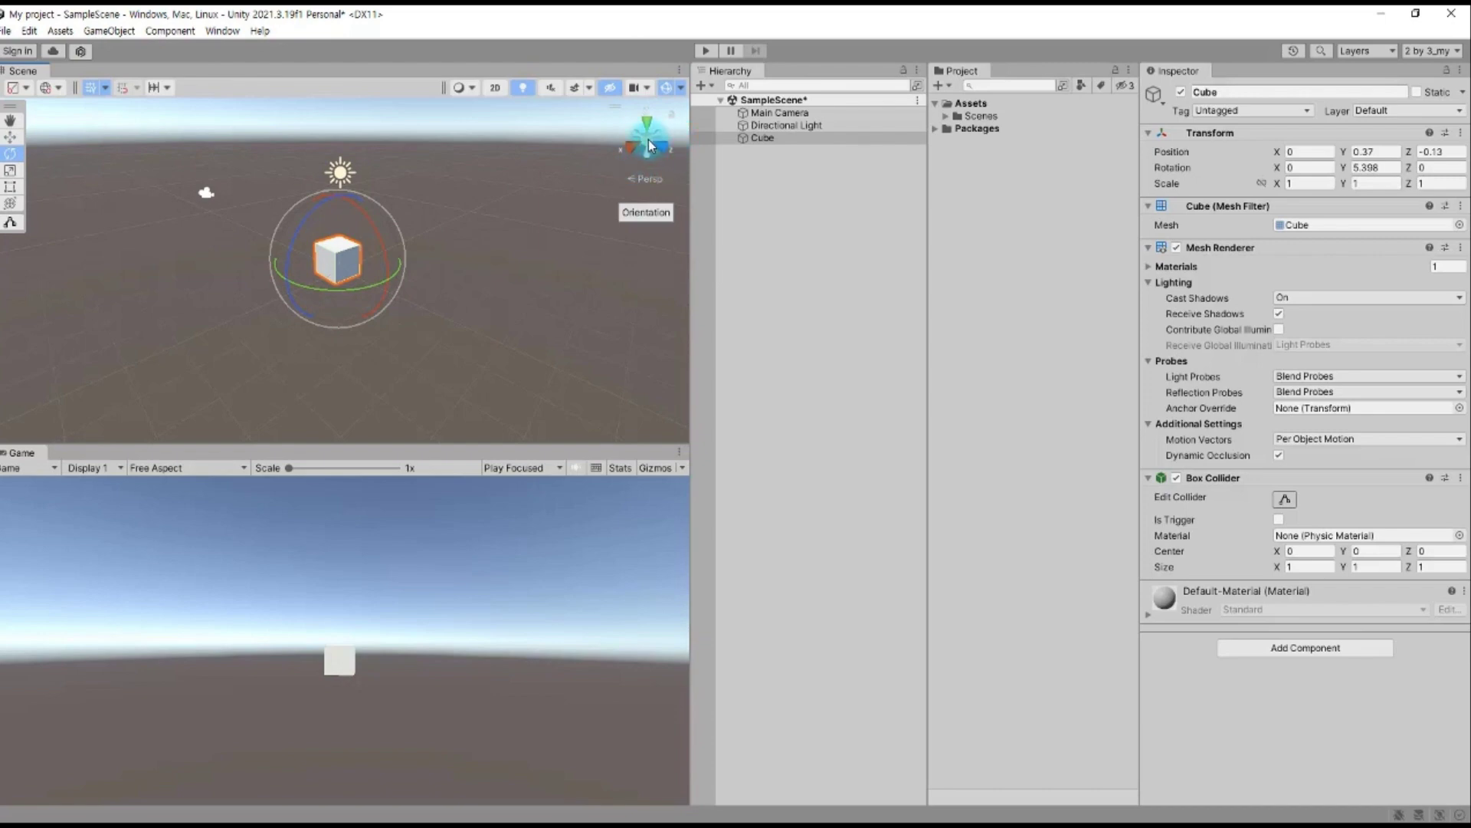
Toggle the Scene view between orthographic and perspective projection, ending in perspective
left_click(649, 139)
left_click(649, 140)
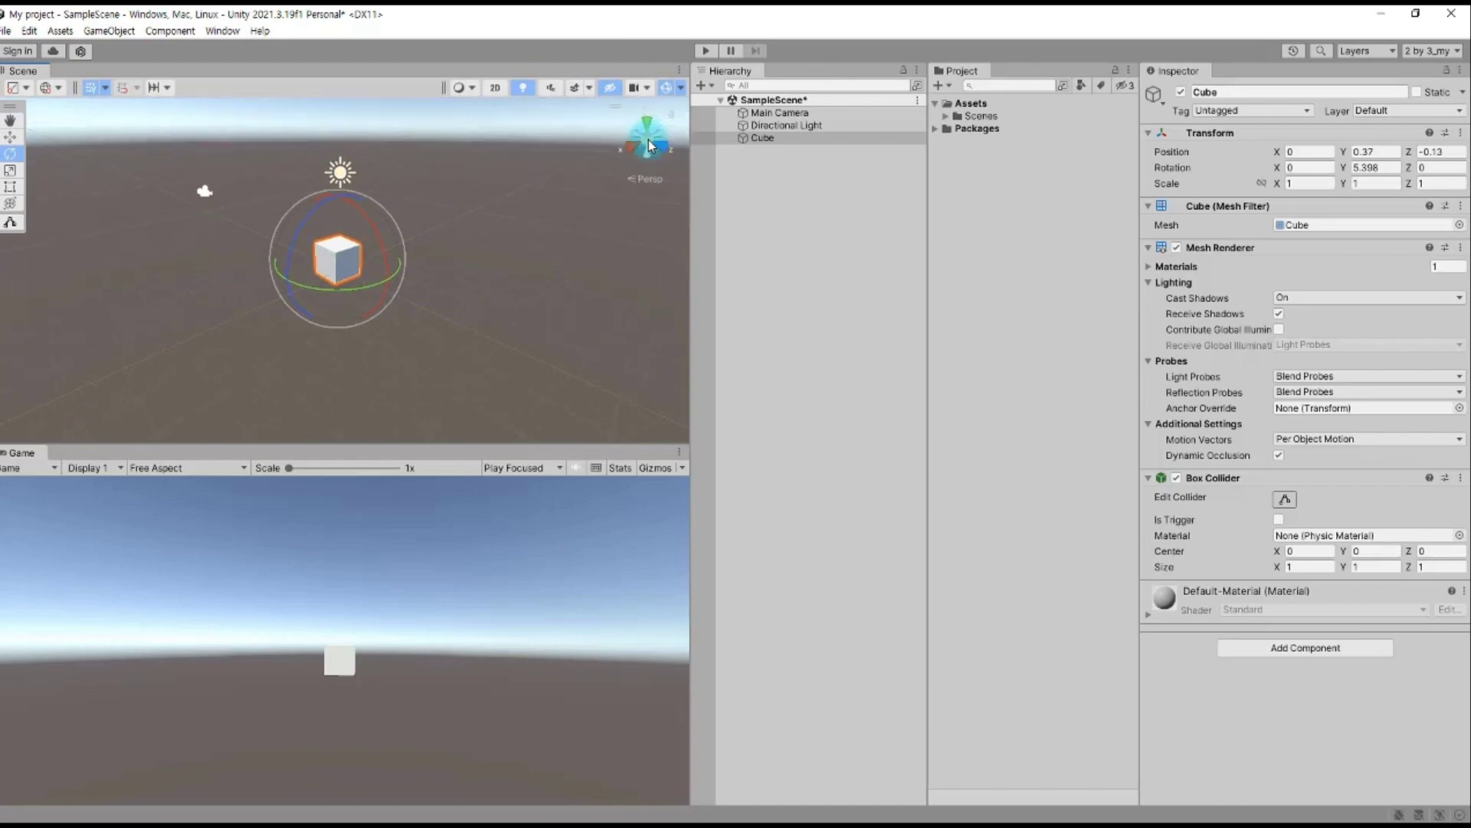
left_click(648, 140)
left_click(649, 140)
left_click(648, 139)
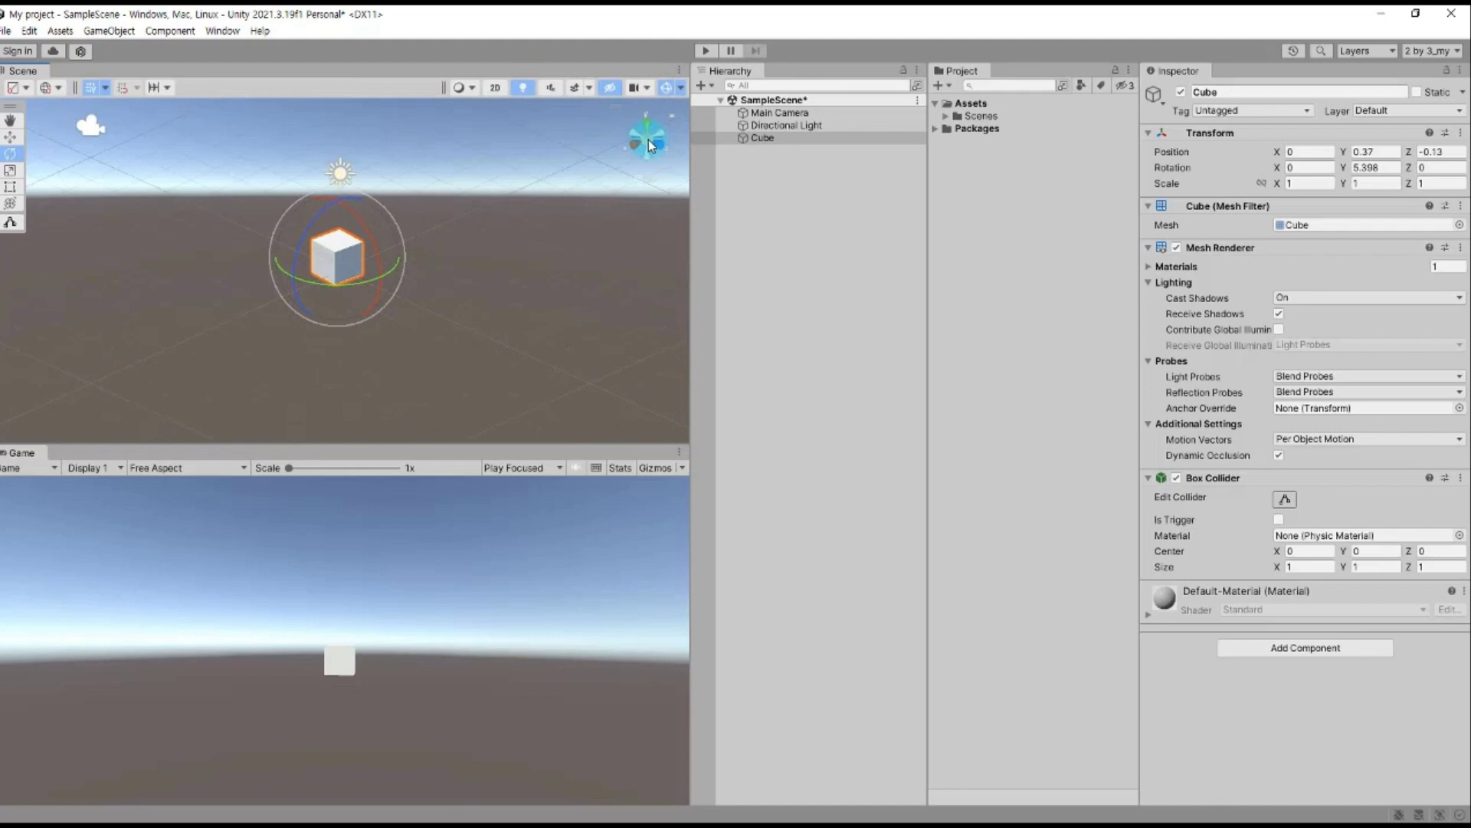
left_click(649, 139)
left_click(649, 140)
left_click(648, 140)
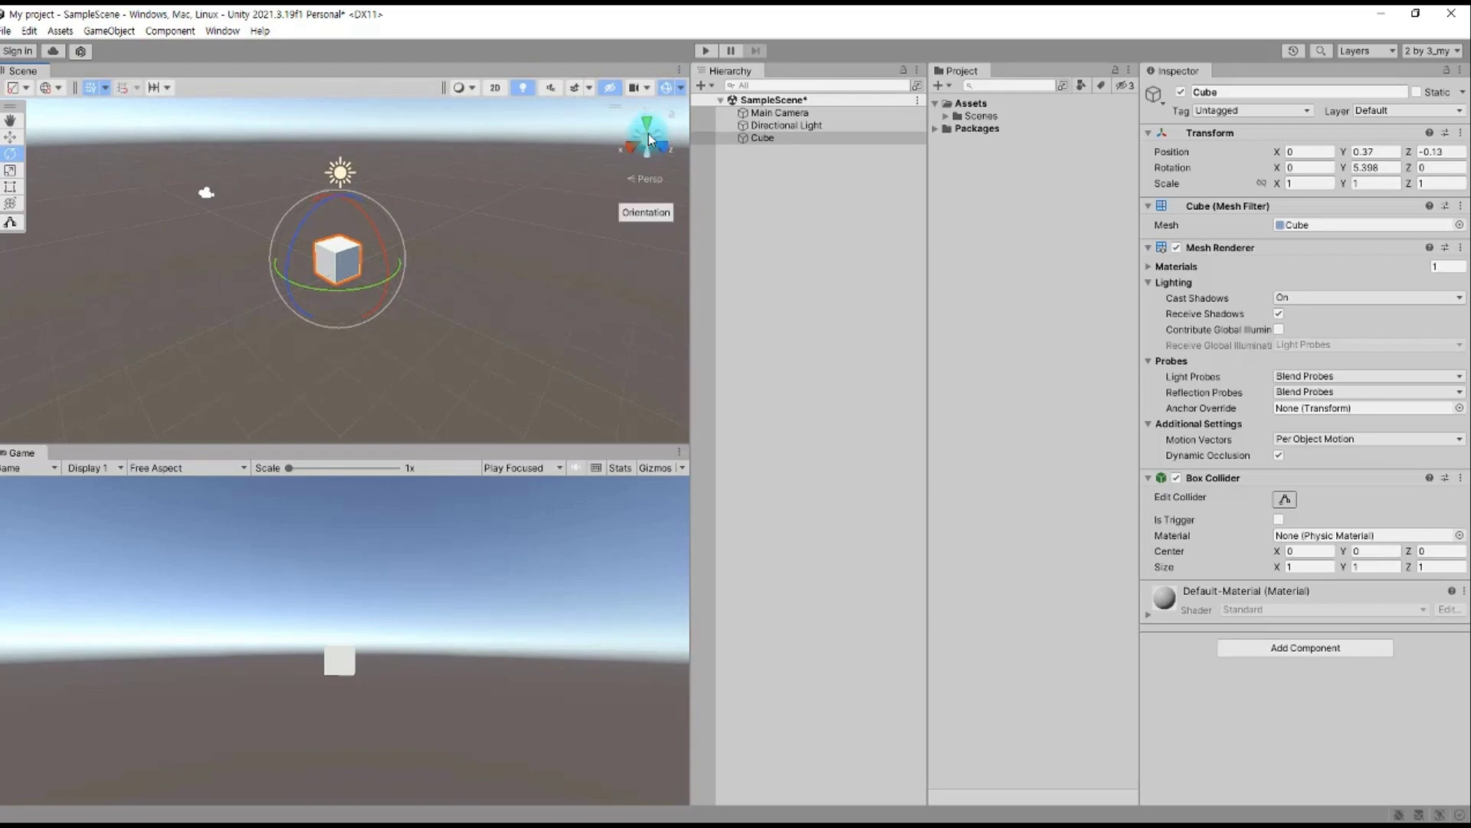
Use the scene gizmo's axis cones to view the scene from the right and then from above
left_click(648, 145)
left_click(631, 147)
left_click(648, 120)
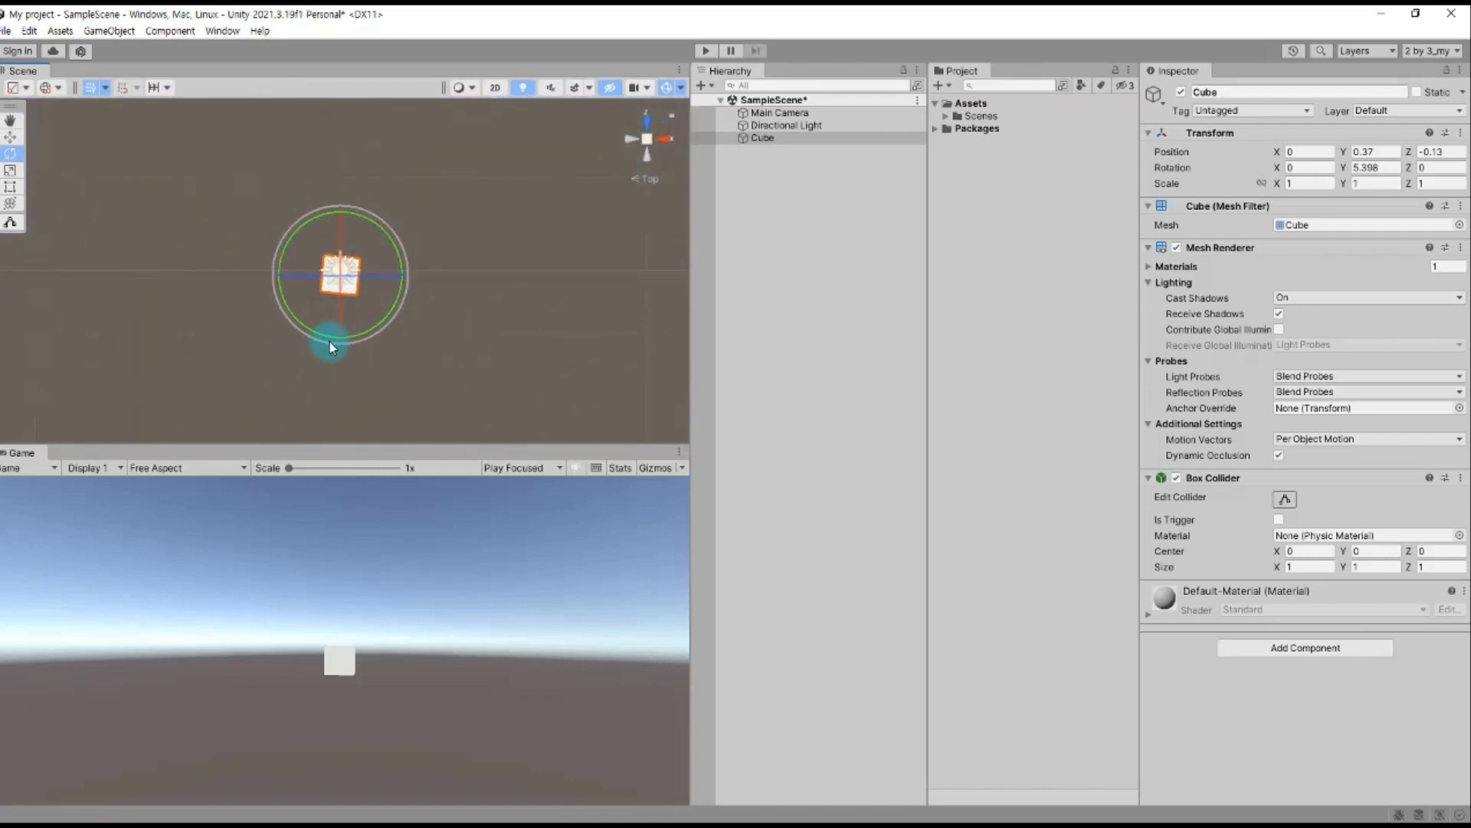
left_click(648, 121)
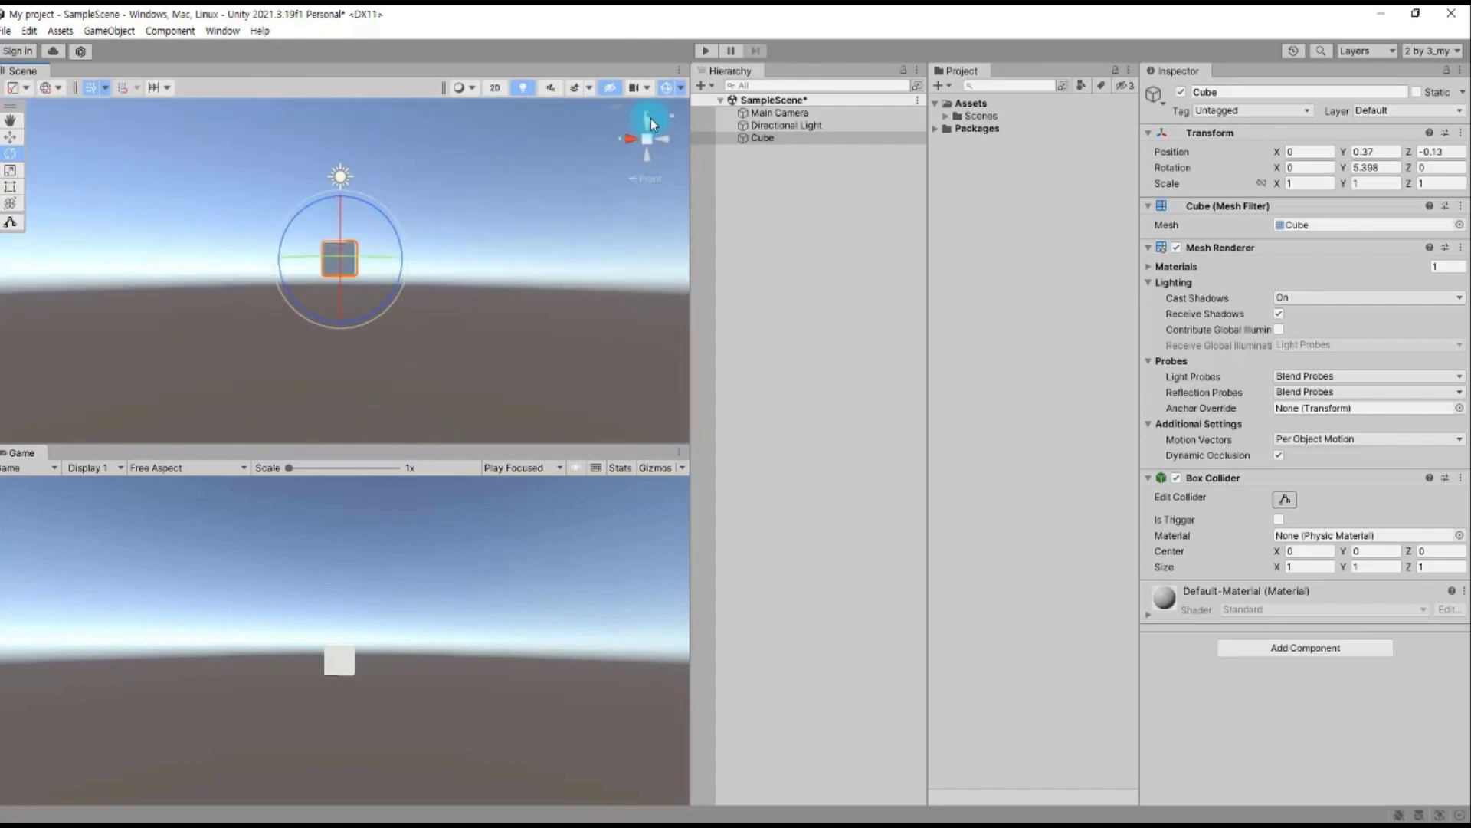
left_click(647, 126)
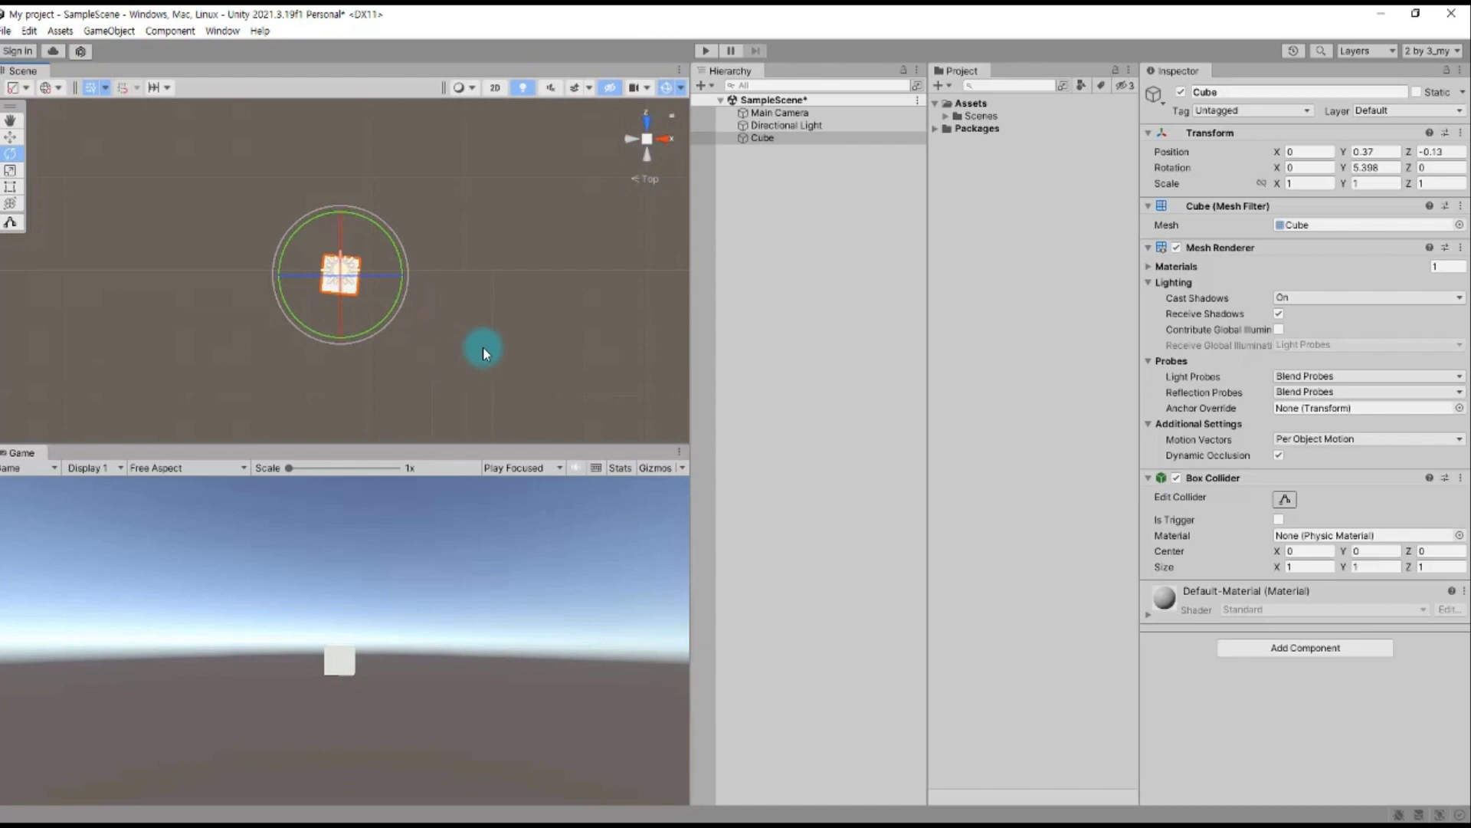
left_click(648, 124)
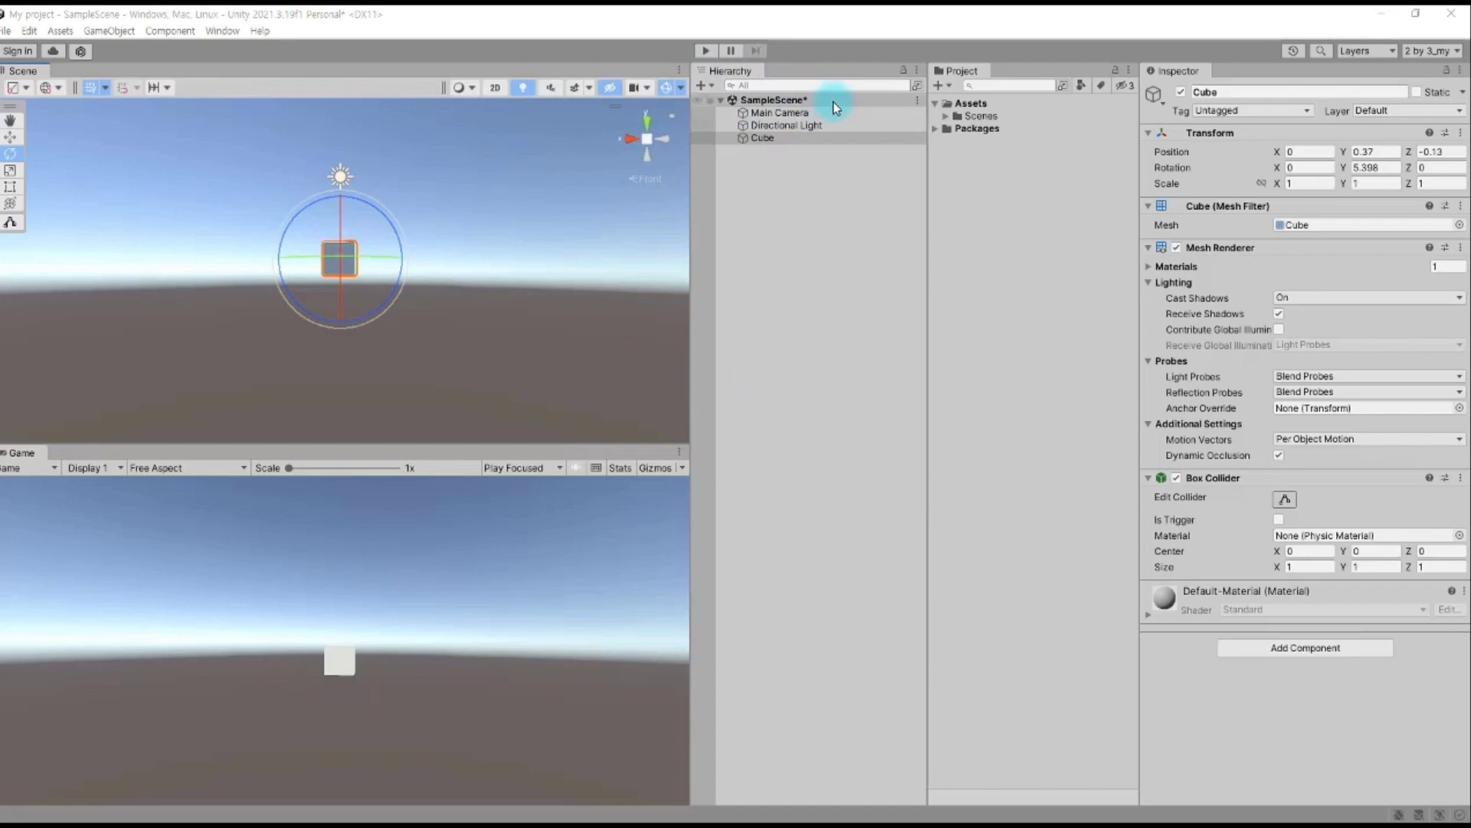
Select the Main Camera and open the Game view's Free Aspect resolution list
left_click(800, 114)
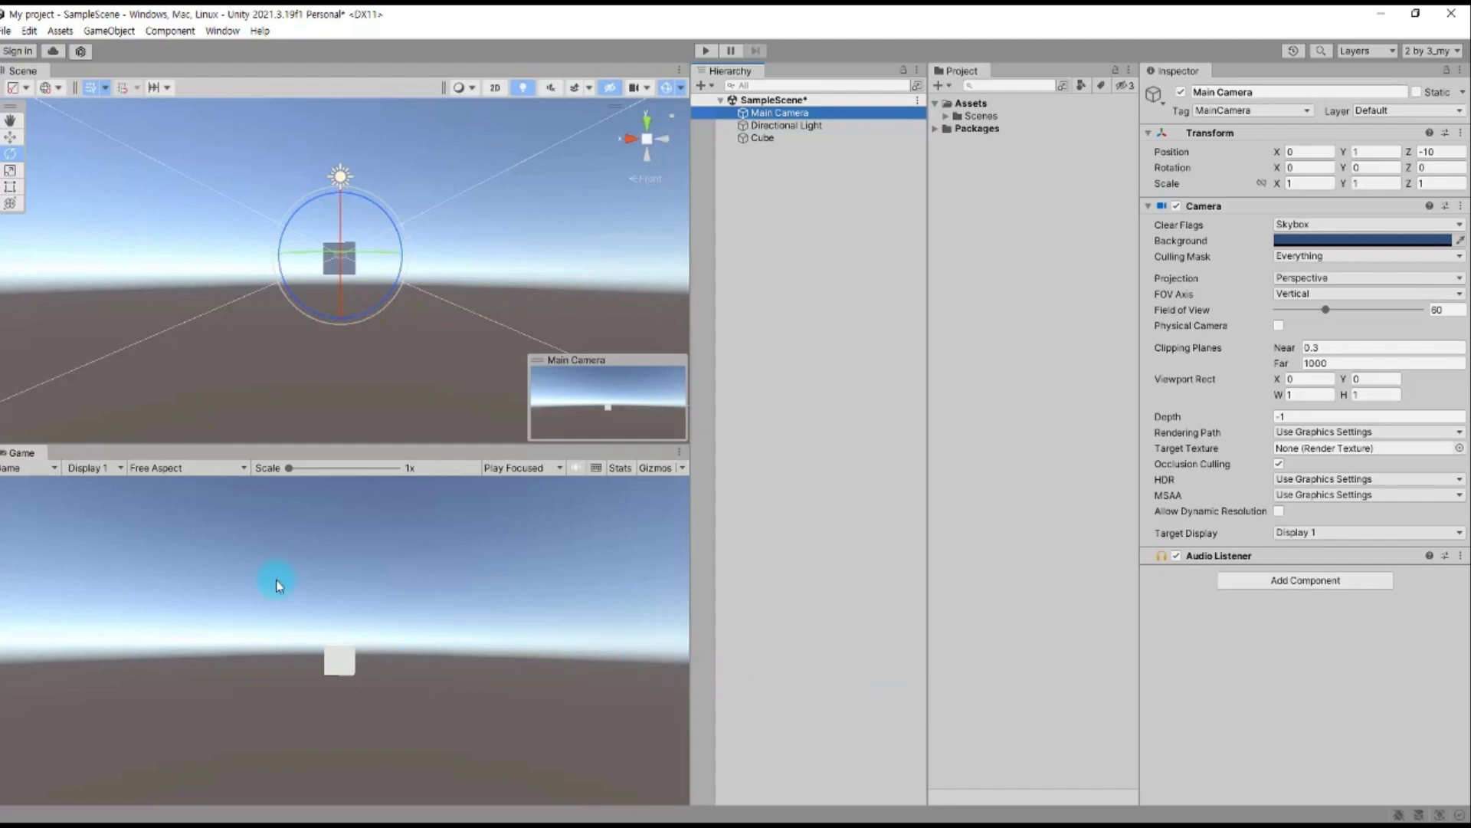
left_click(200, 467)
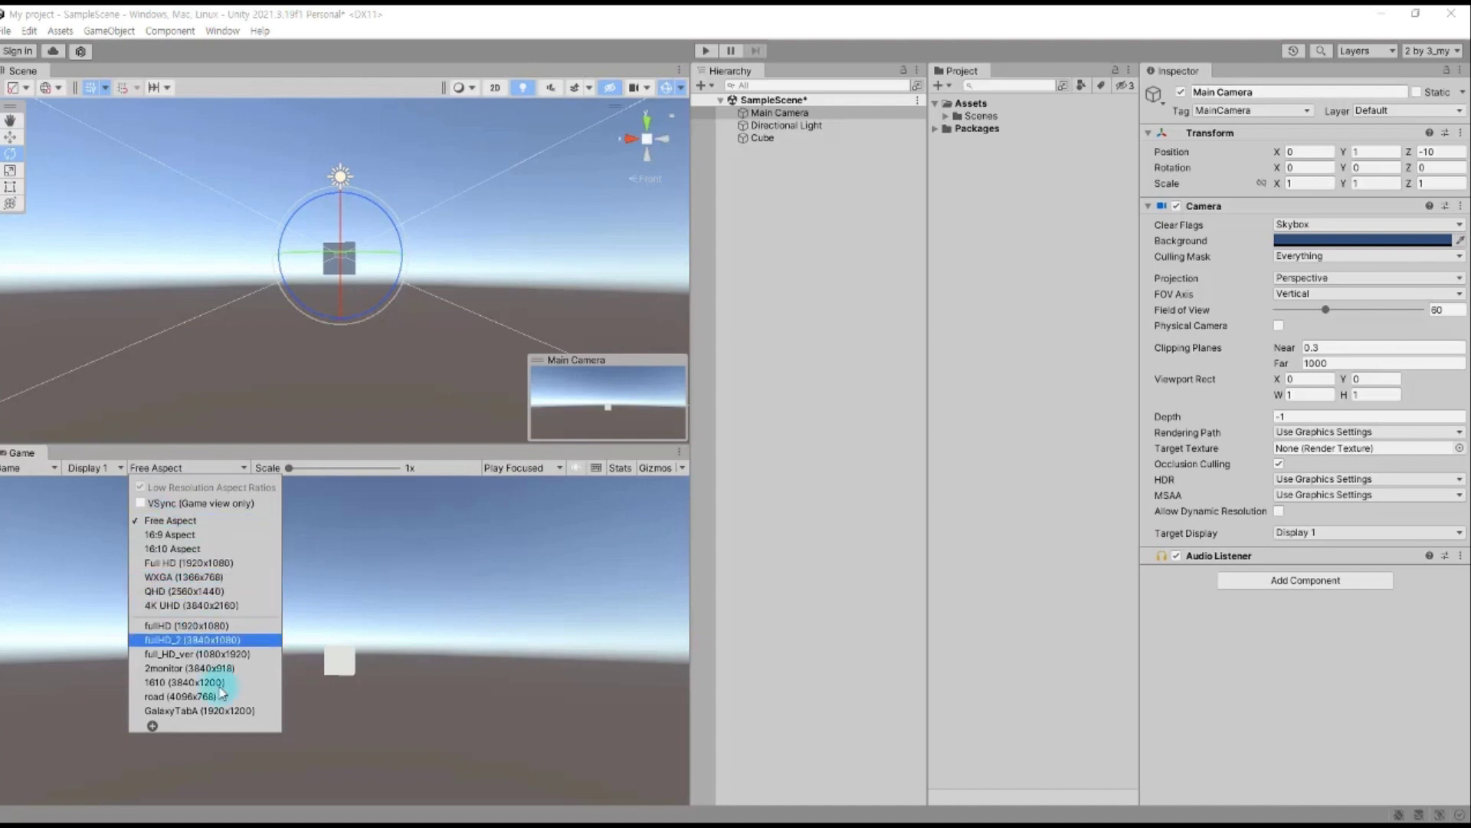
Create a Fixed Resolution preset labelled 'my' at 1080x1920 and apply it to the Game view
left_click(153, 728)
left_click(253, 617)
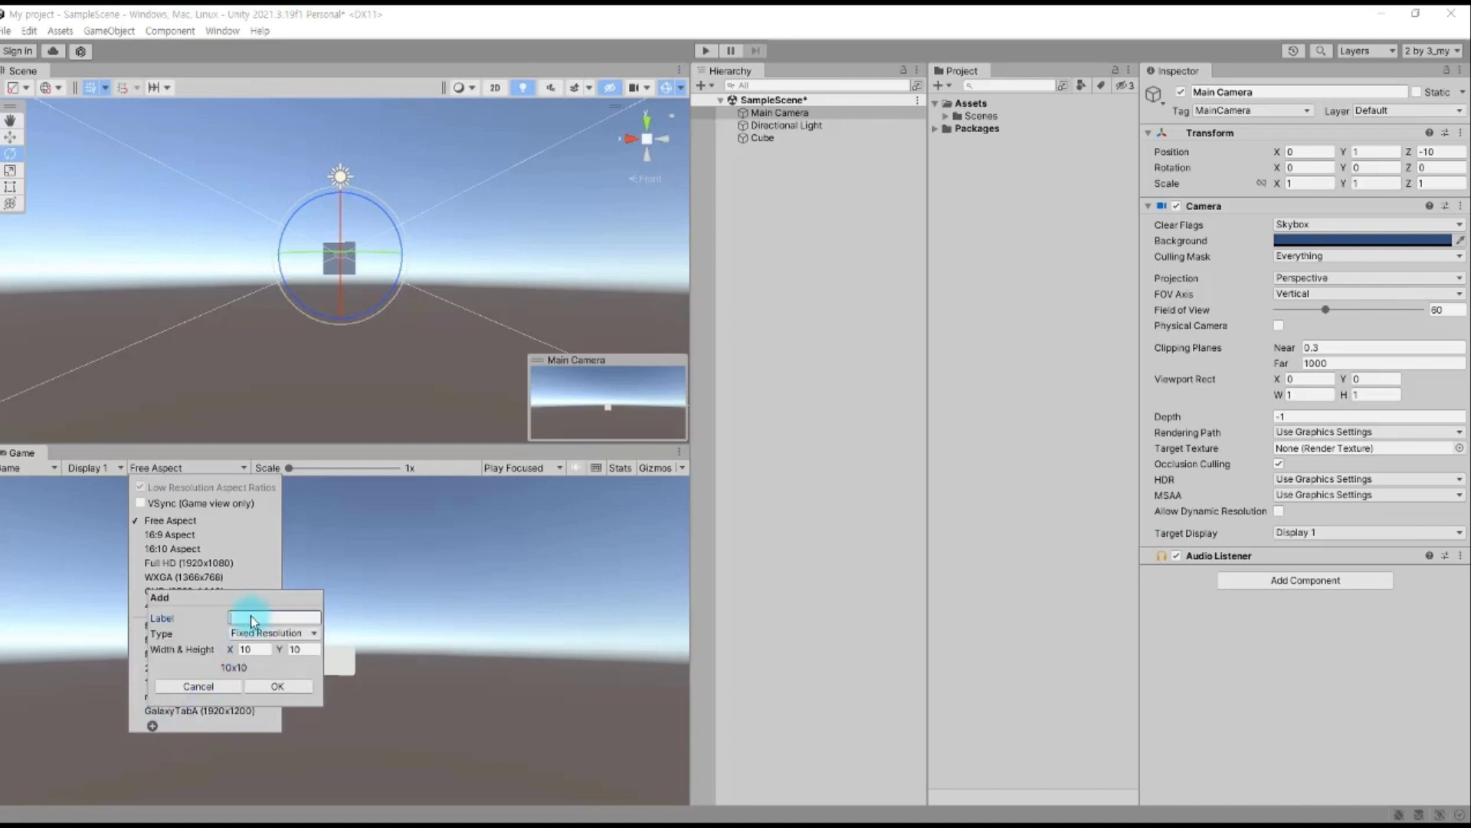
type("my")
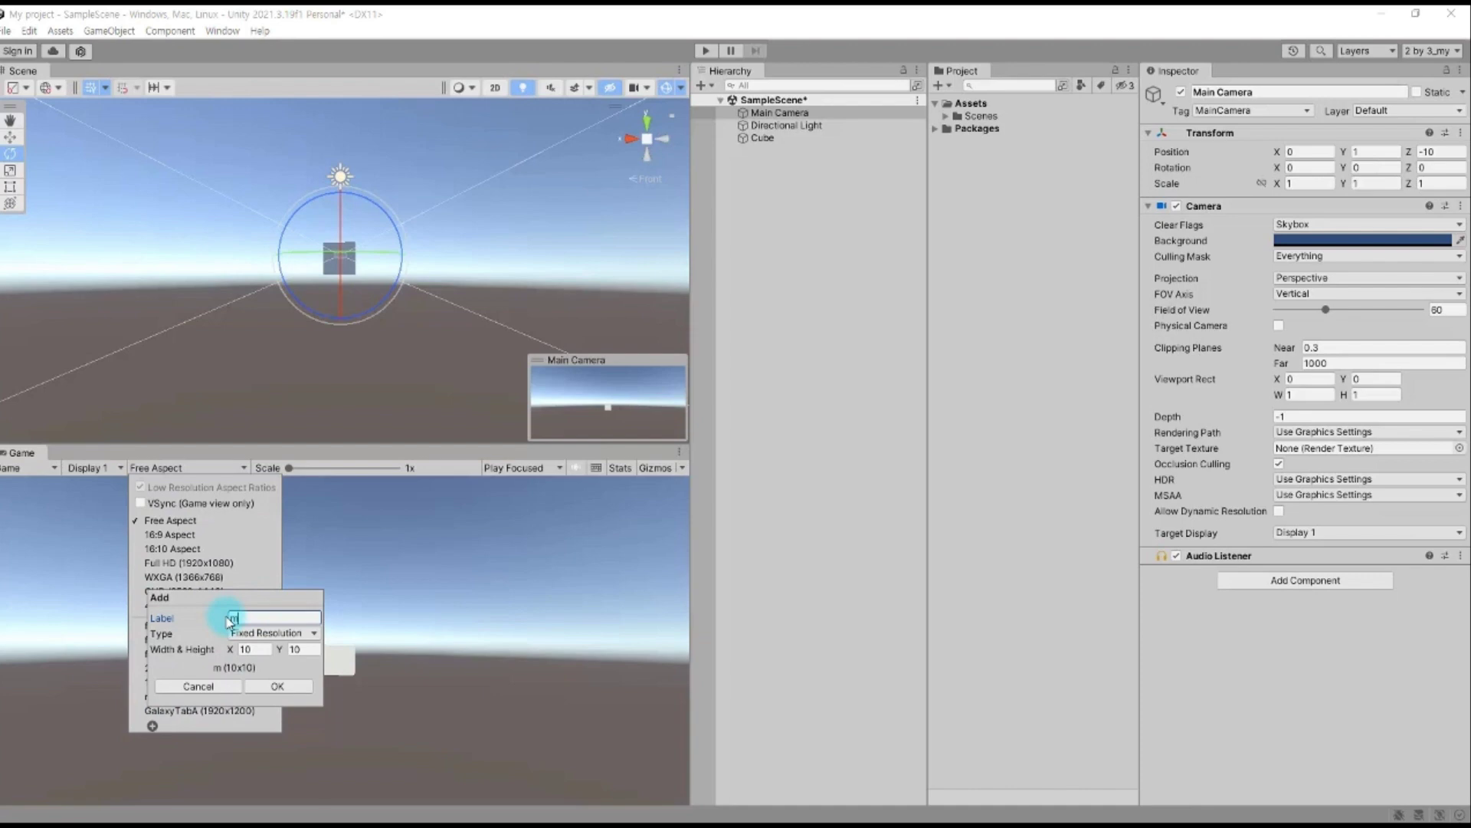
left_click(245, 648)
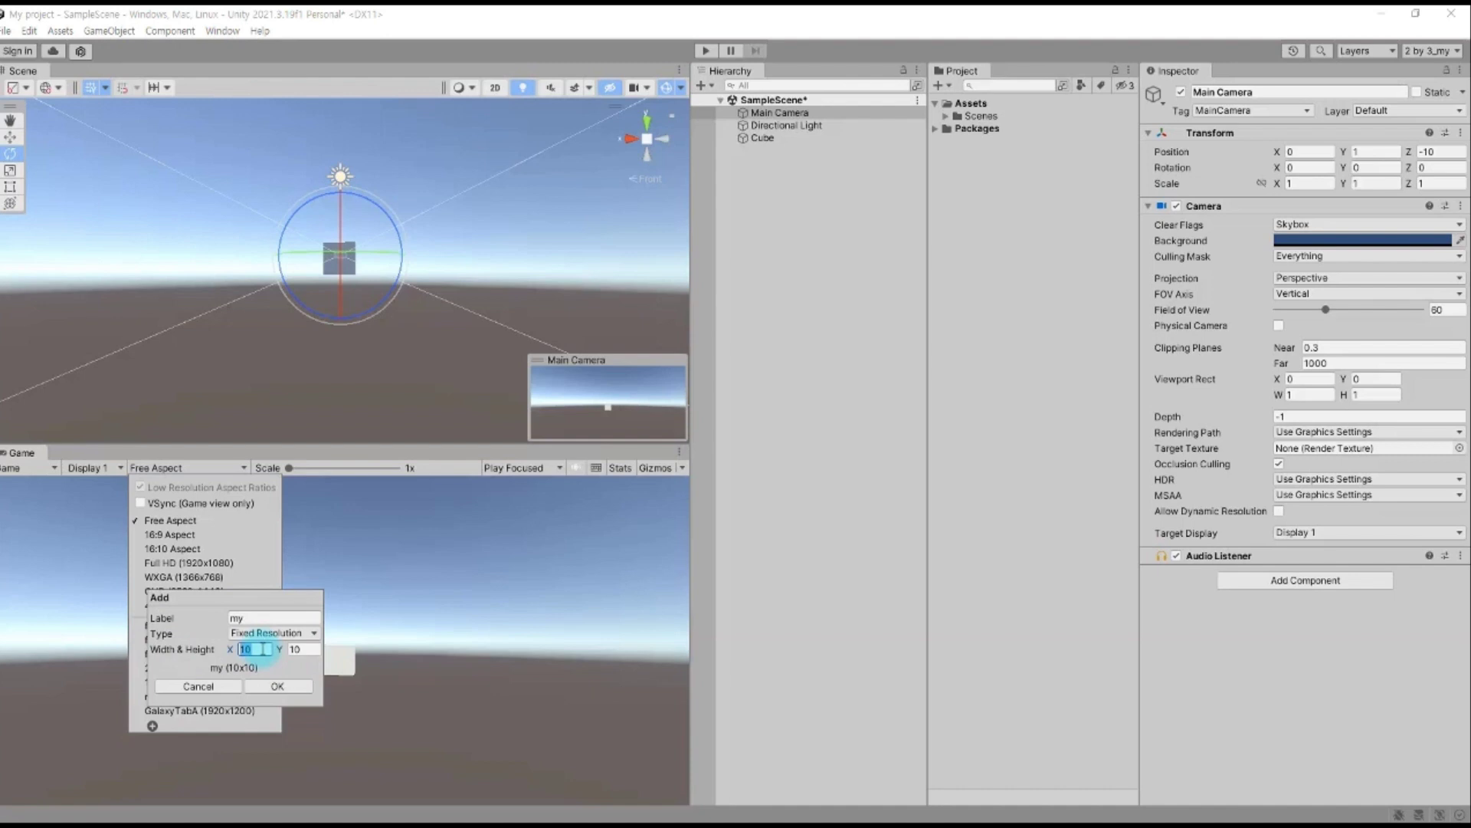
type("1080")
key("Tab")
type("190")
type("2")
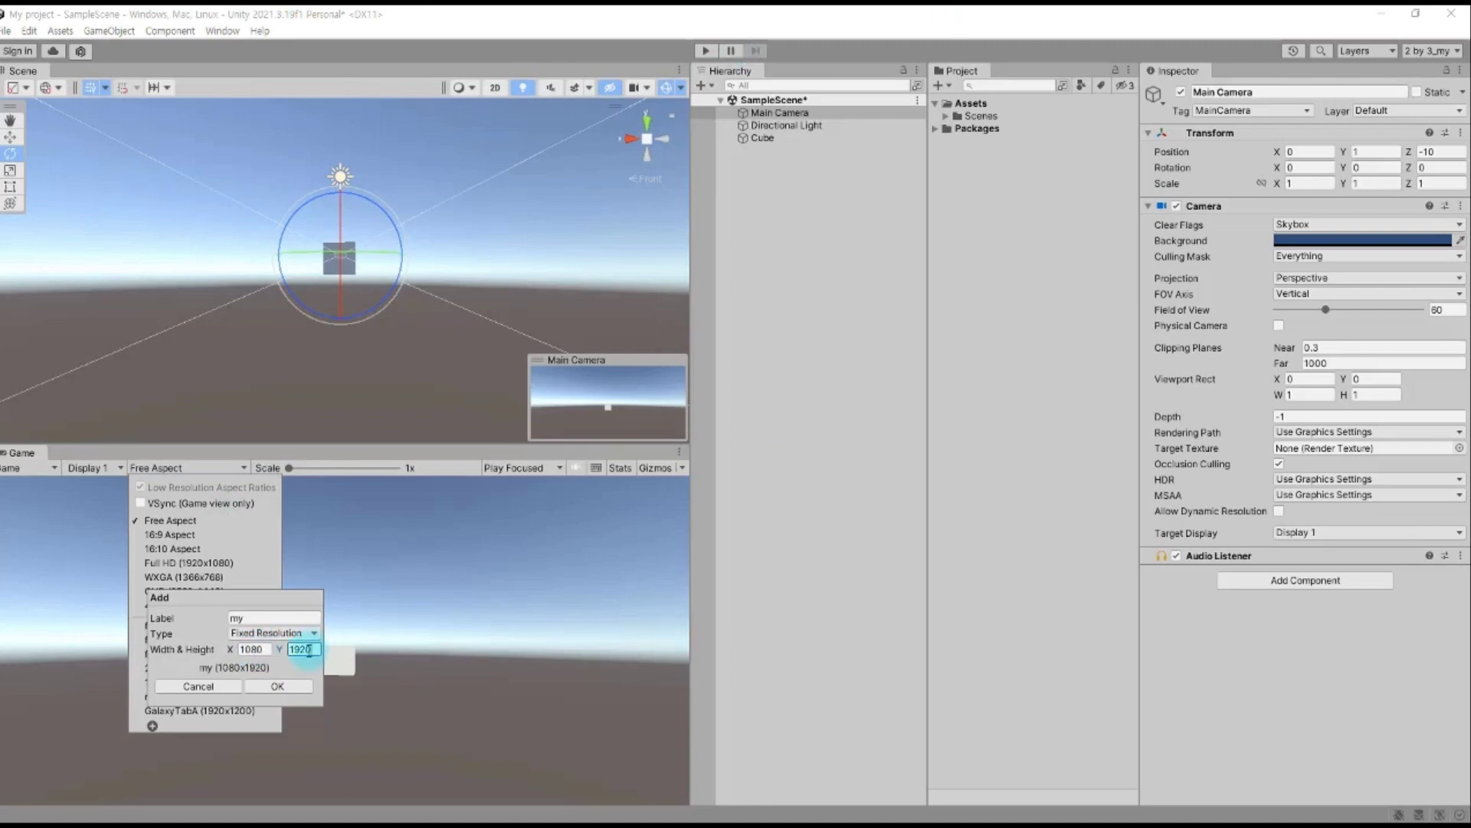
left_click(297, 686)
left_click(371, 534)
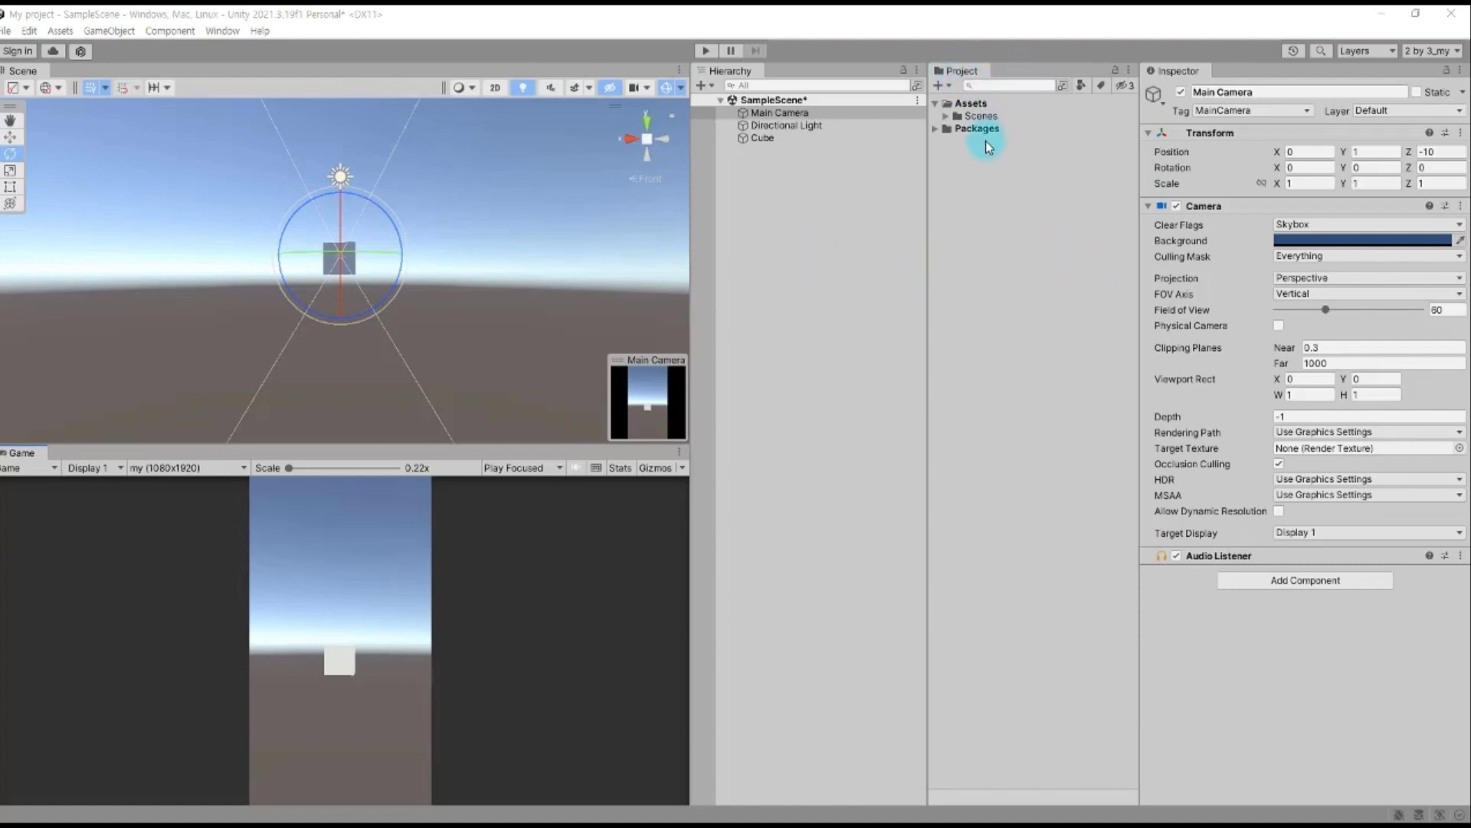
Expand the Scenes folder in the Project panel to show SampleScene
left_click(946, 115)
Expand and collapse the Packages folder, then bring up the for Unity3D folder in File Explorer
left_click(940, 140)
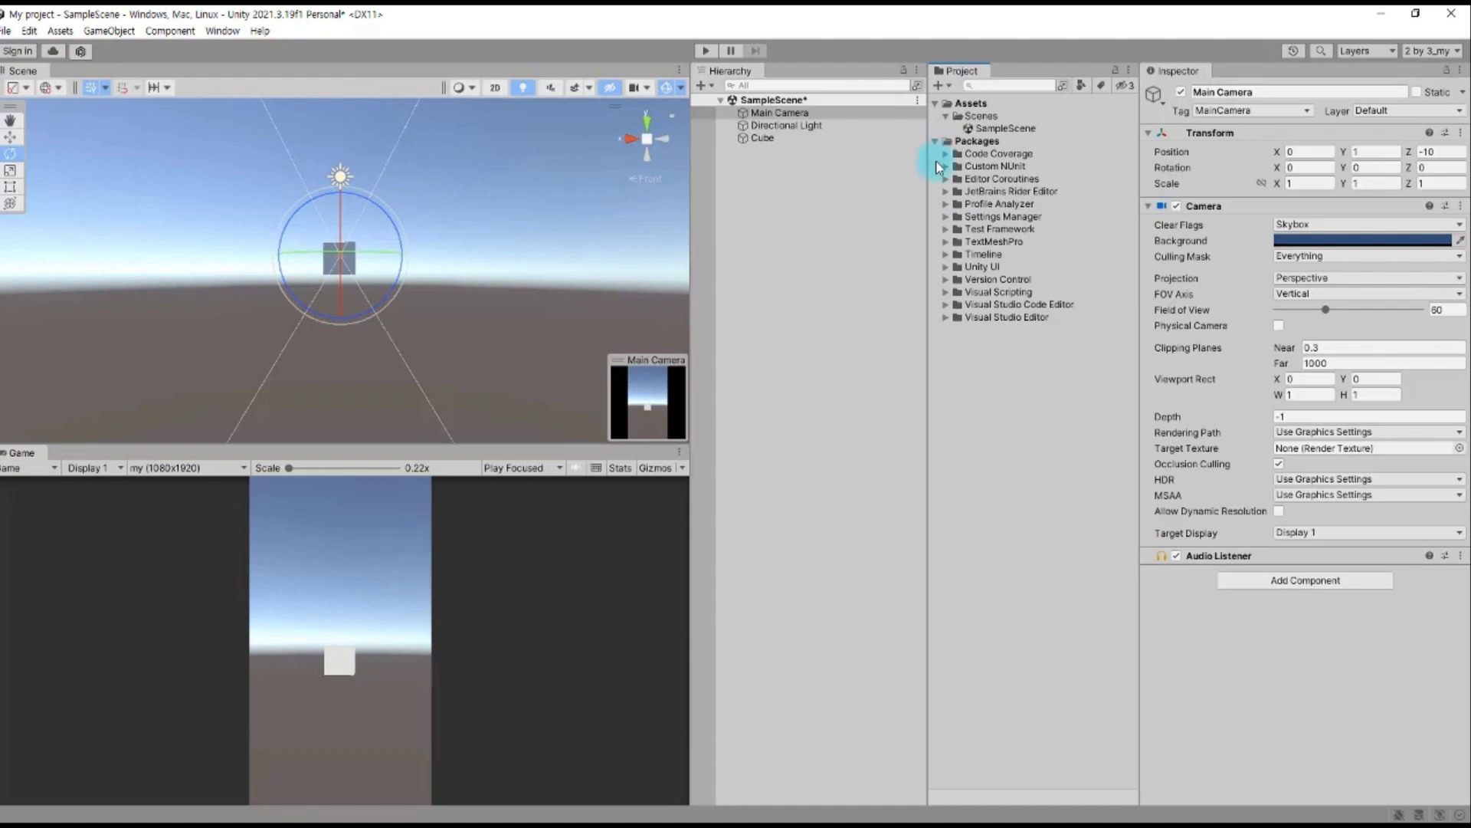
left_click(937, 142)
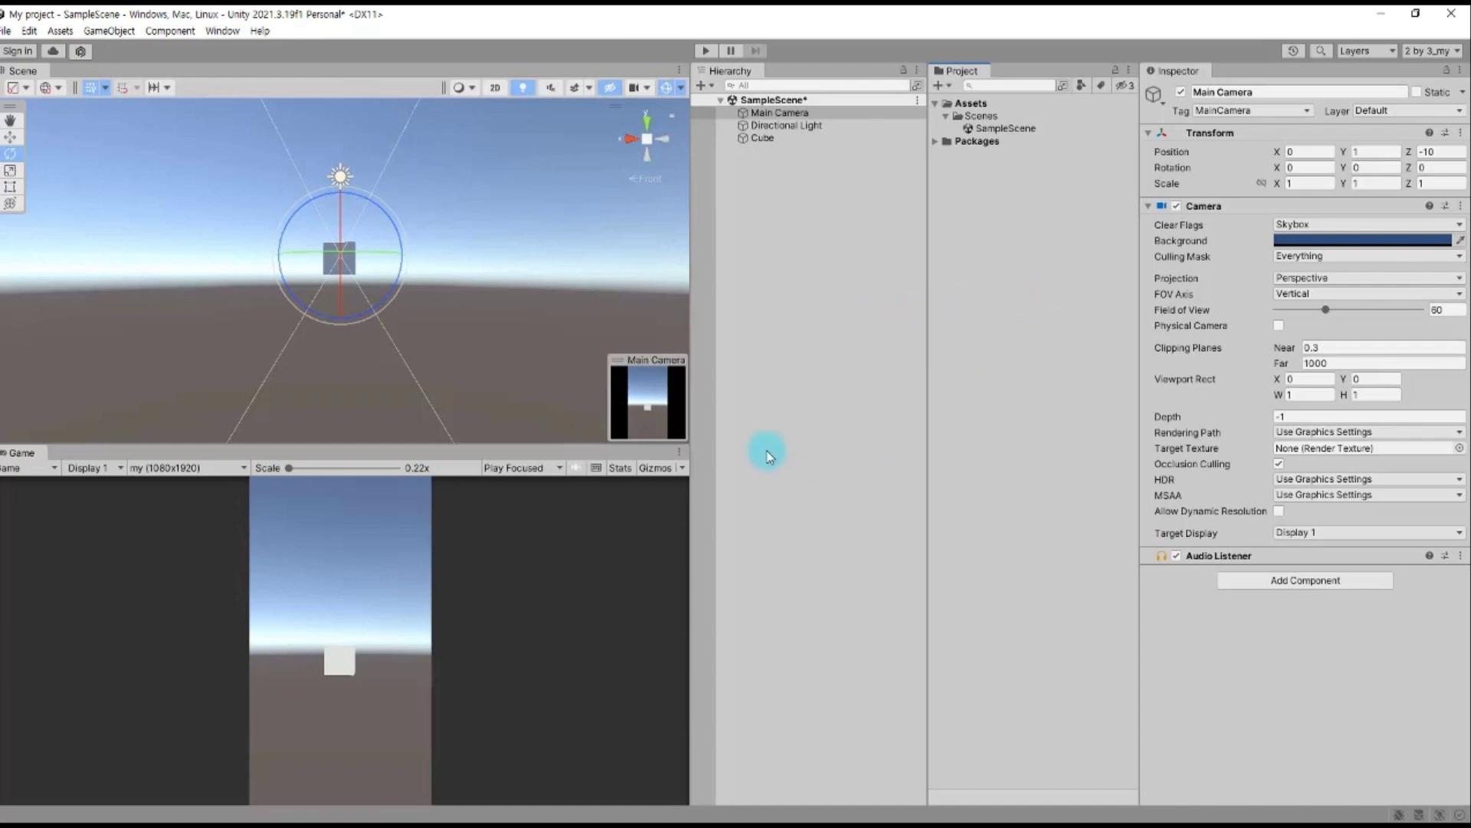
left_click(191, 815)
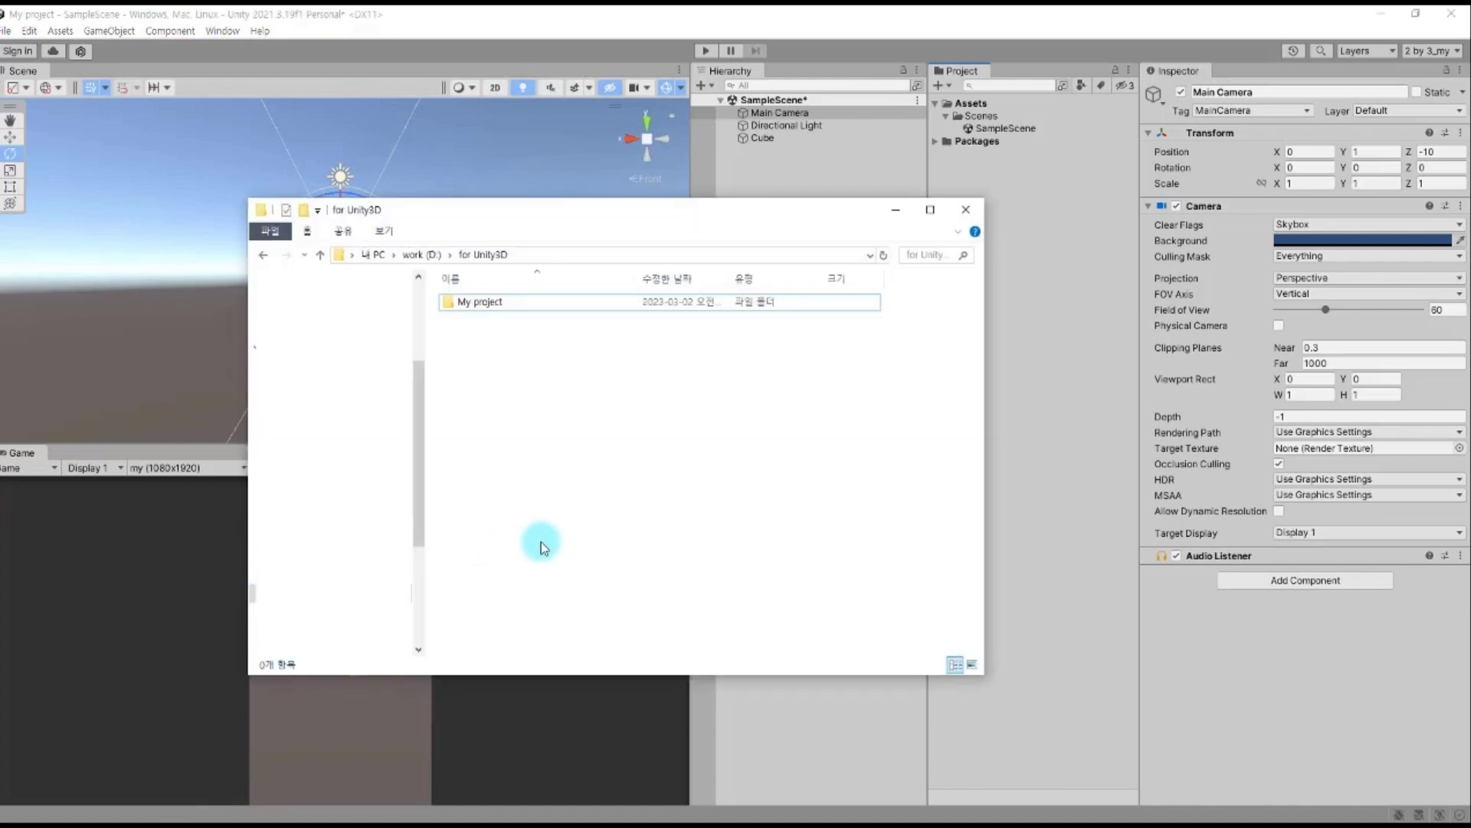
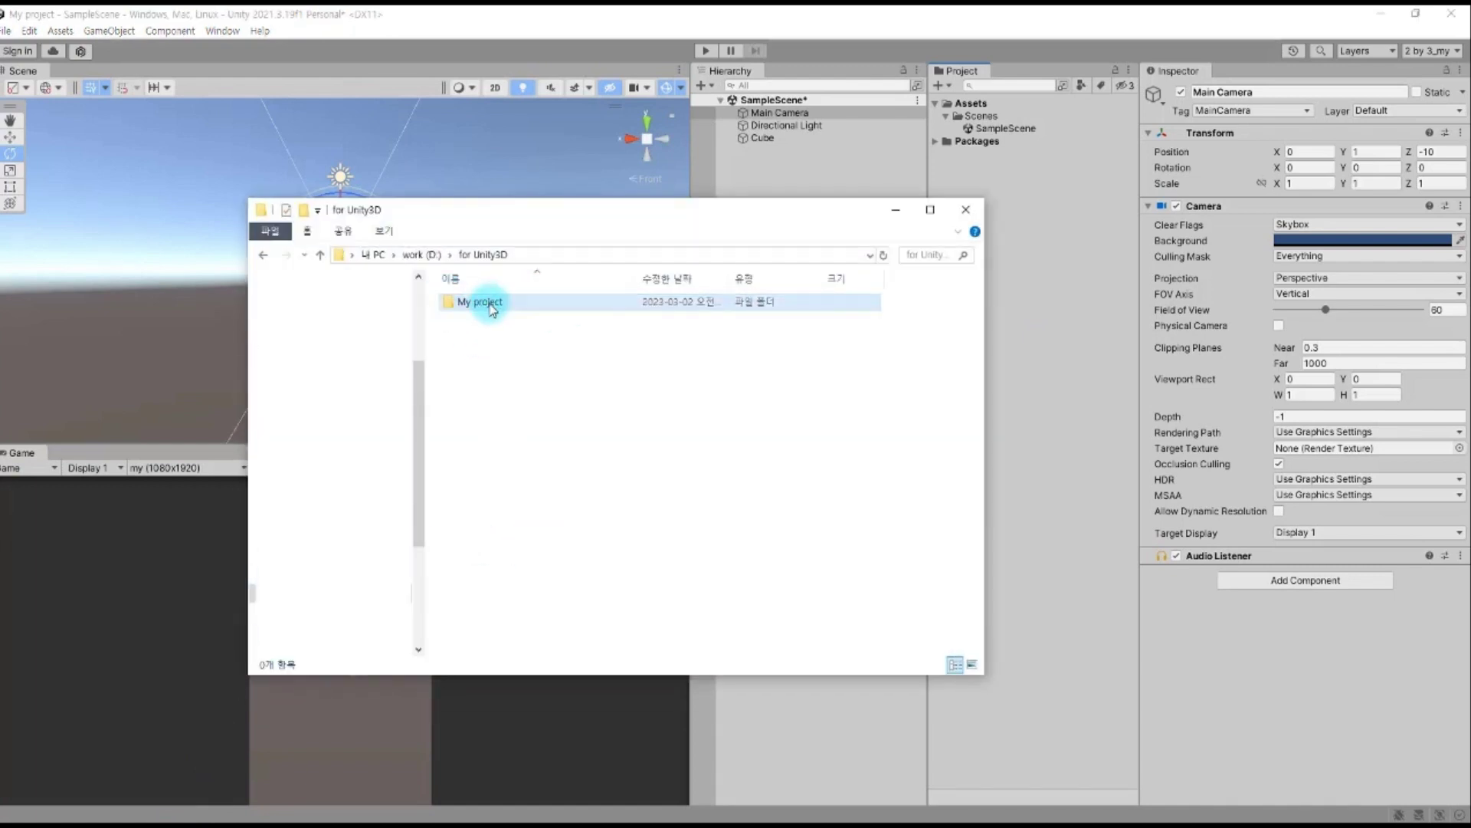
Browse the My project folders (Library, ProjectSettings, Temp, UserSettings, Packages) and open Assets
double_click(491, 309)
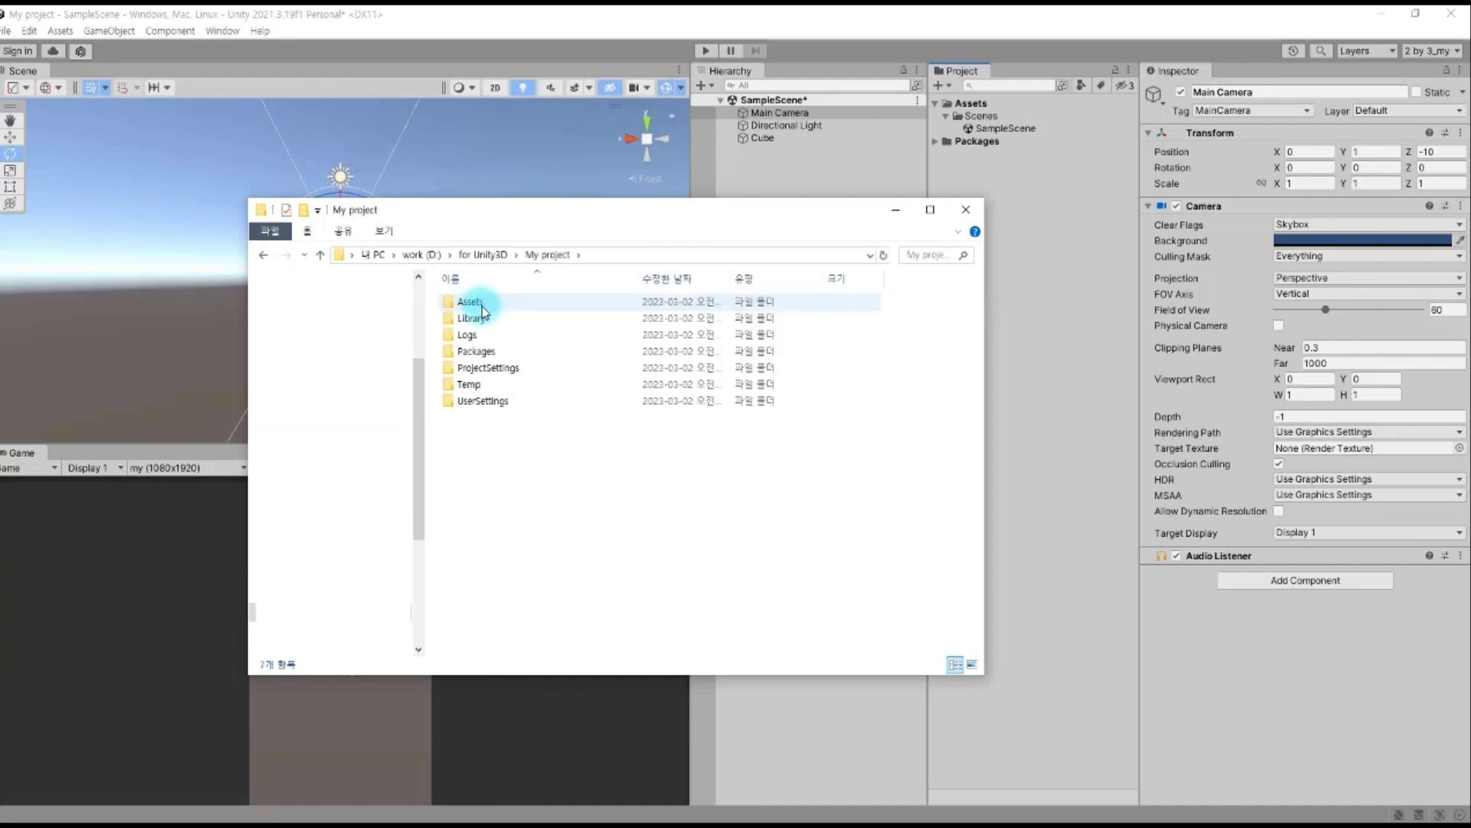
left_click(485, 307)
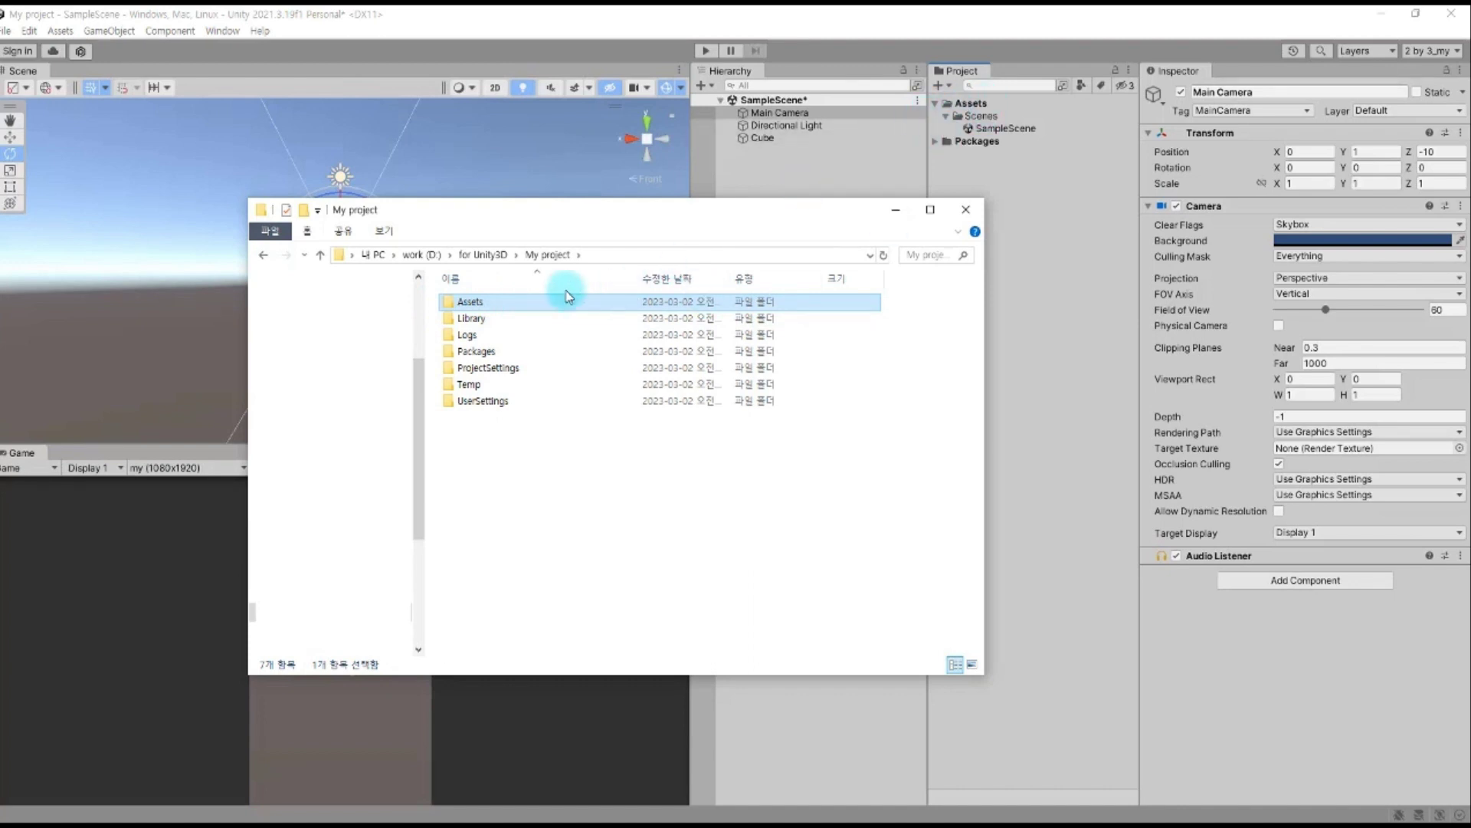
left_click(495, 318)
left_click(490, 368)
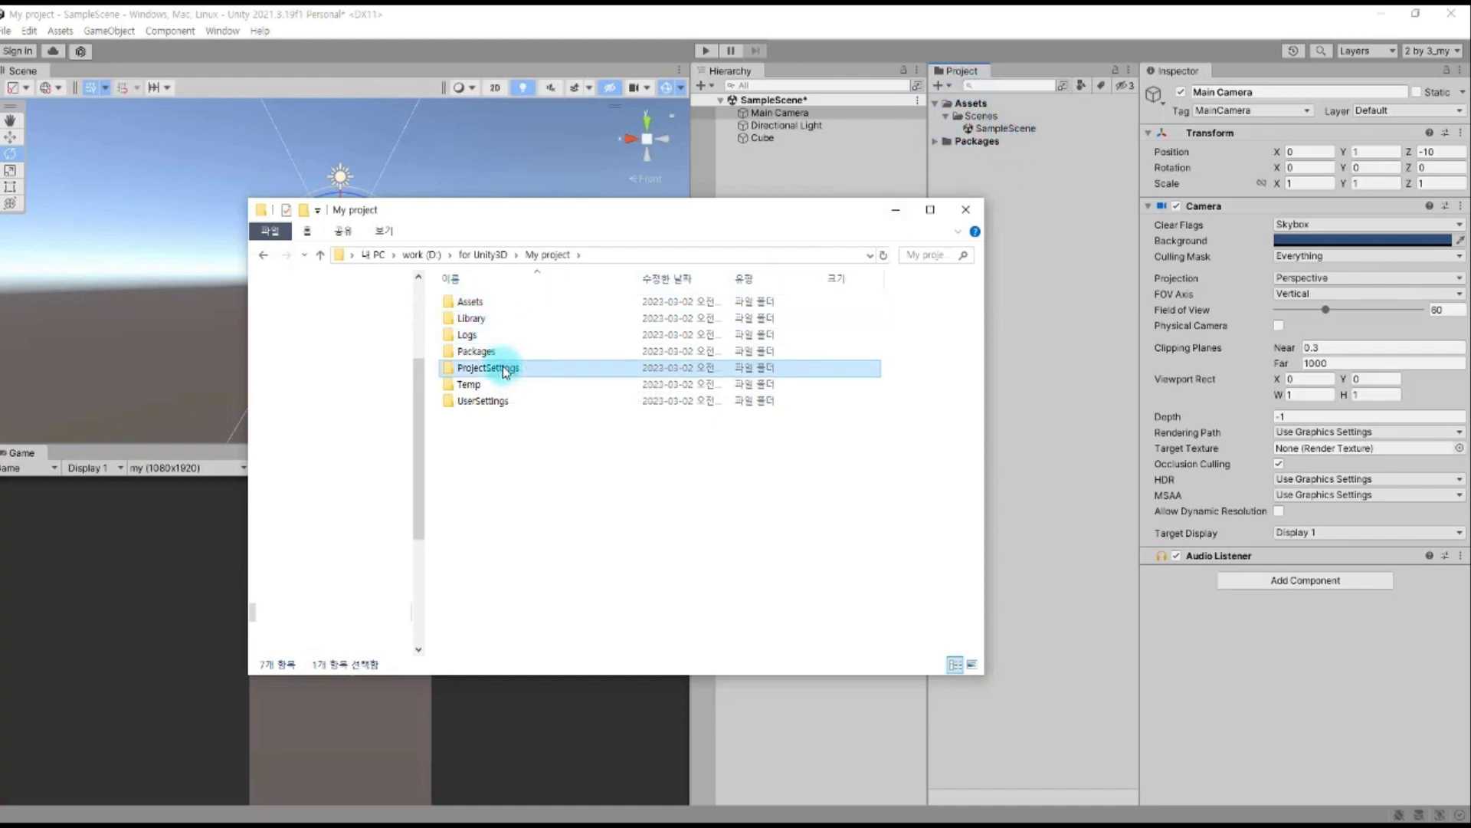
left_click(489, 385)
left_click(495, 402)
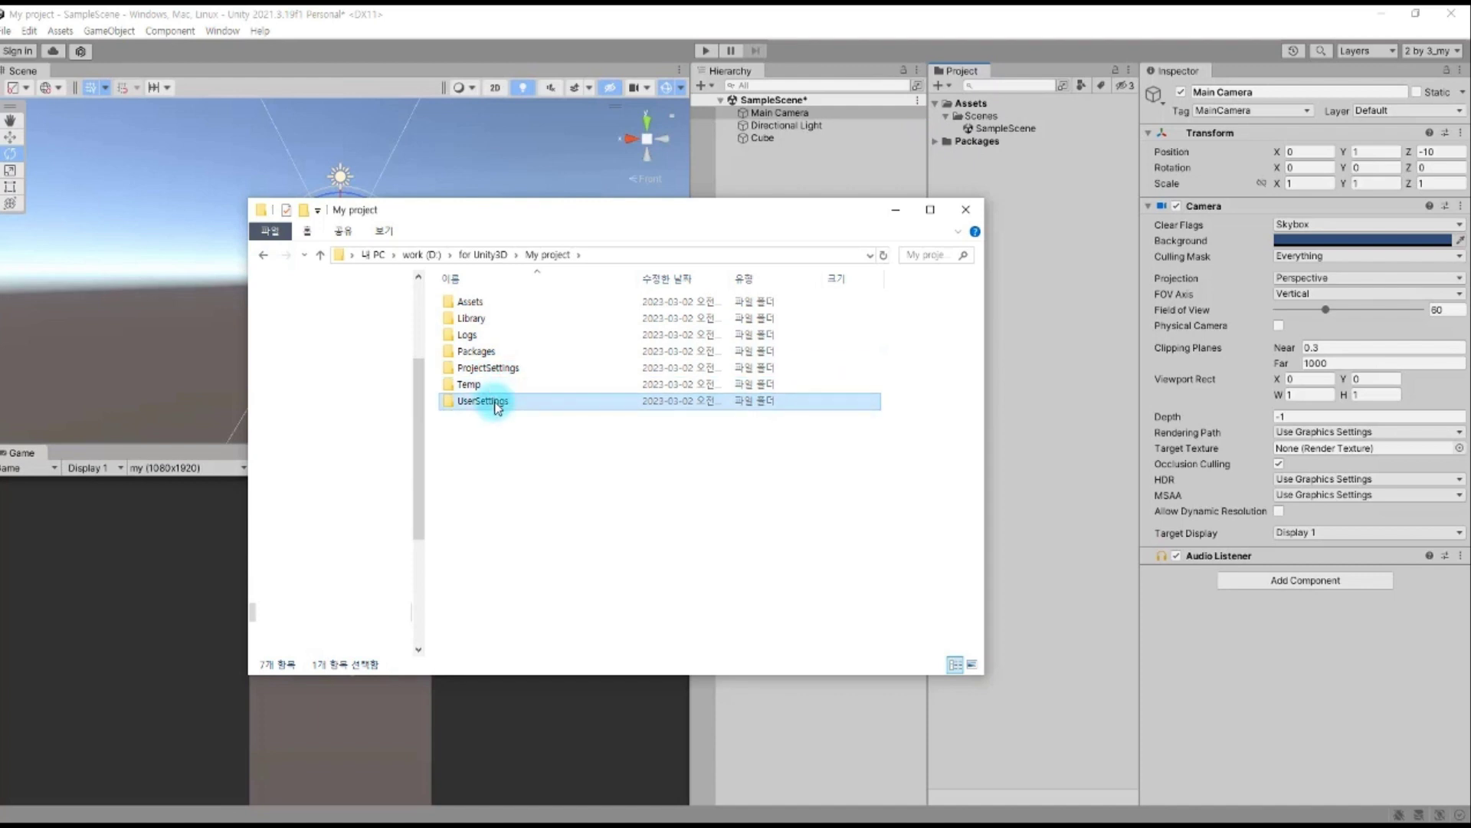
left_click(491, 303)
left_click(494, 354)
left_click(502, 299)
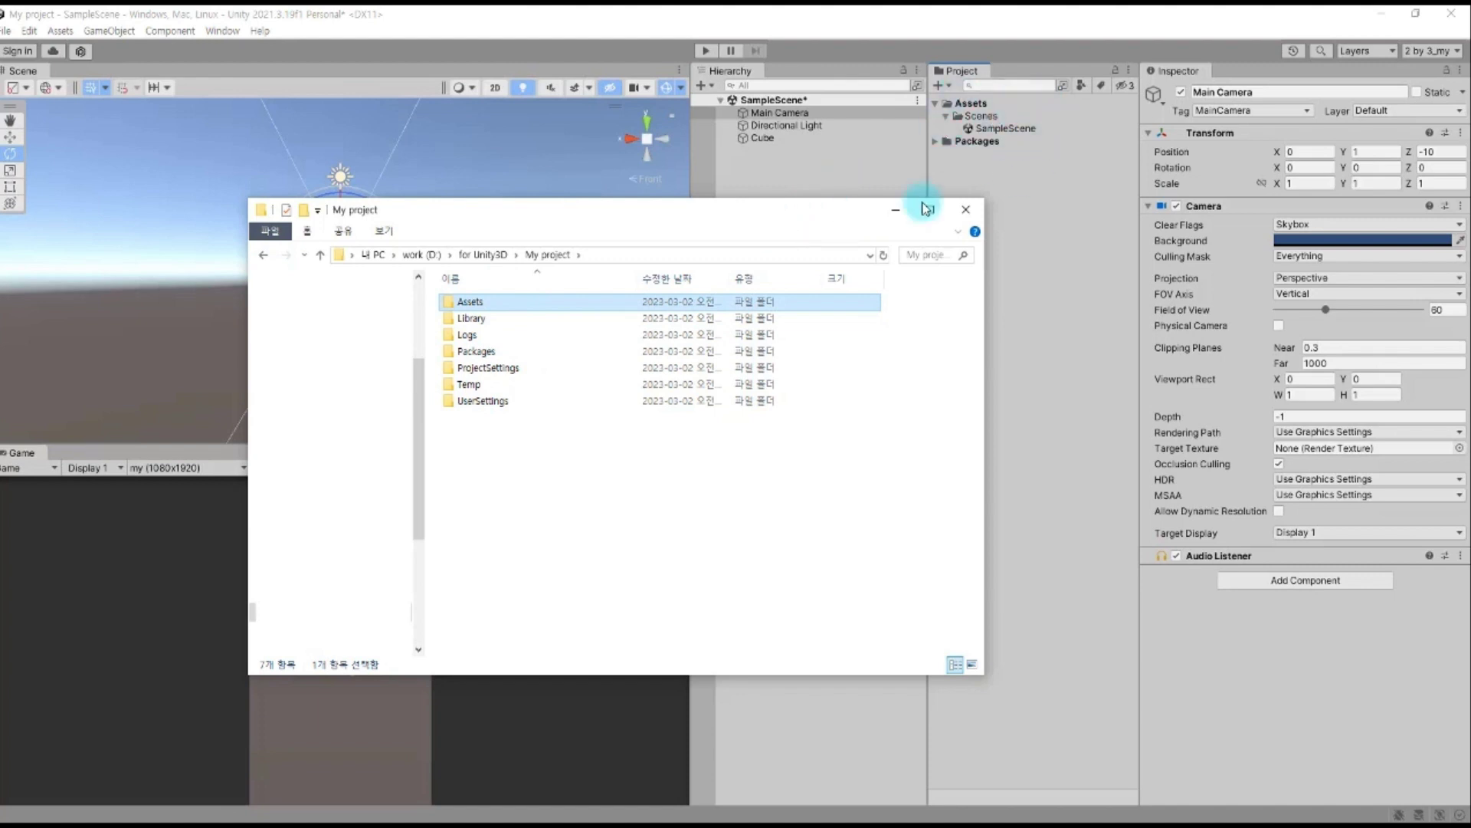
double_click(477, 307)
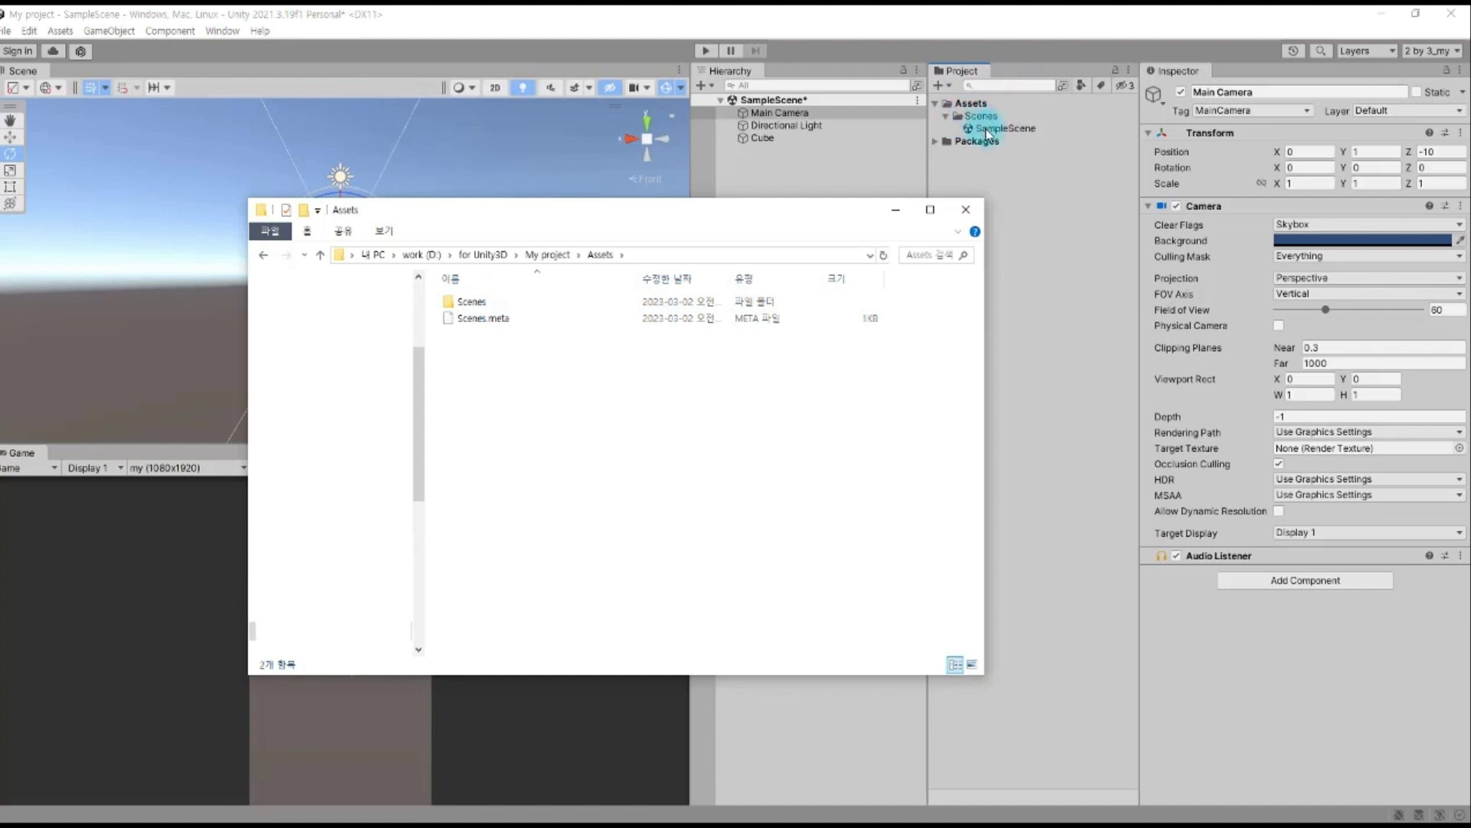
View the scene files in Scenes, return to the My project listing, then switch to Unity
double_click(471, 301)
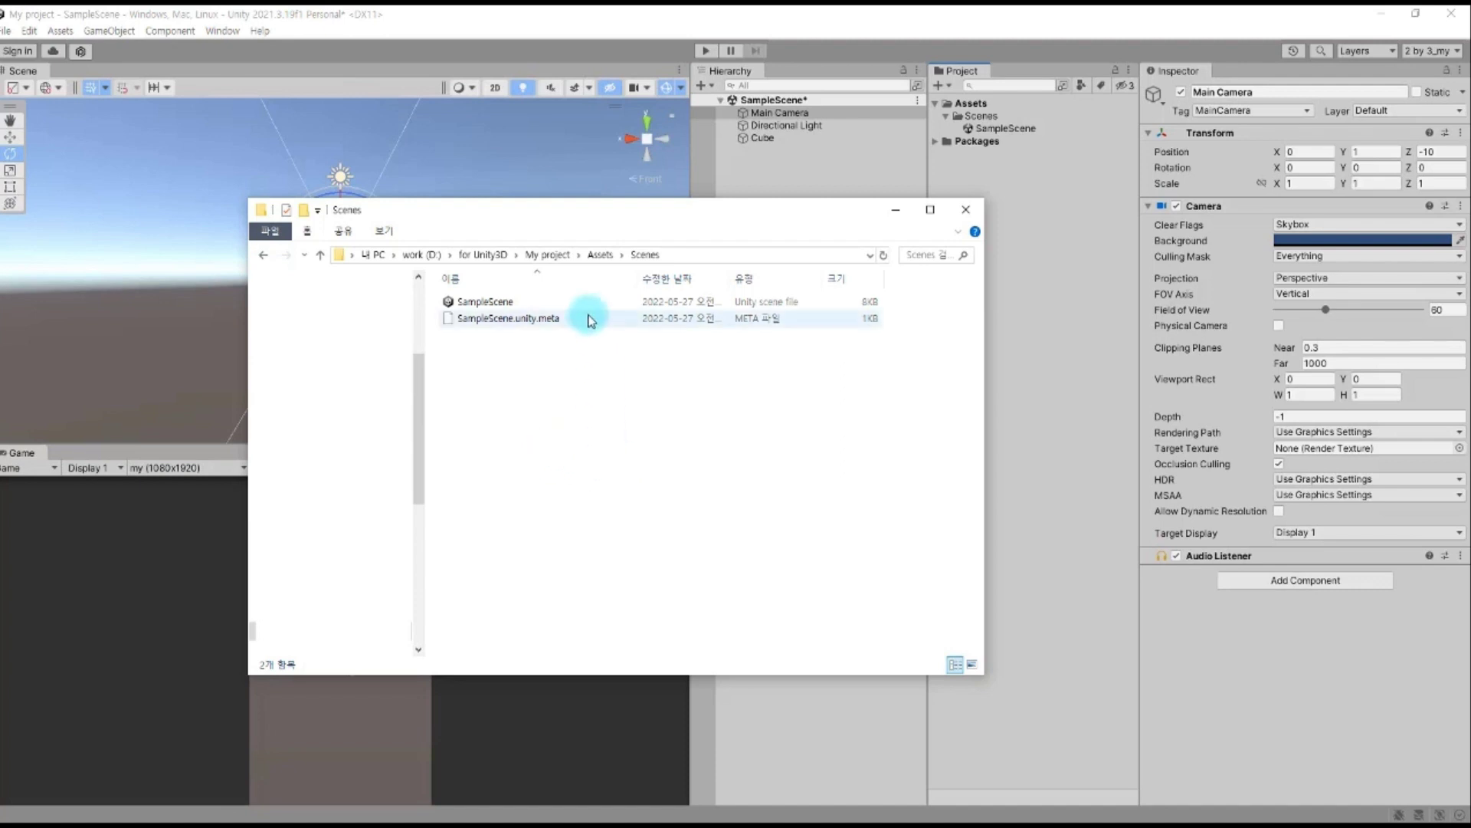
left_click(265, 256)
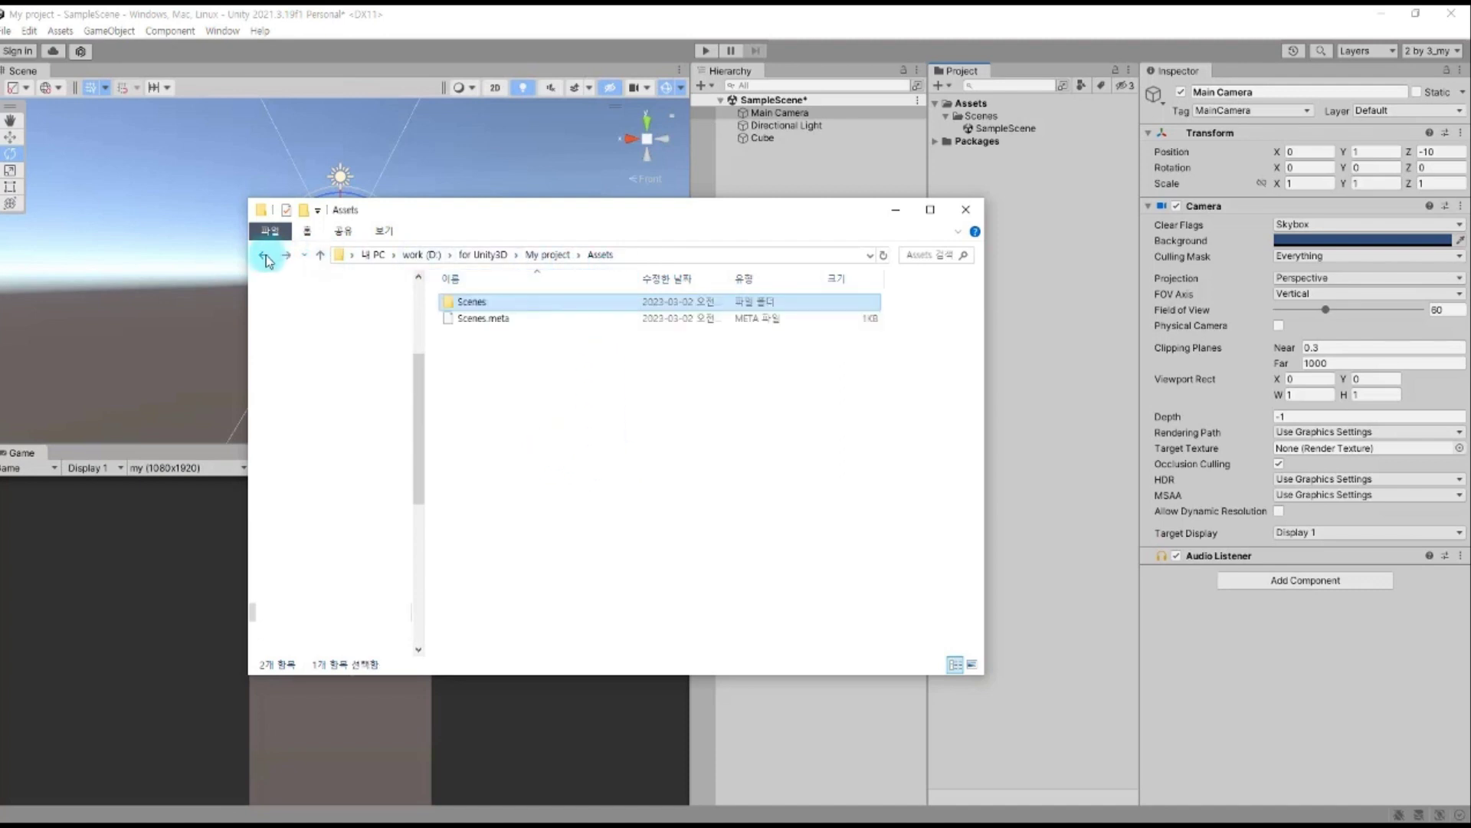
left_click(555, 256)
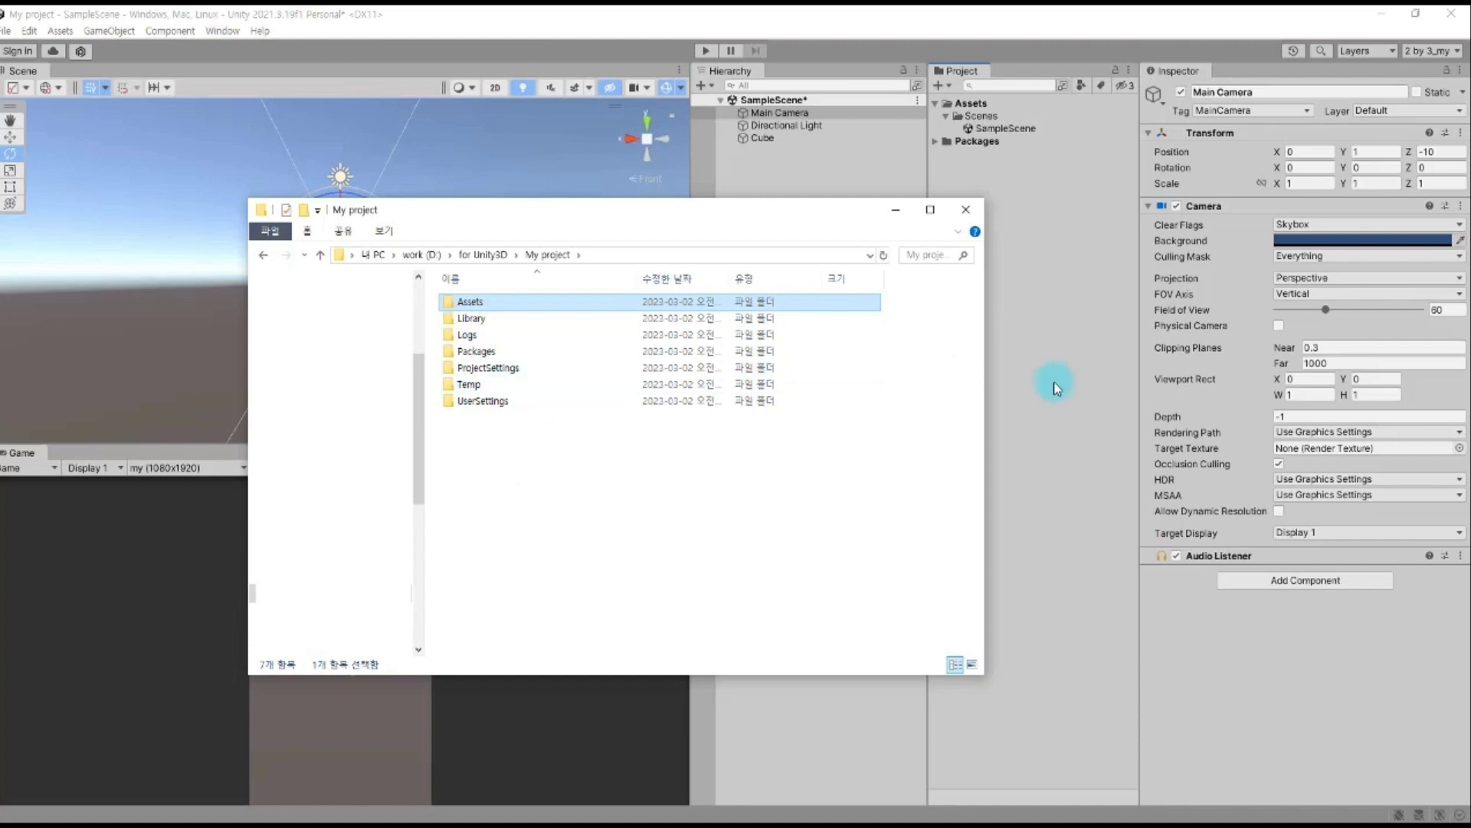
left_click(1046, 458)
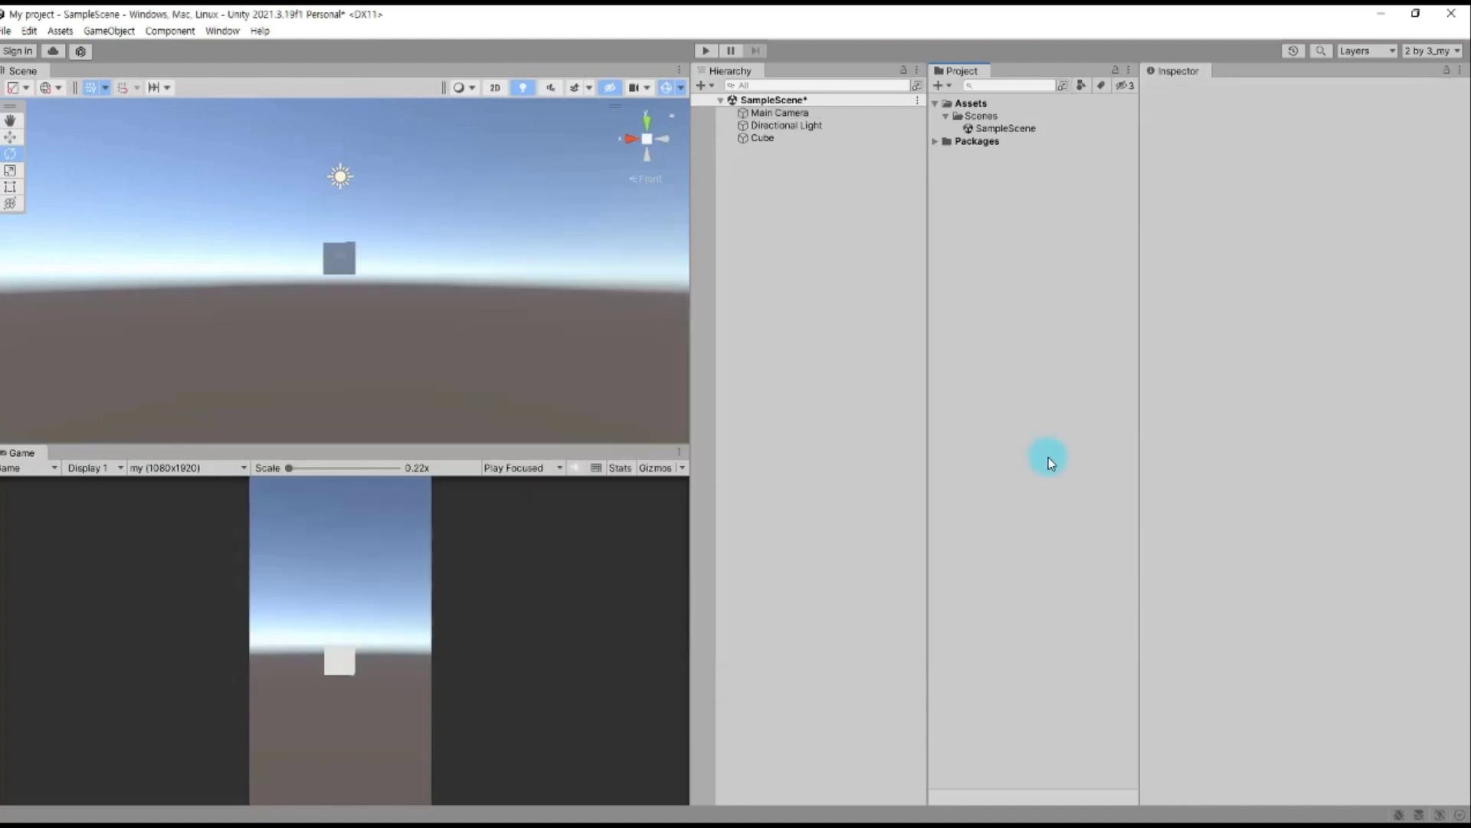
Select the Cube in the Hierarchy to show its Transform, Mesh and Box Collider components
left_click(1295, 404)
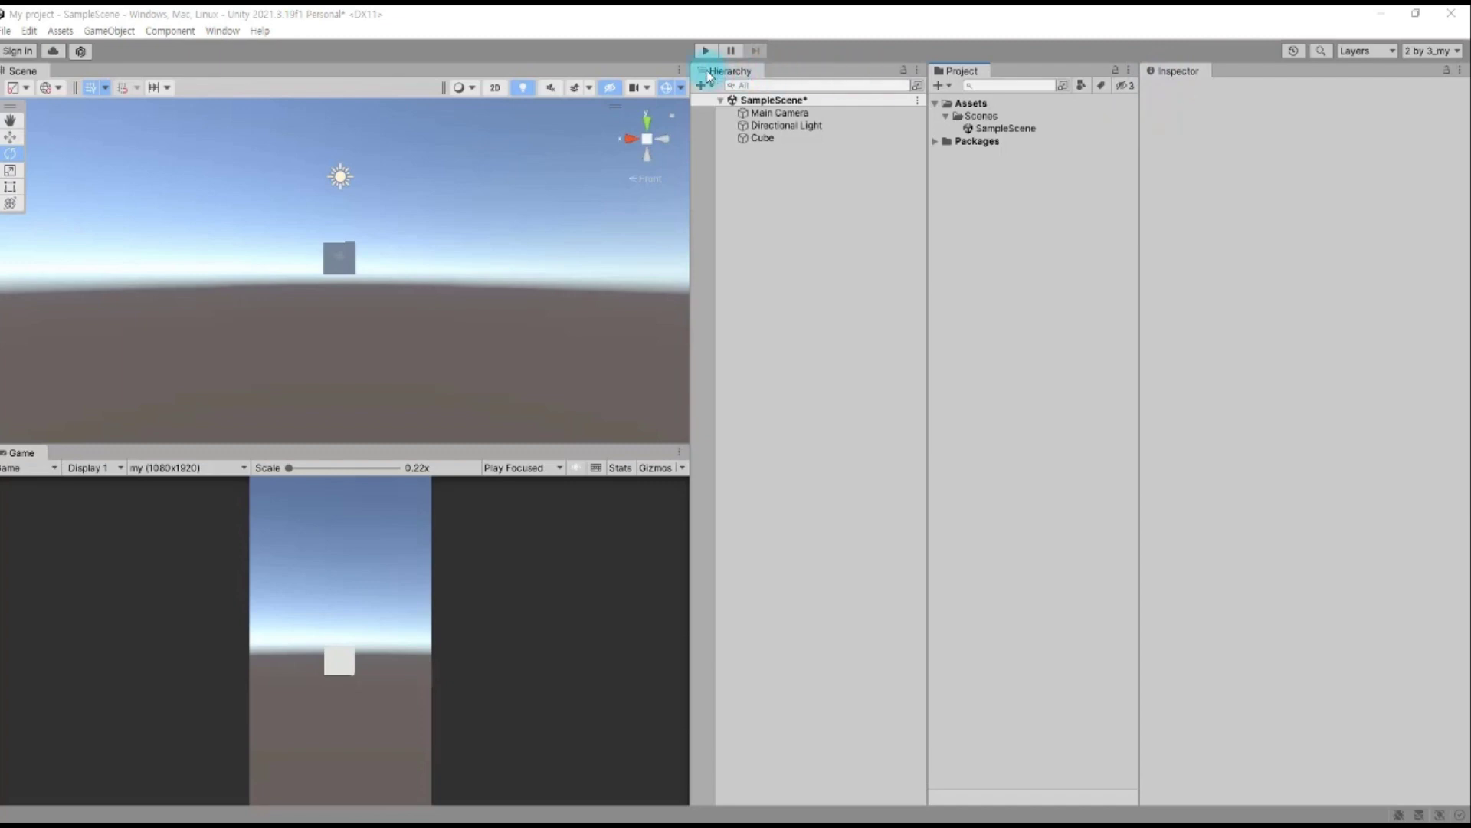
left_click(762, 139)
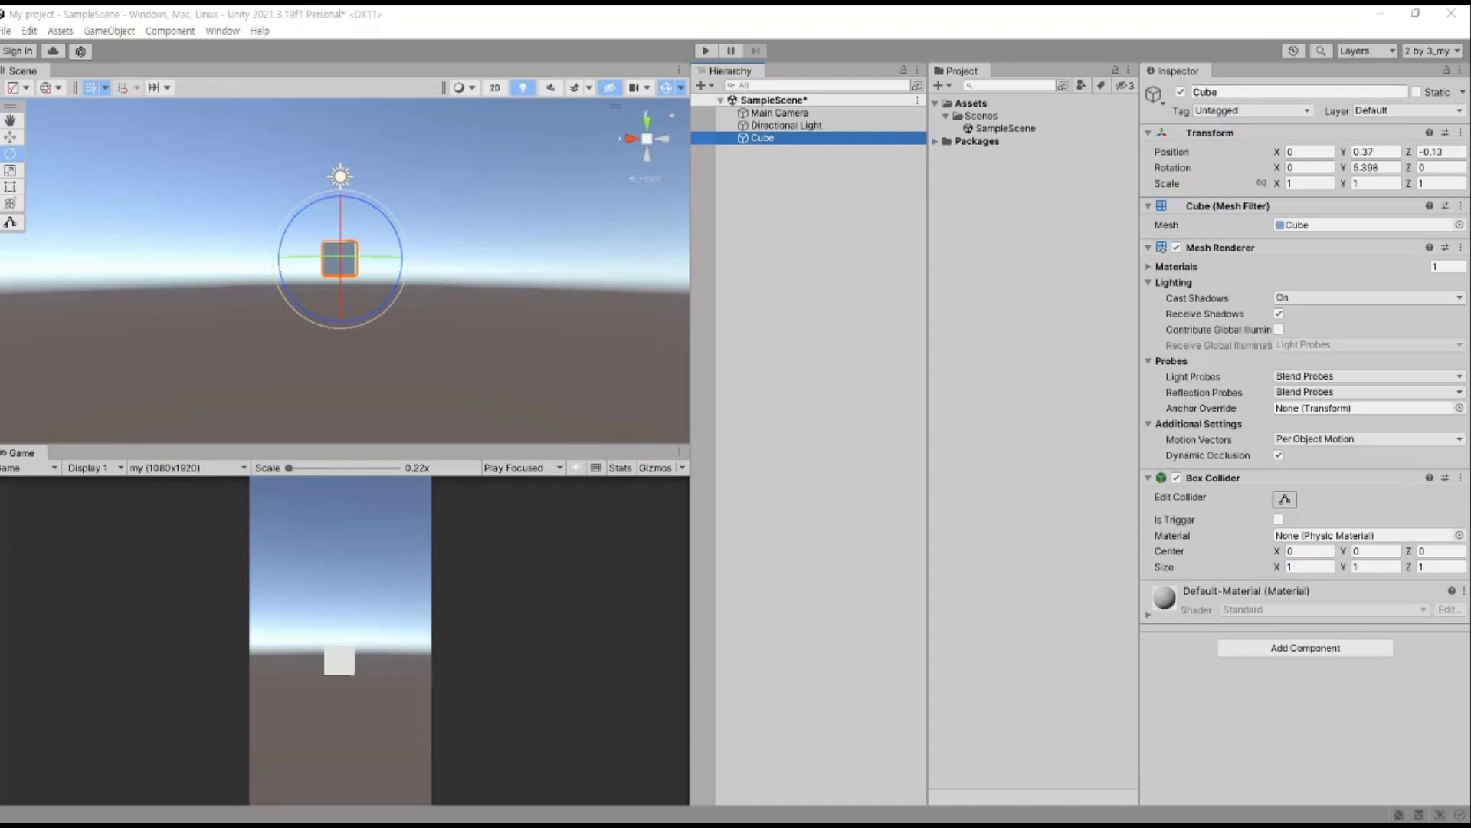
left_click(1226, 92)
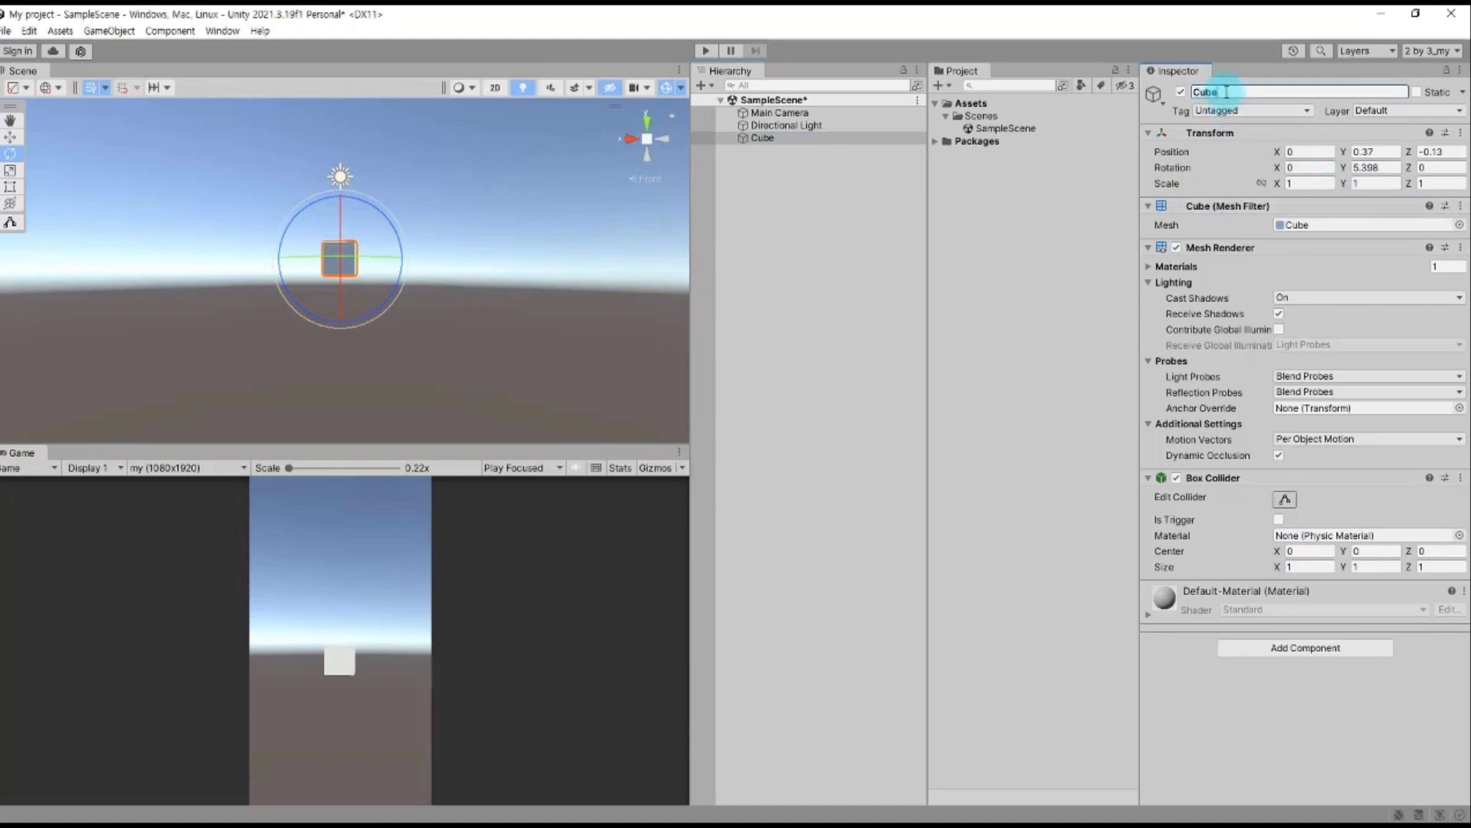
Rename the cube to Cube23, deactivate it, then reselect and reactivate it
type("23")
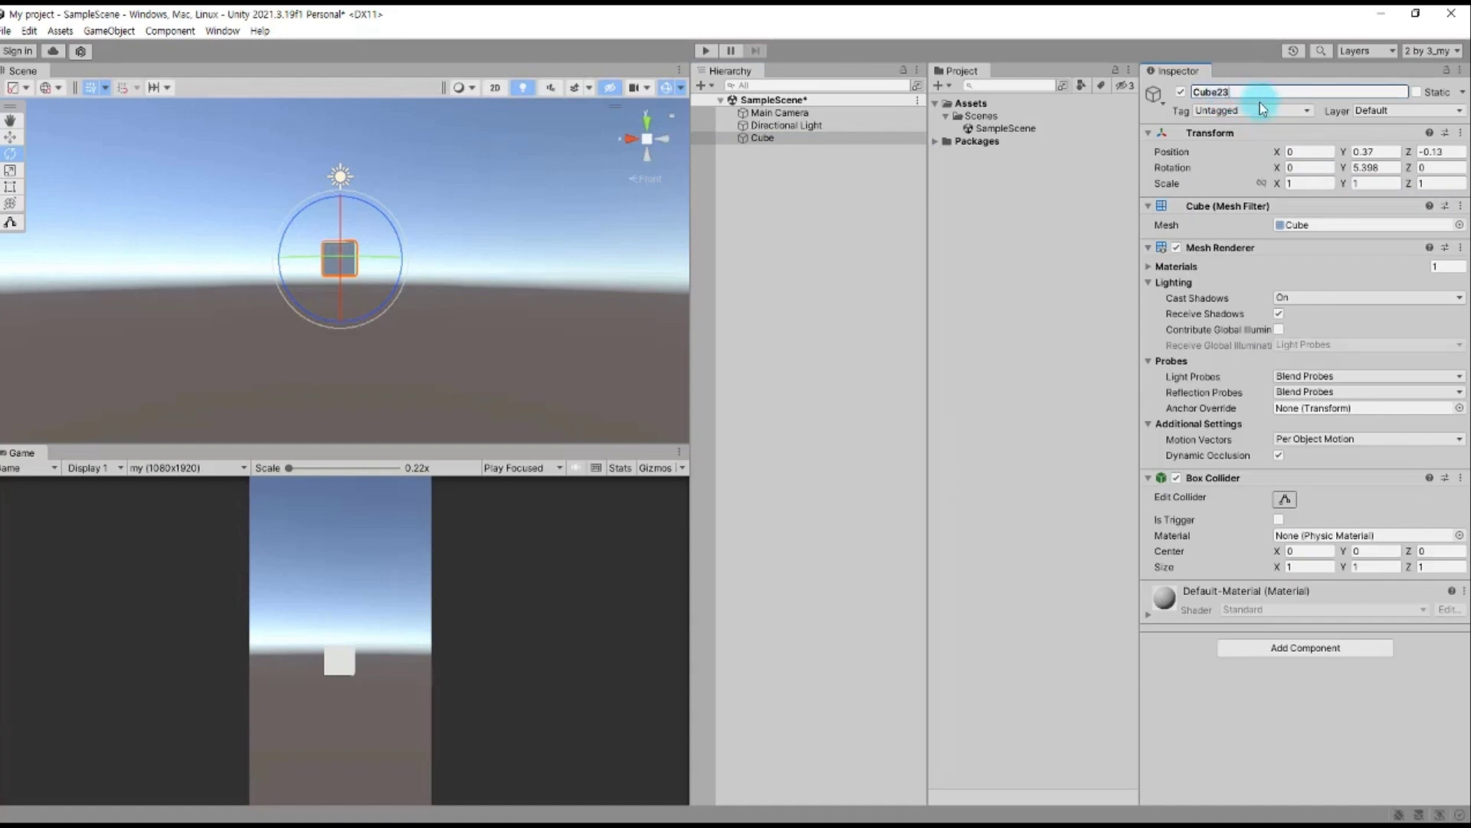
left_click(1180, 92)
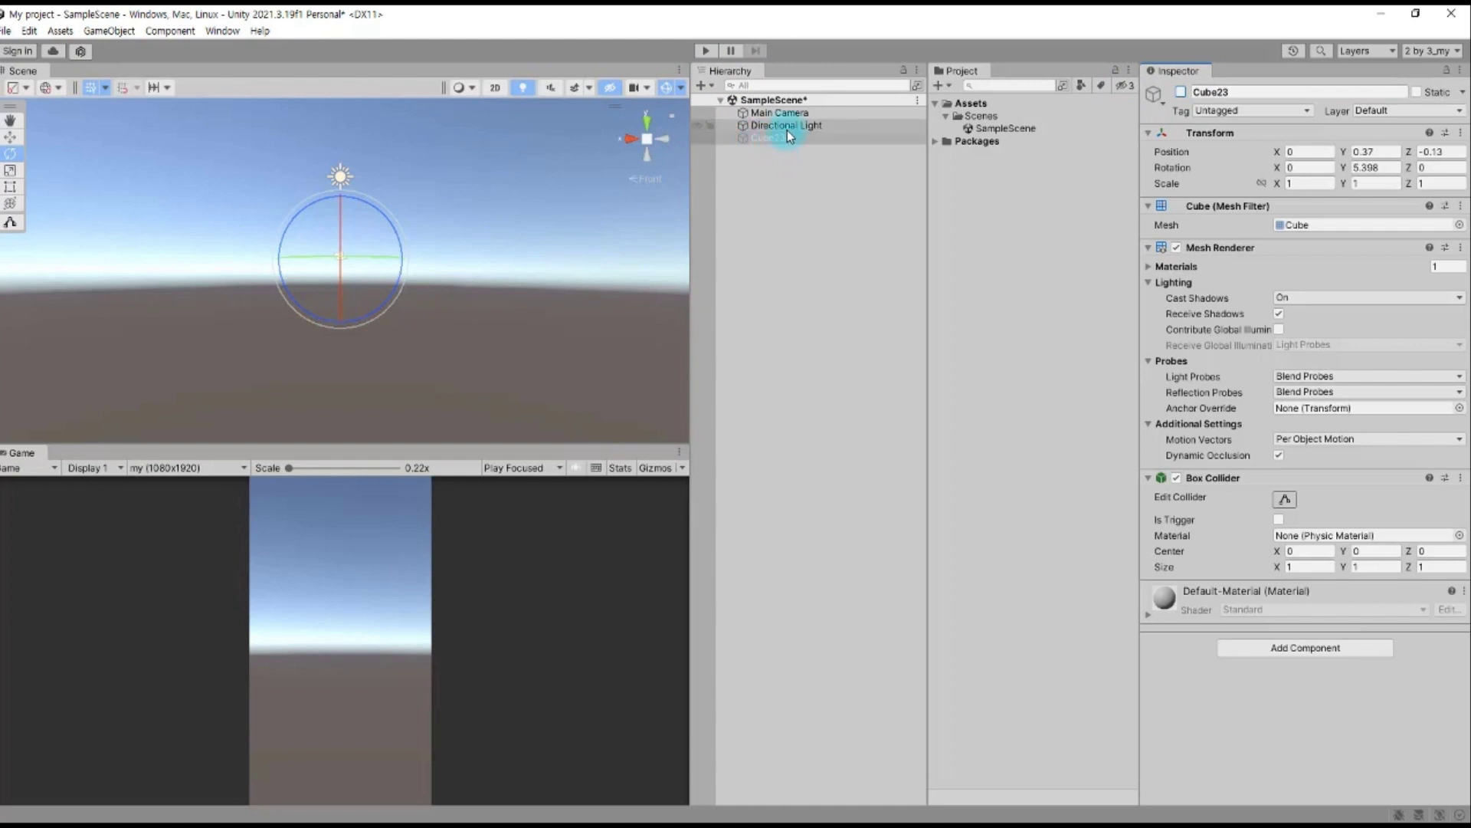
left_click(788, 127)
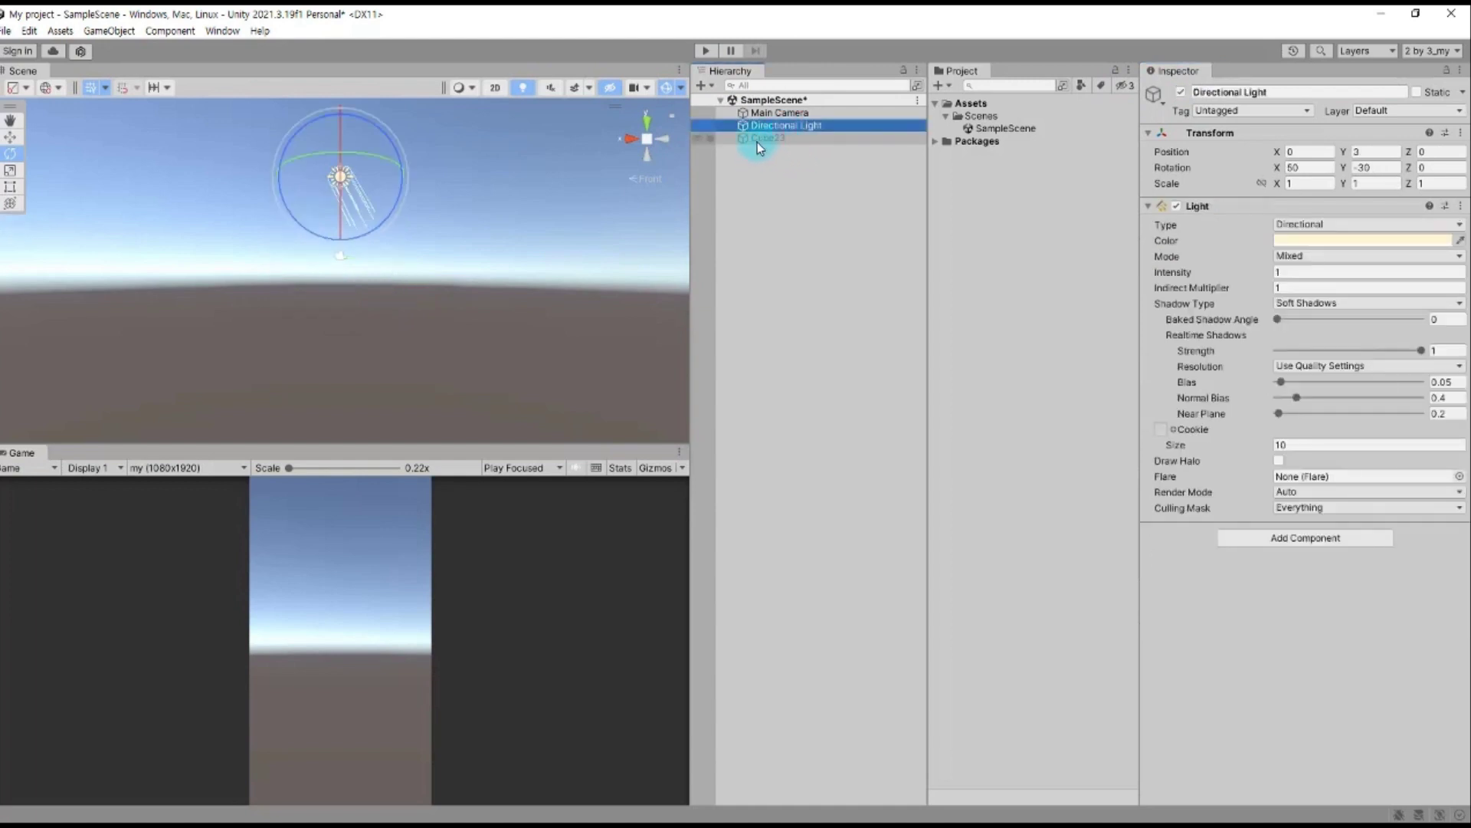
left_click(780, 139)
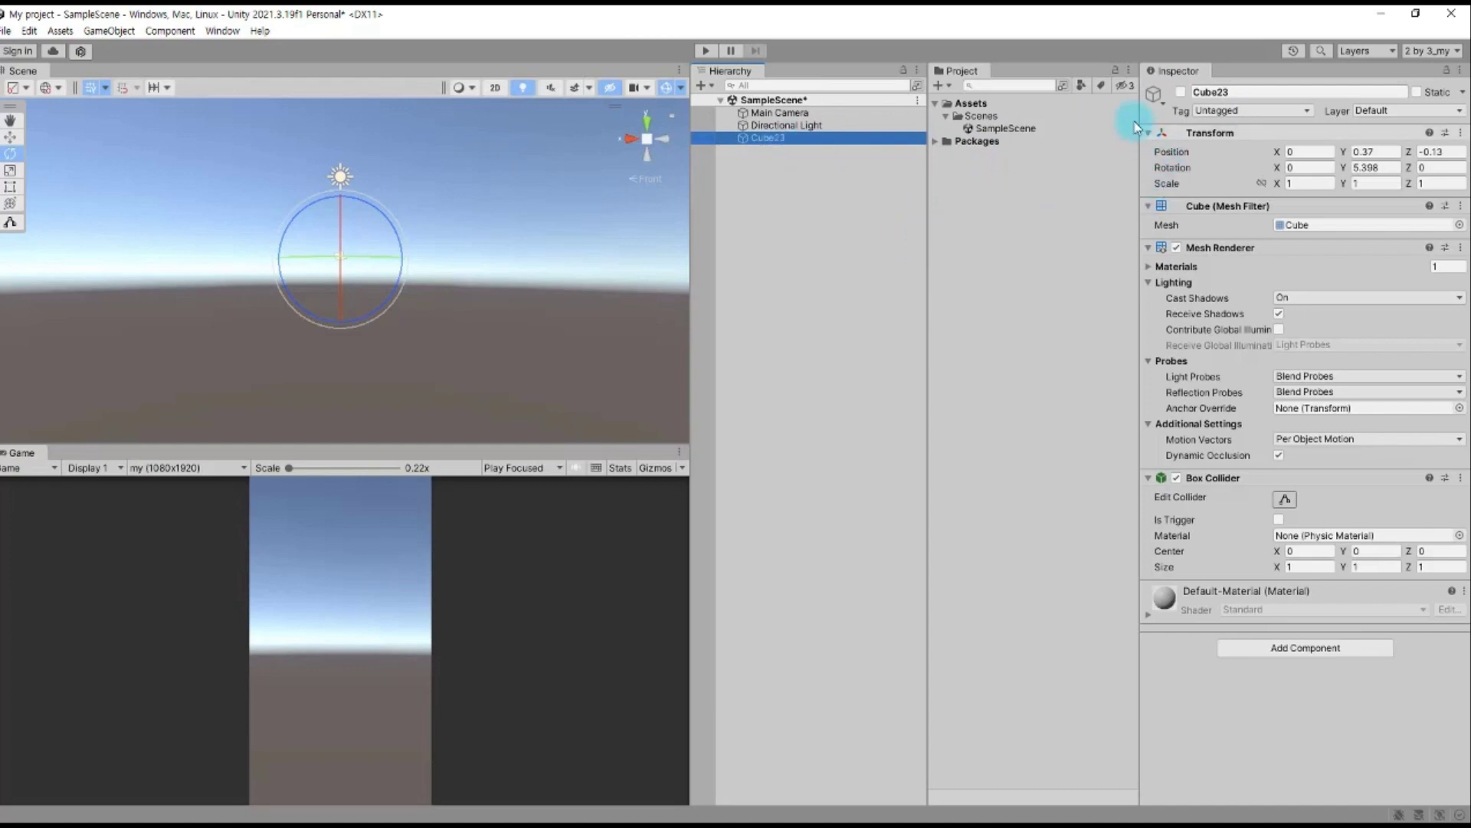
left_click(1181, 92)
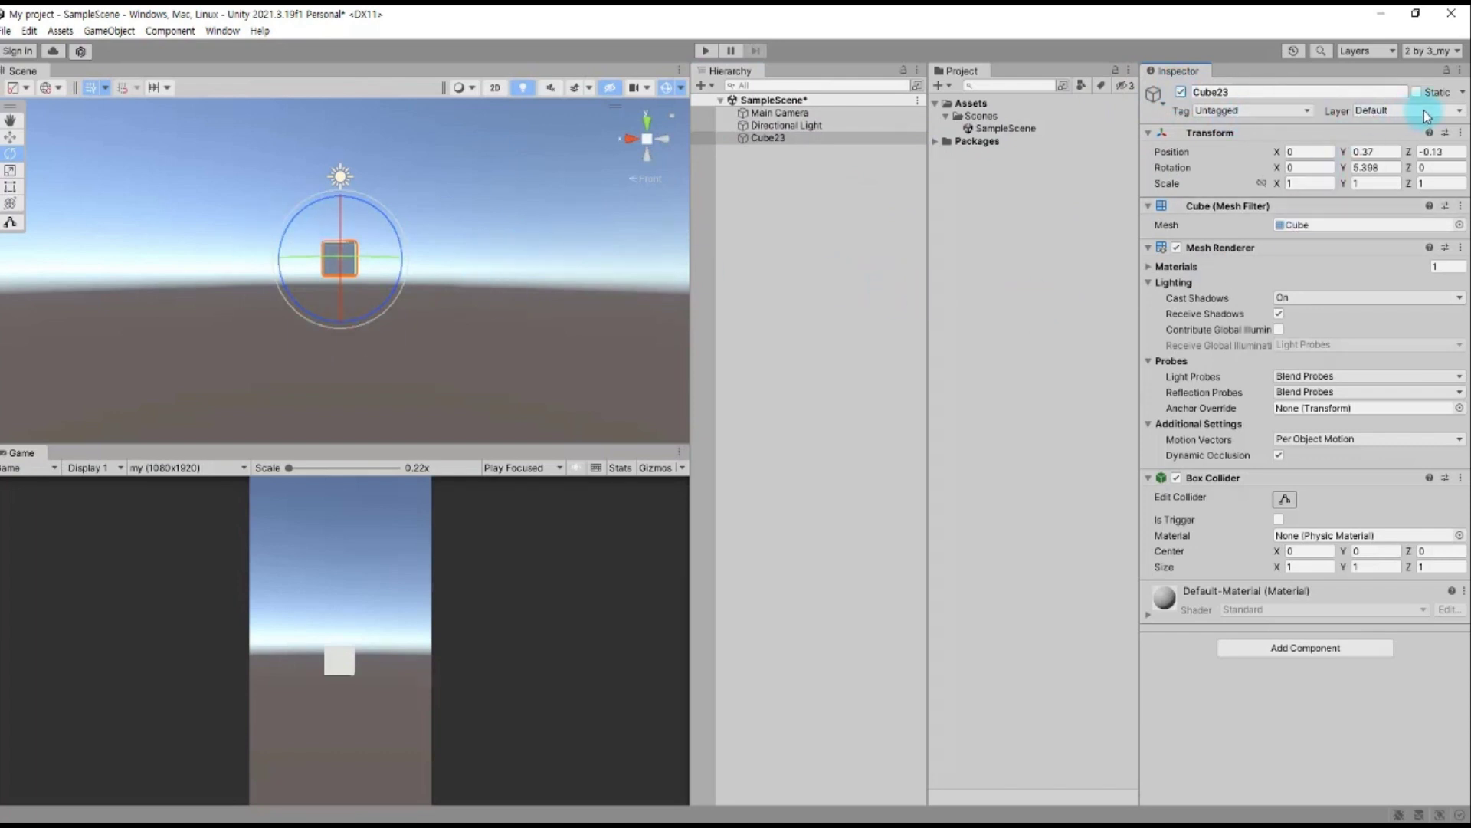
Toggle Cube23's Box Collider component off and back on
left_click(1290, 152)
left_click(1178, 479)
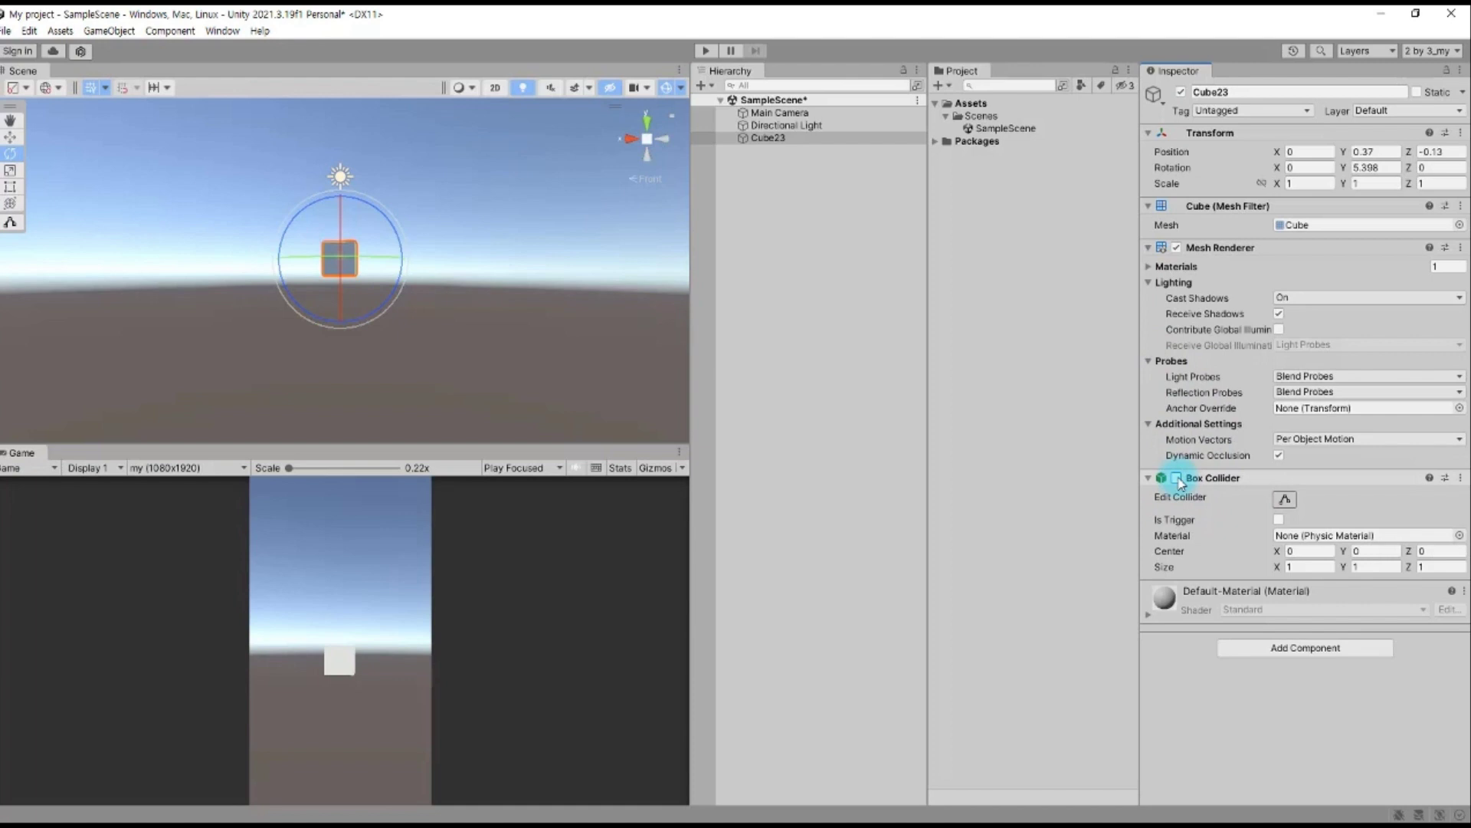
left_click(1178, 479)
In Edit Collider mode, drag the collider's front face until Size Z is about 0.38
left_click(1285, 498)
scroll(351, 305, "up", 2)
scroll(332, 352, "up", 2)
scroll(323, 362, "up", 2)
scroll(325, 361, "up", 3)
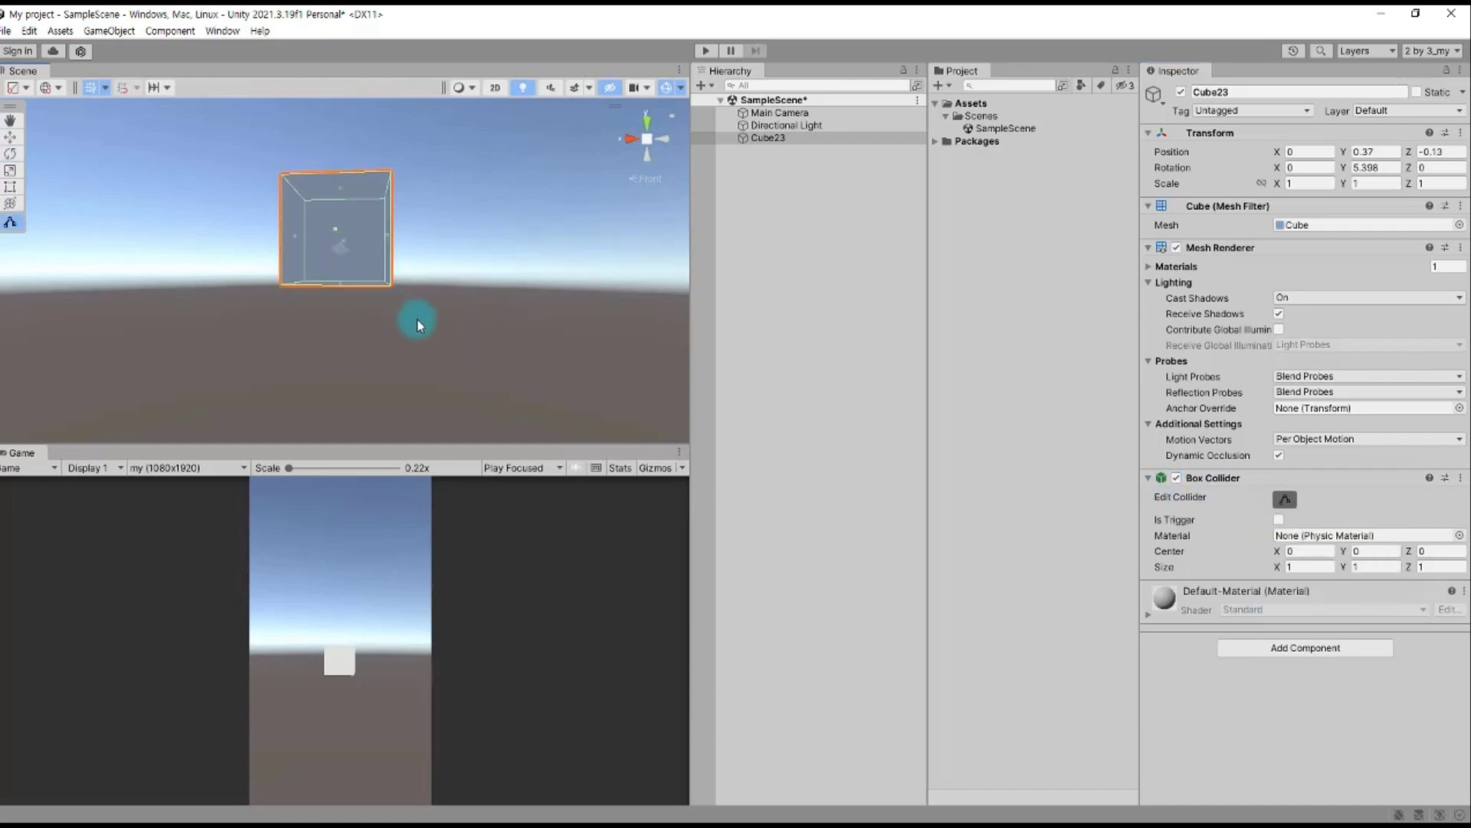
left_click(475, 373)
left_click(342, 224)
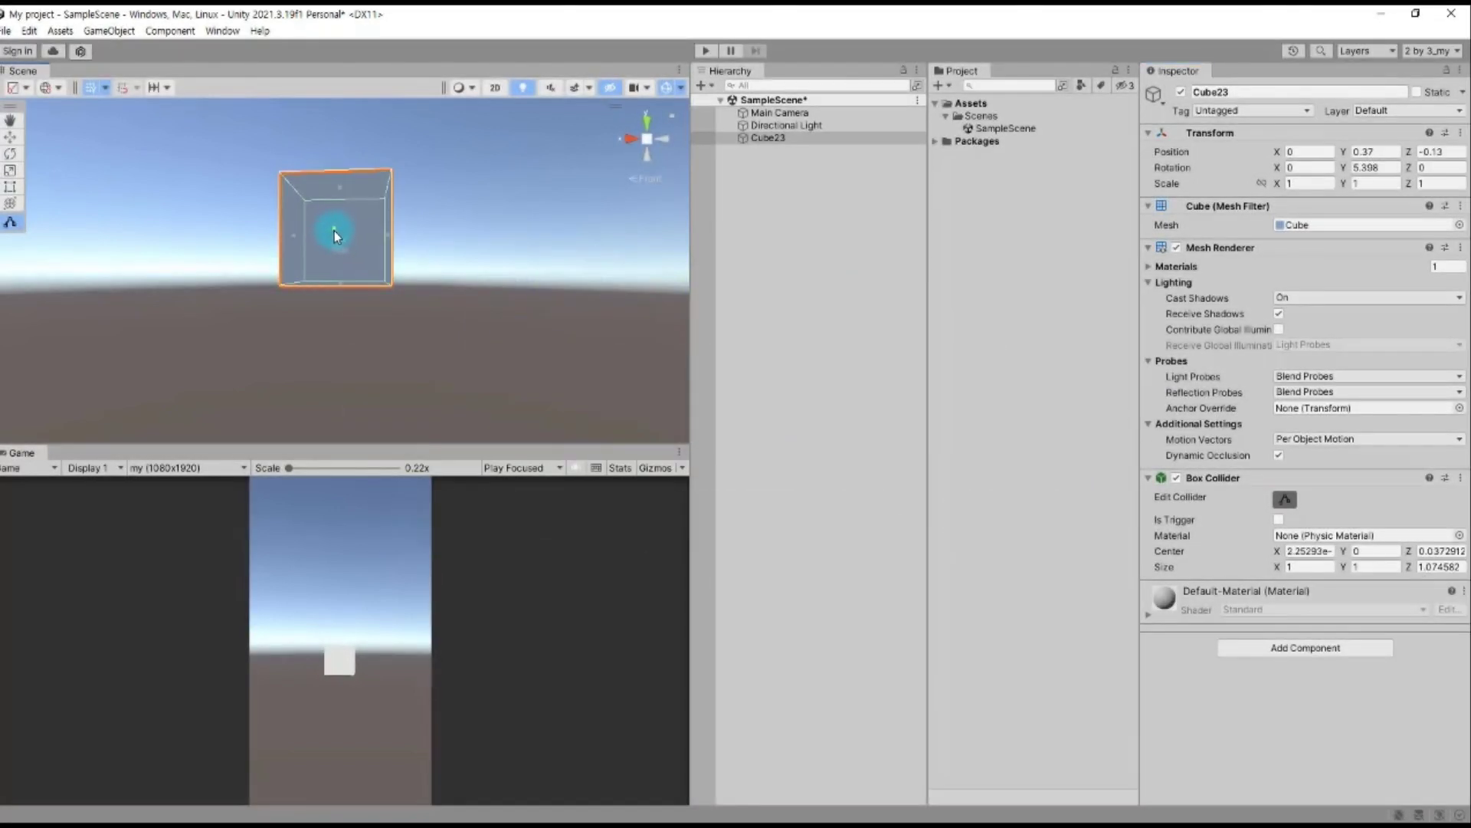
left_click_drag(334, 232, 309, 219)
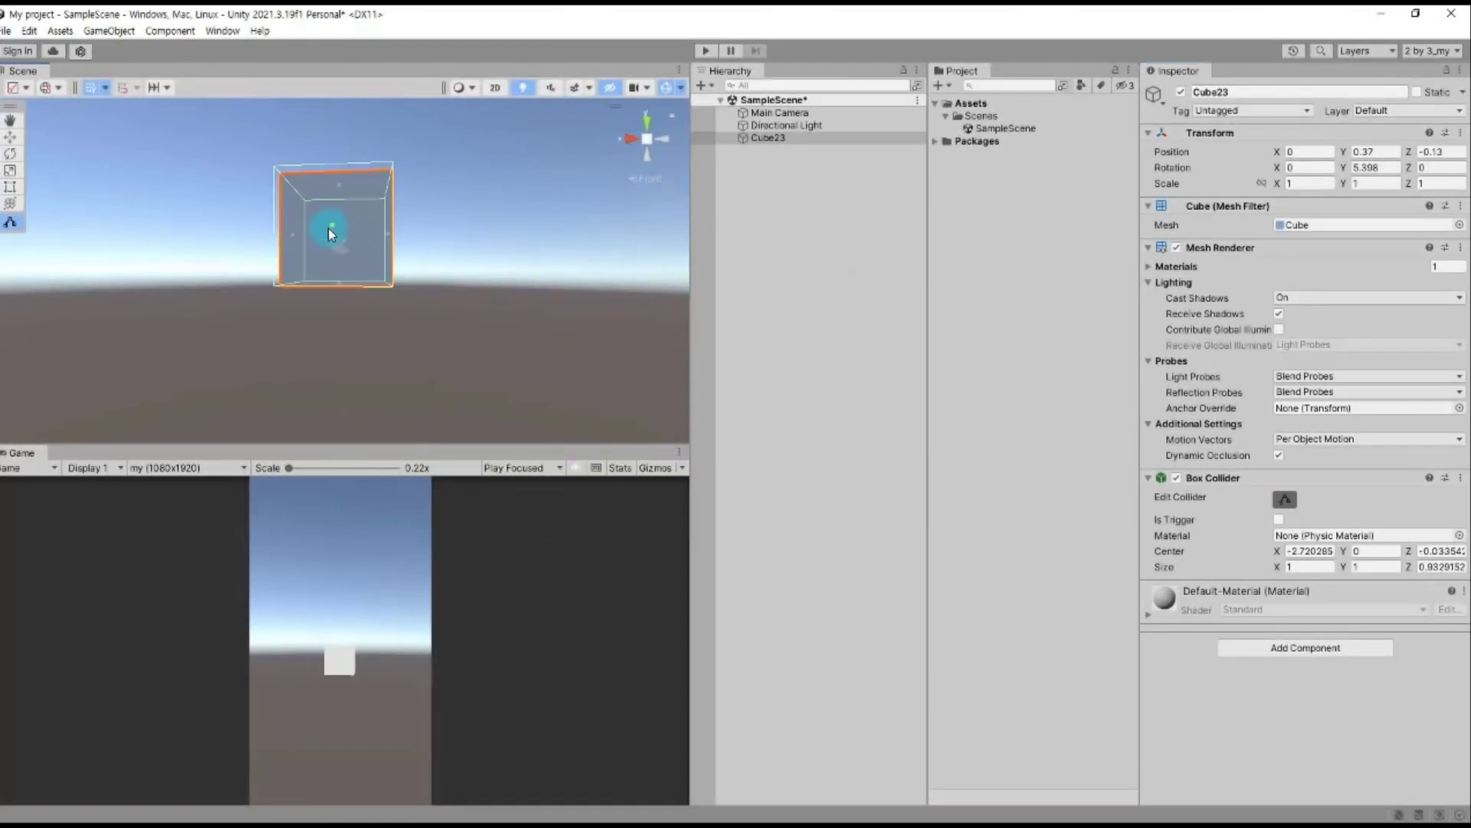
left_click_drag(319, 224, 324, 224)
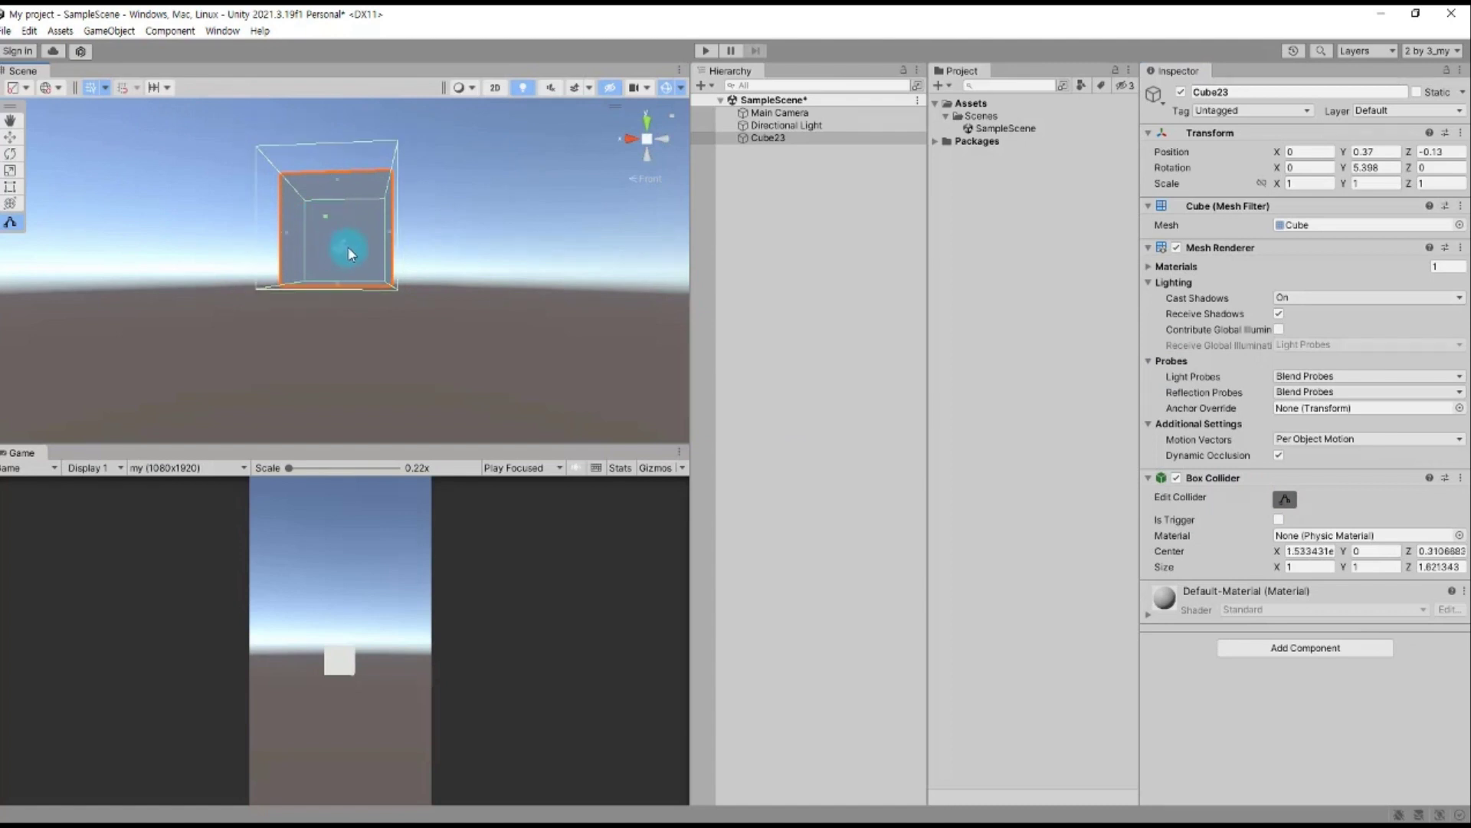
left_click_drag(326, 219, 351, 231)
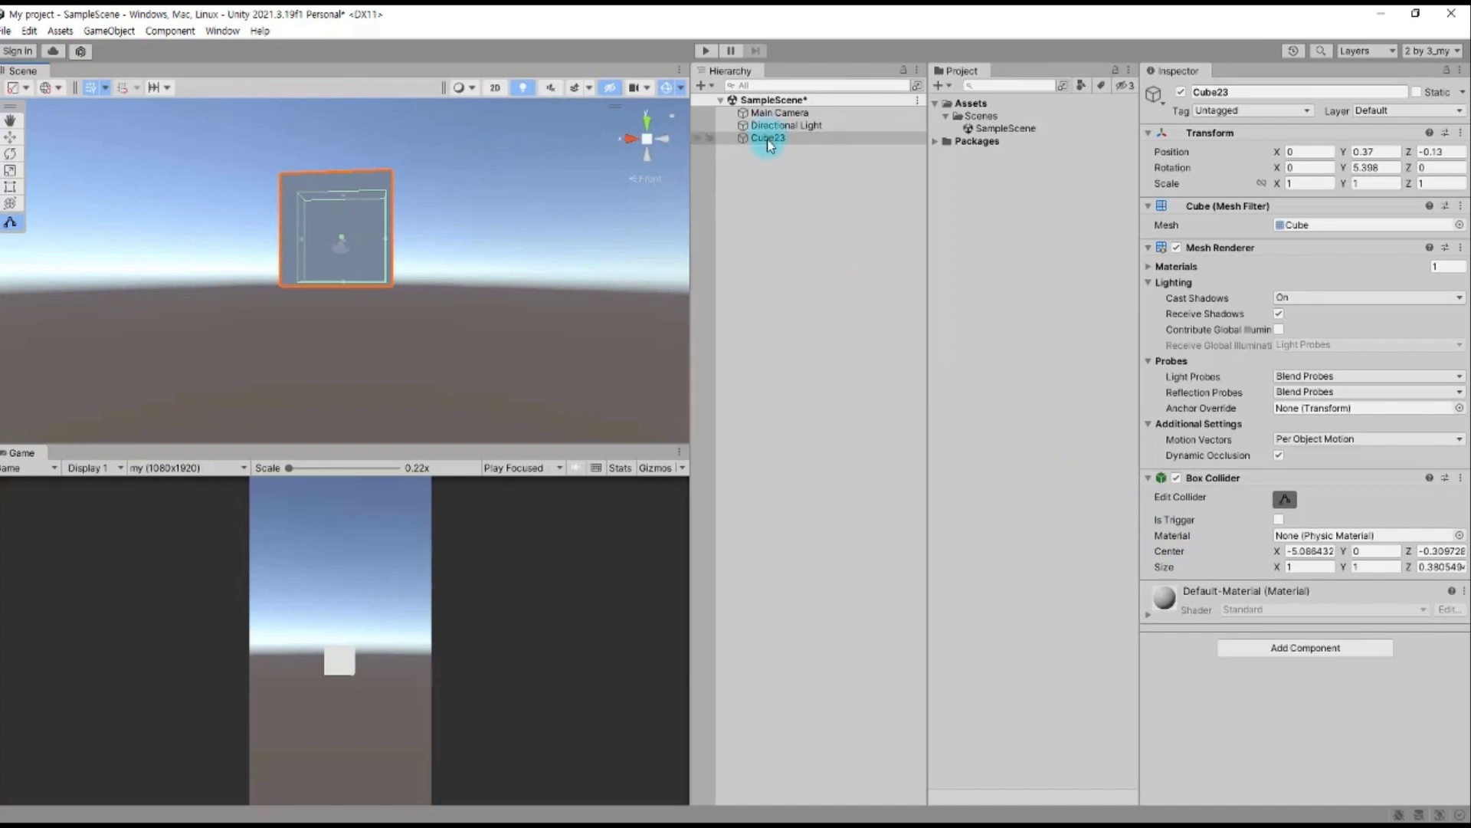
left_click(789, 115)
Check the Directional Light, then reselect Cube23
left_click(788, 125)
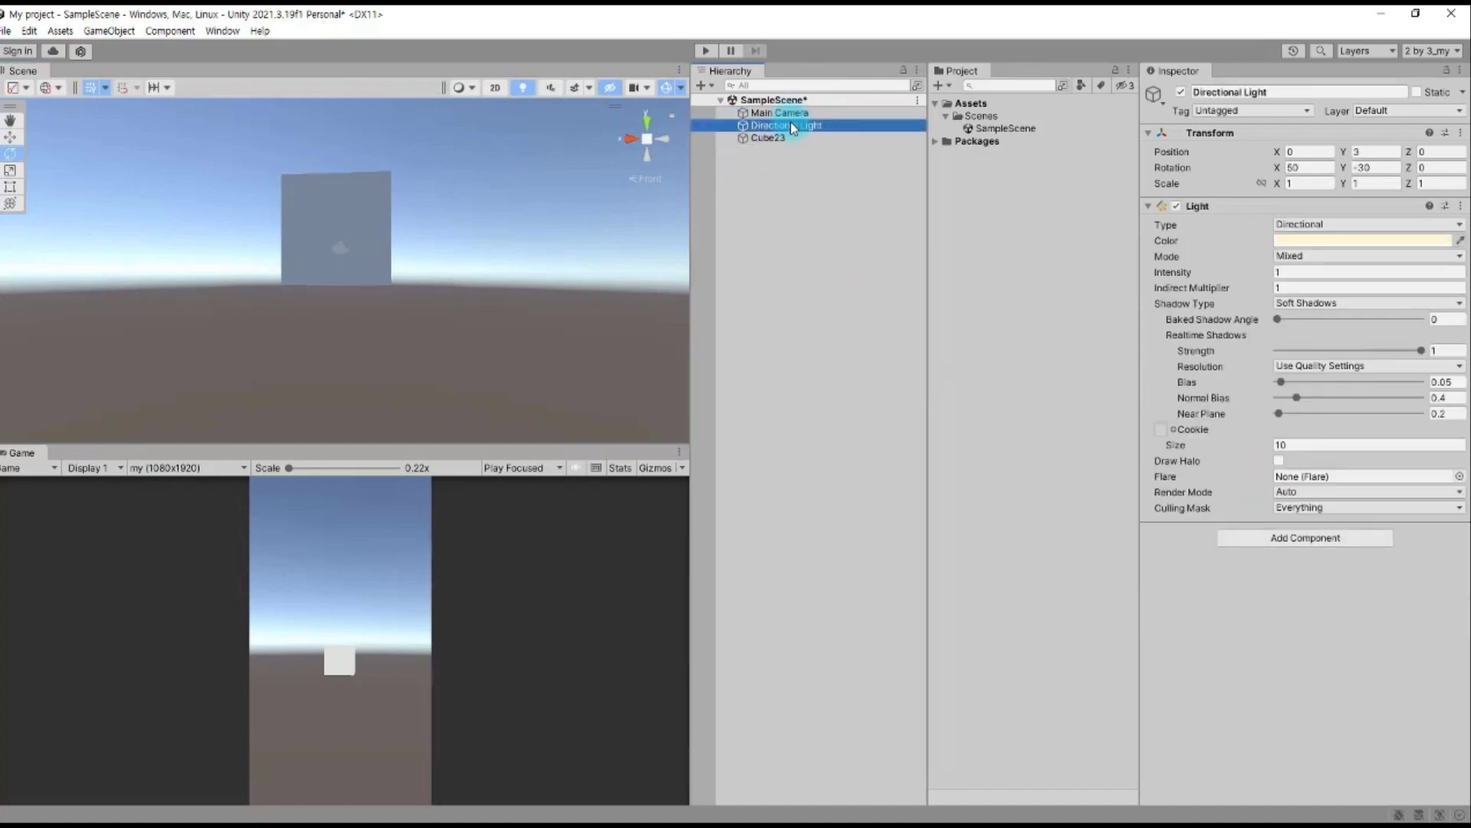
left_click(773, 141)
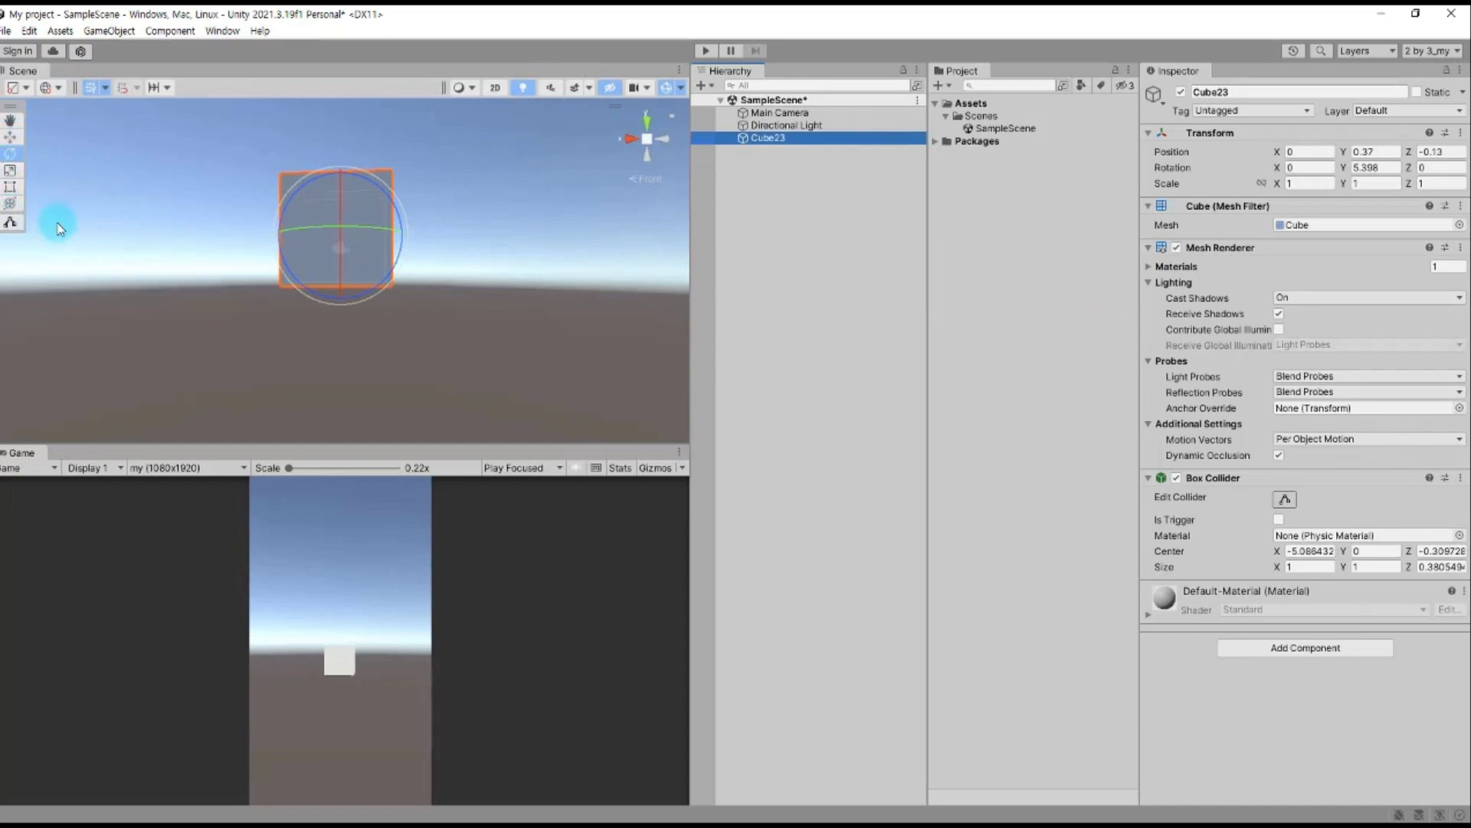
Pan the Scene view so the cube sits lower right above the grid floor
left_click(17, 121)
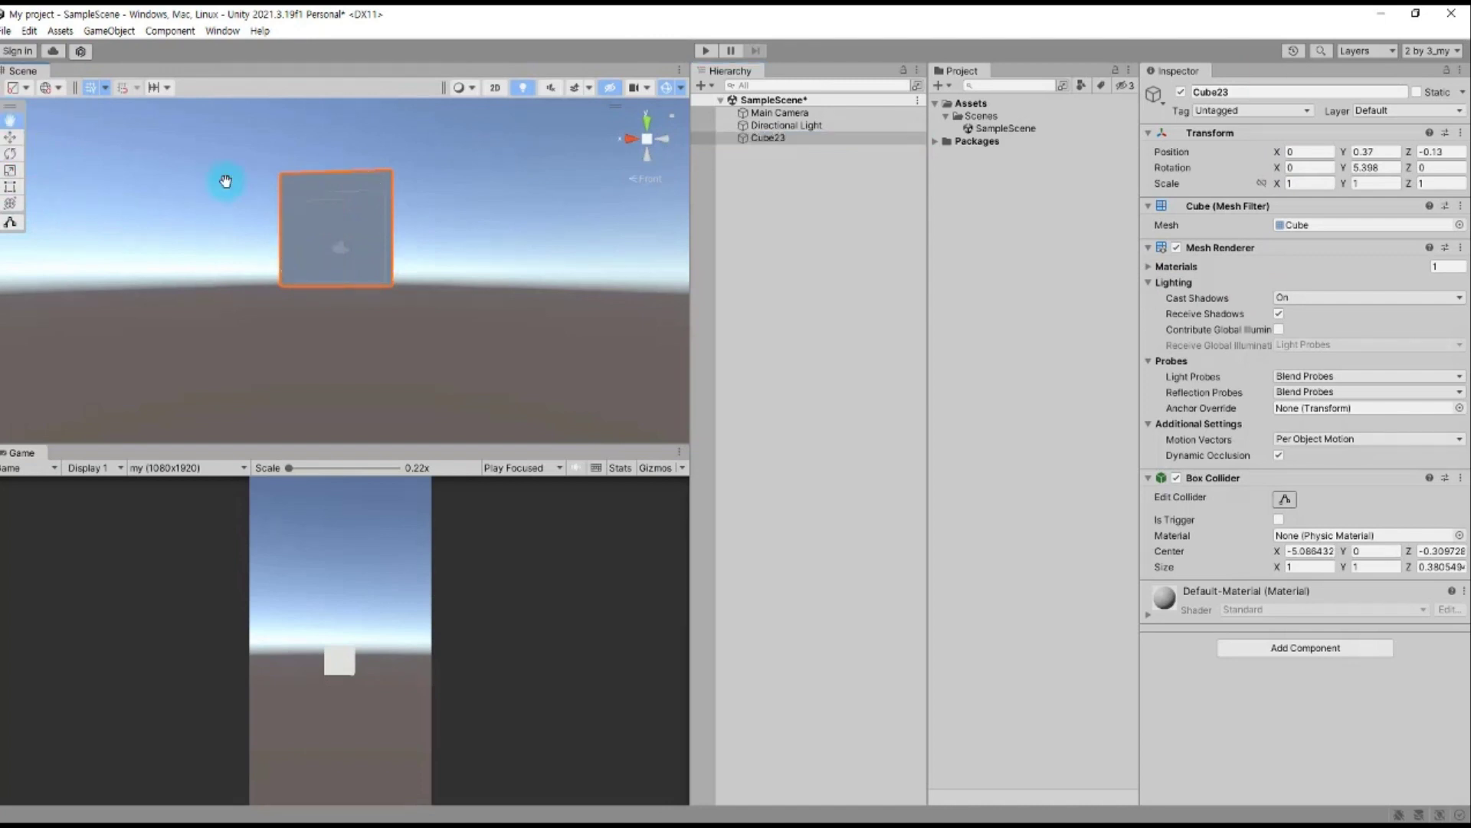
mouse_move(216, 160)
left_mouse_down()
mouse_move(191, 227)
mouse_move(273, 246)
mouse_move(168, 216)
mouse_move(352, 226)
mouse_move(217, 224)
left_mouse_up()
mouse_move(548, 256)
left_mouse_down()
mouse_move(411, 269)
mouse_move(598, 269)
mouse_move(508, 319)
mouse_move(446, 221)
mouse_move(623, 243)
mouse_move(371, 253)
mouse_move(514, 328)
mouse_move(536, 273)
mouse_move(526, 181)
mouse_move(561, 296)
mouse_move(525, 181)
mouse_move(493, 229)
mouse_move(541, 365)
mouse_move(397, 355)
mouse_move(506, 358)
mouse_move(495, 237)
mouse_move(552, 378)
mouse_move(506, 279)
mouse_move(490, 328)
mouse_move(499, 349)
mouse_move(503, 253)
mouse_move(526, 319)
left_mouse_up()
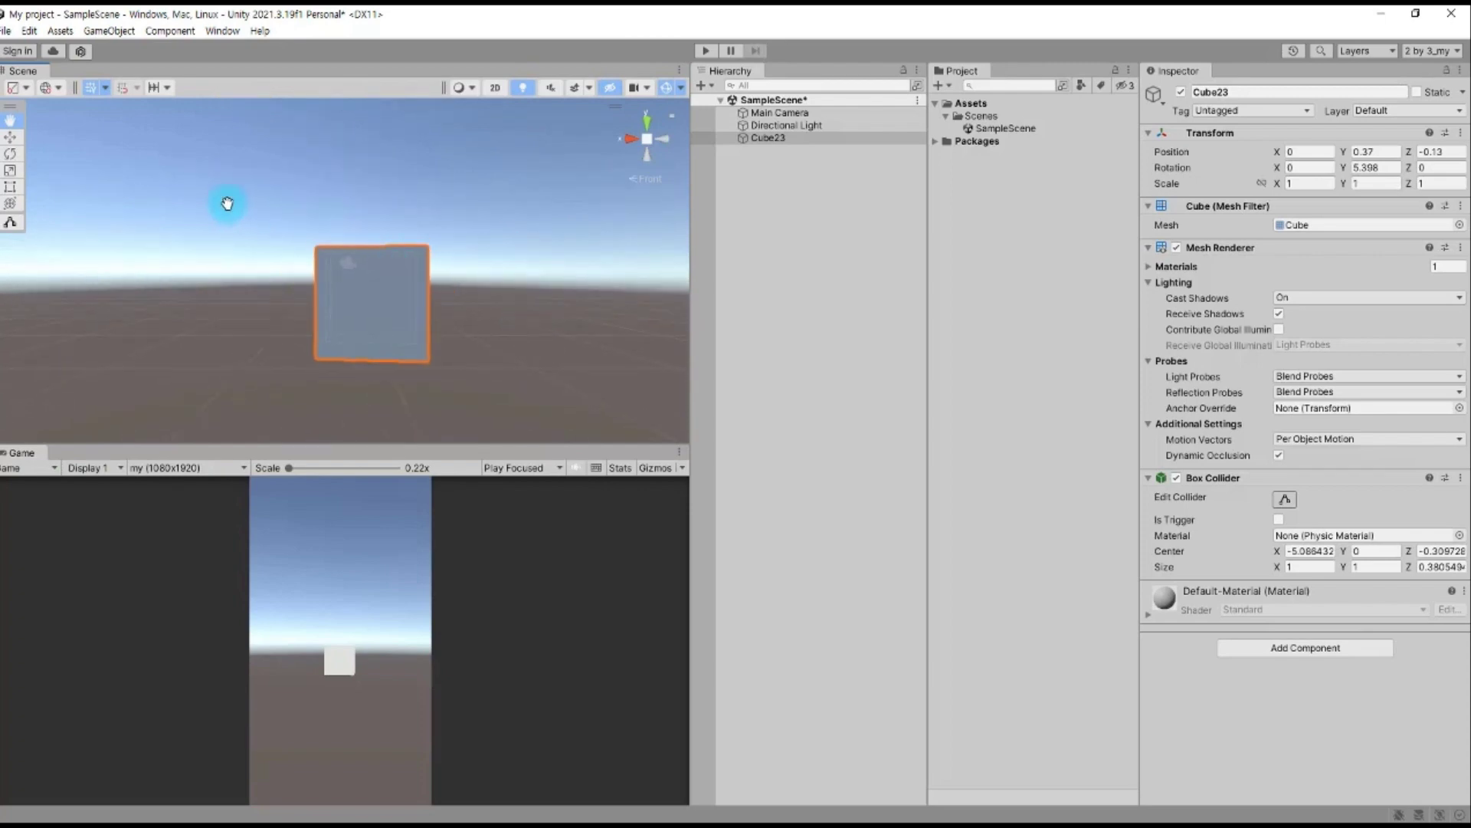
left_click(14, 137)
Drag Cube23 along its X and Y axes to X 0.446, Y 0.545, checking from the Back view
left_click(11, 138)
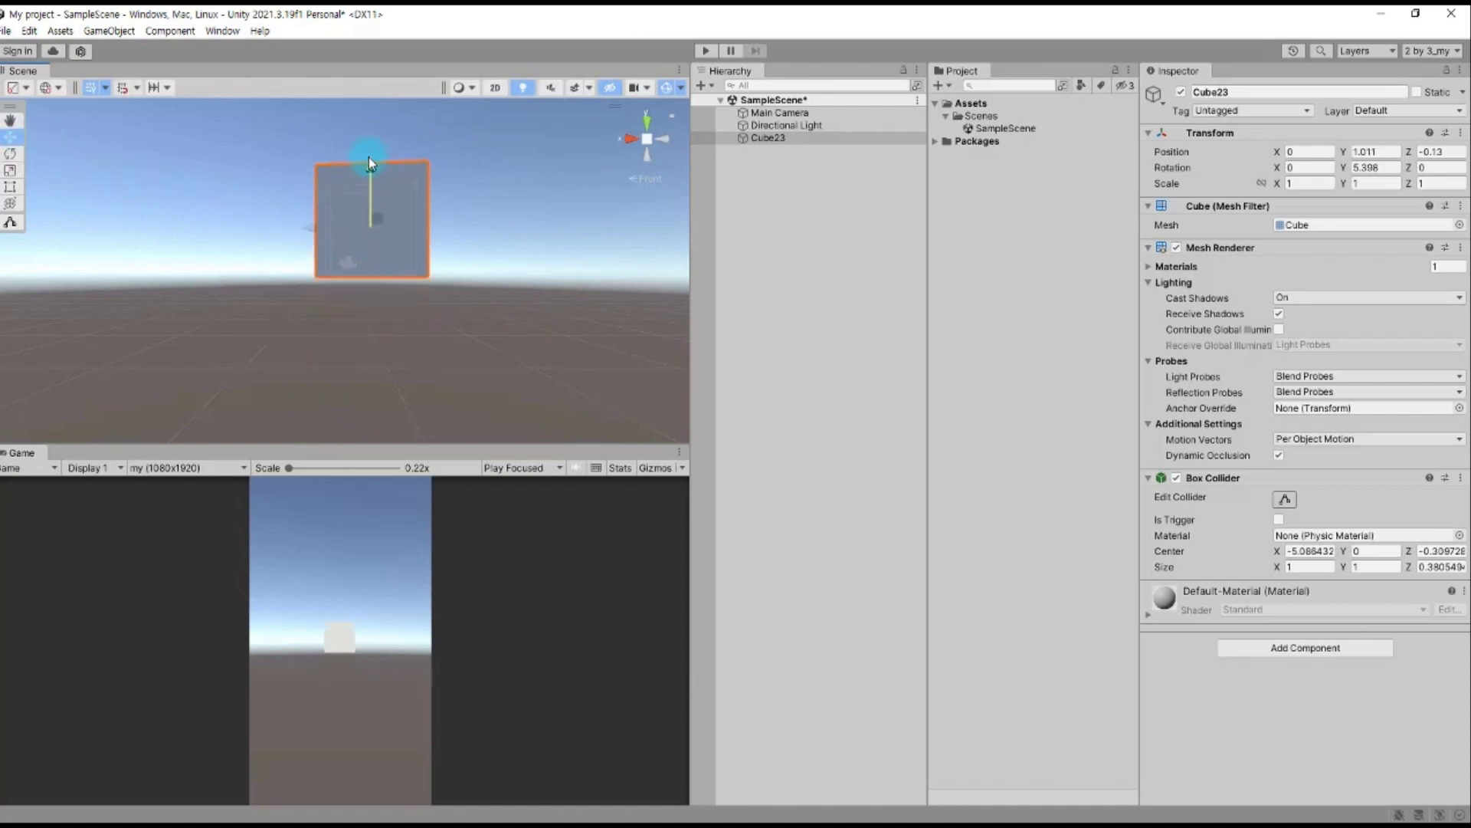
left_click_drag(374, 231, 371, 207)
left_click_drag(307, 275, 343, 309)
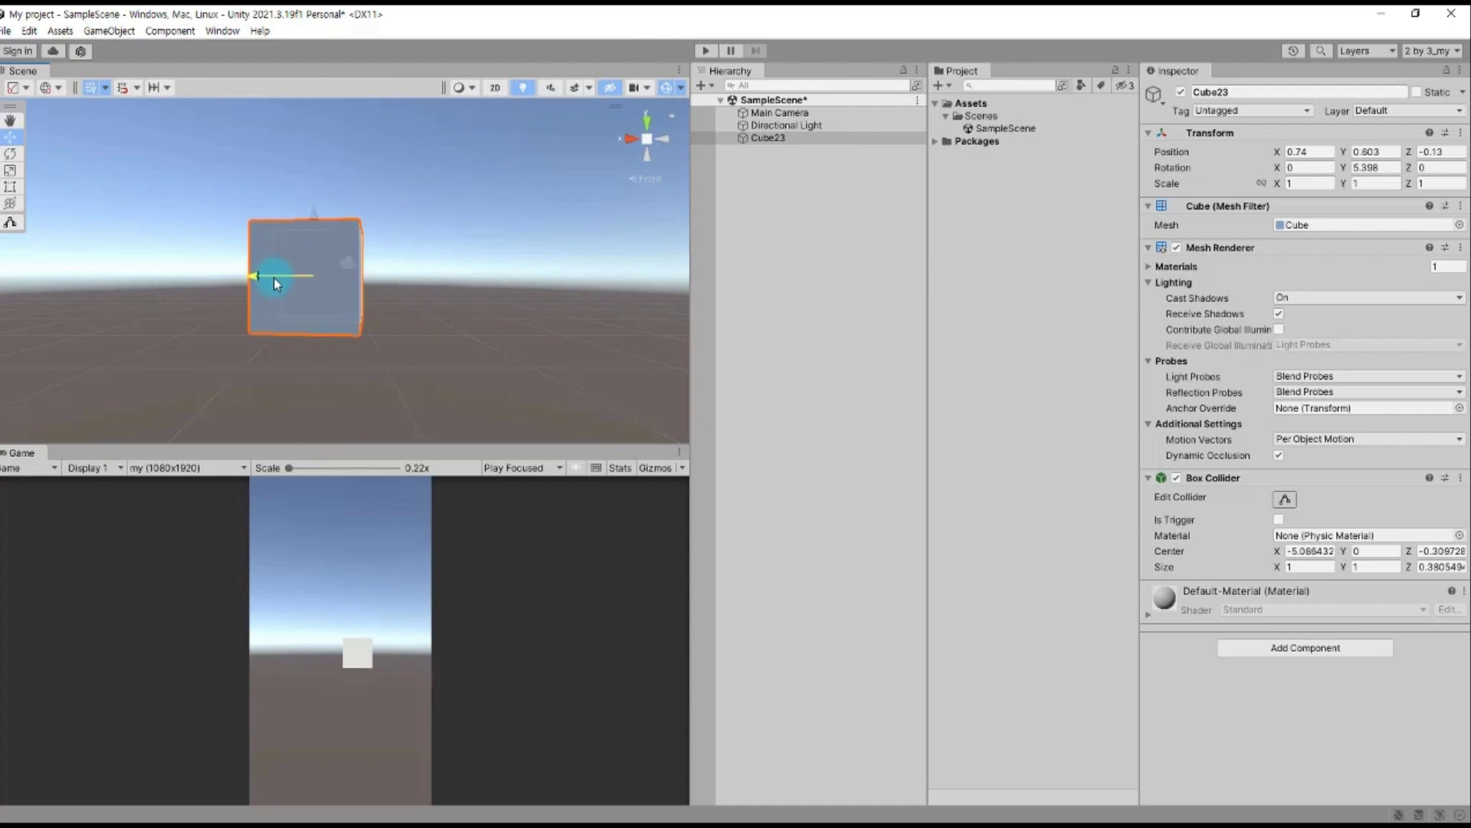
left_click_drag(343, 310, 302, 310)
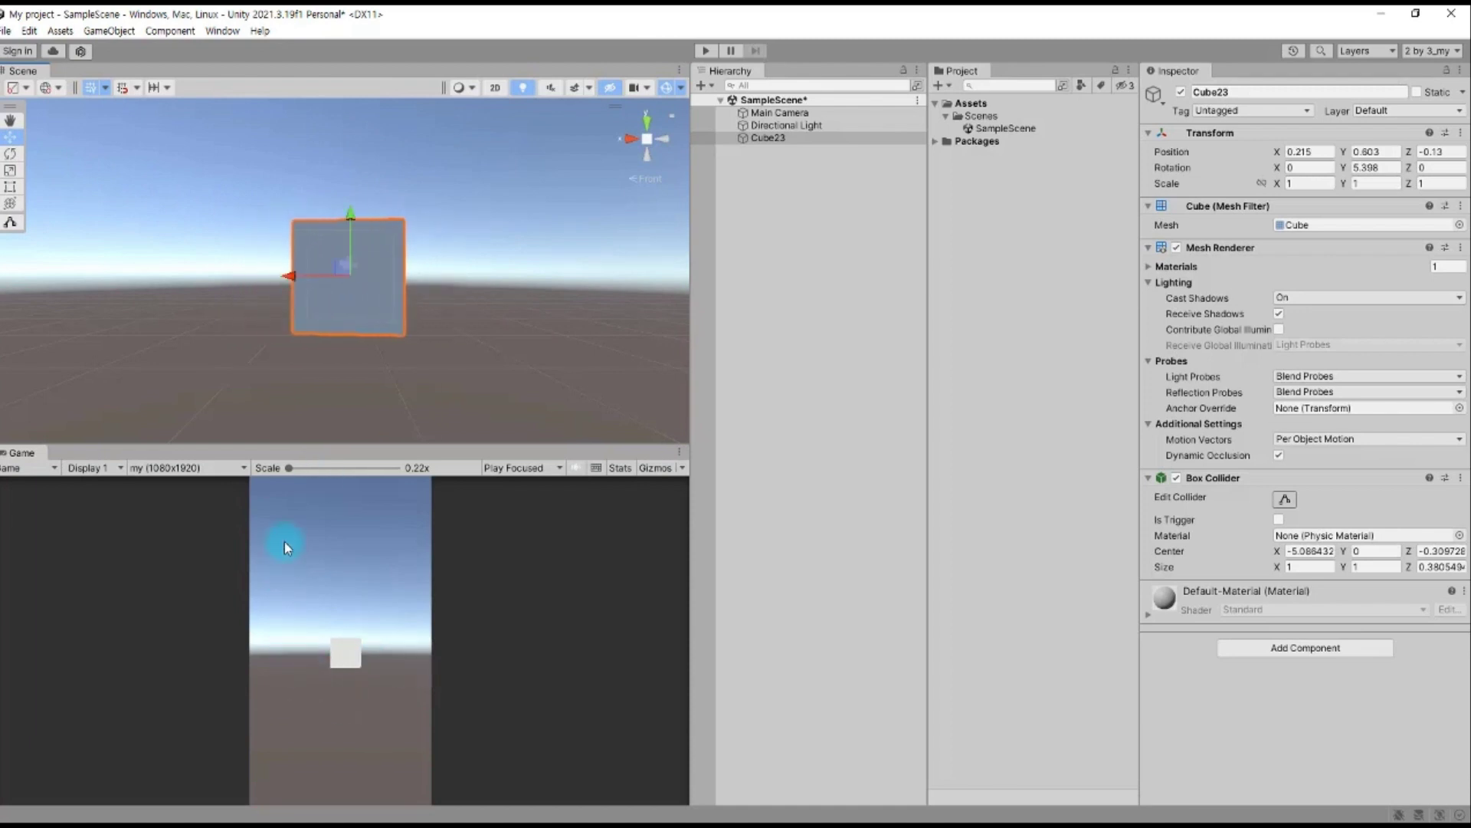
left_click_drag(294, 275, 307, 315)
left_click(673, 139)
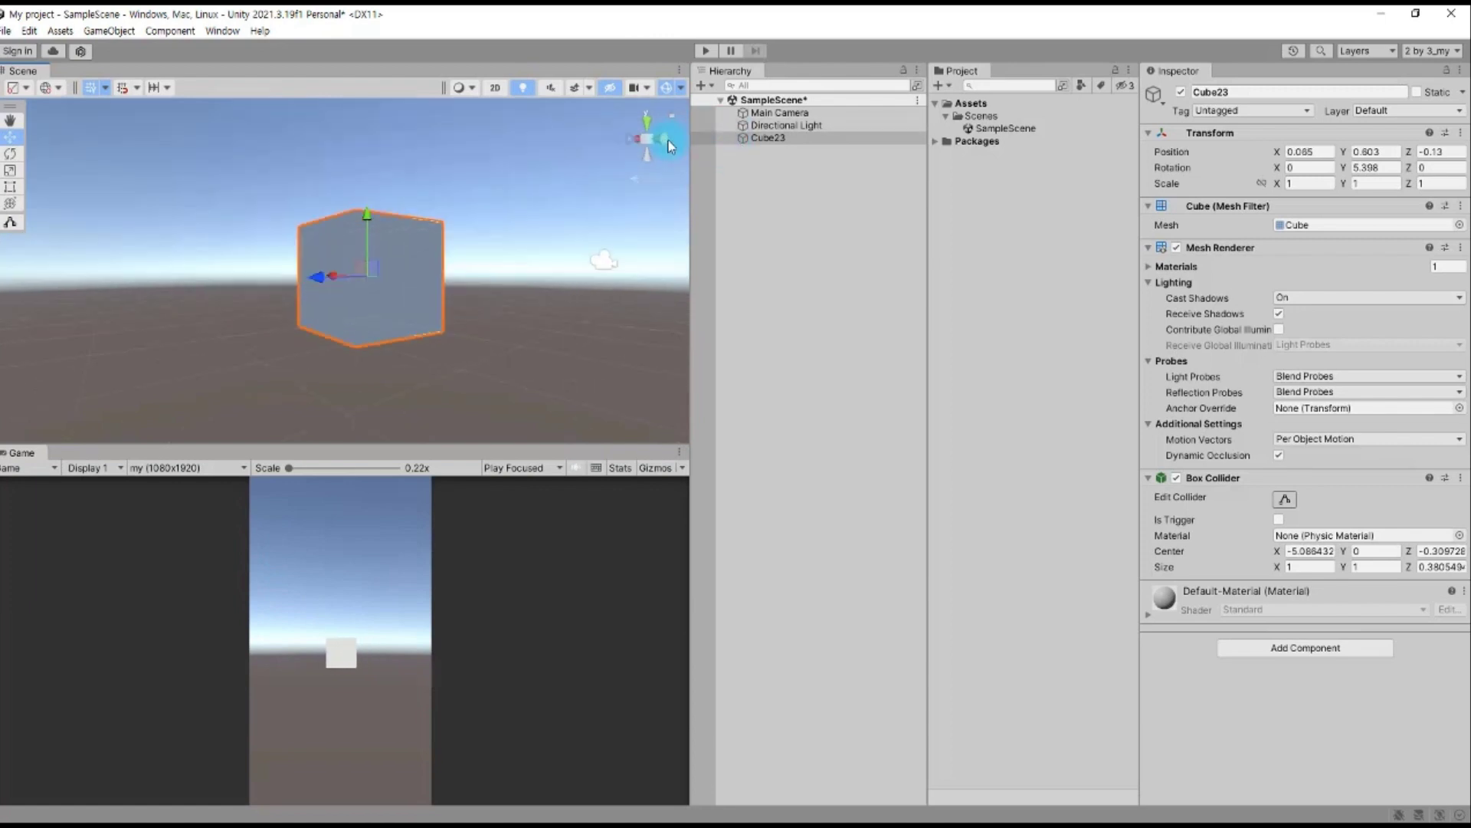
mouse_move(366, 273)
left_mouse_down()
mouse_move(484, 285)
mouse_move(356, 297)
left_mouse_up()
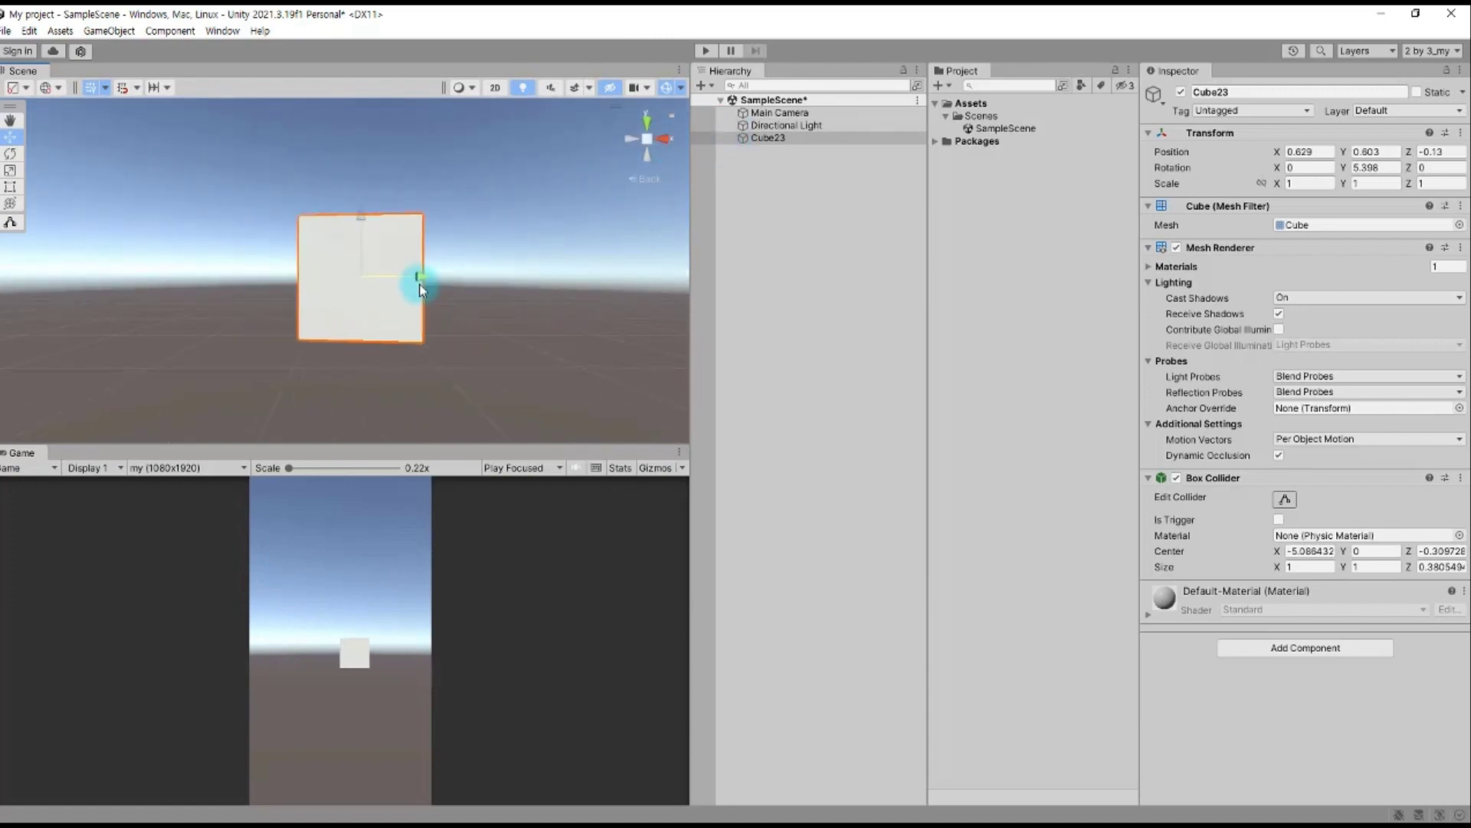
mouse_move(290, 218)
left_mouse_down()
mouse_move(298, 197)
mouse_move(294, 230)
left_mouse_up()
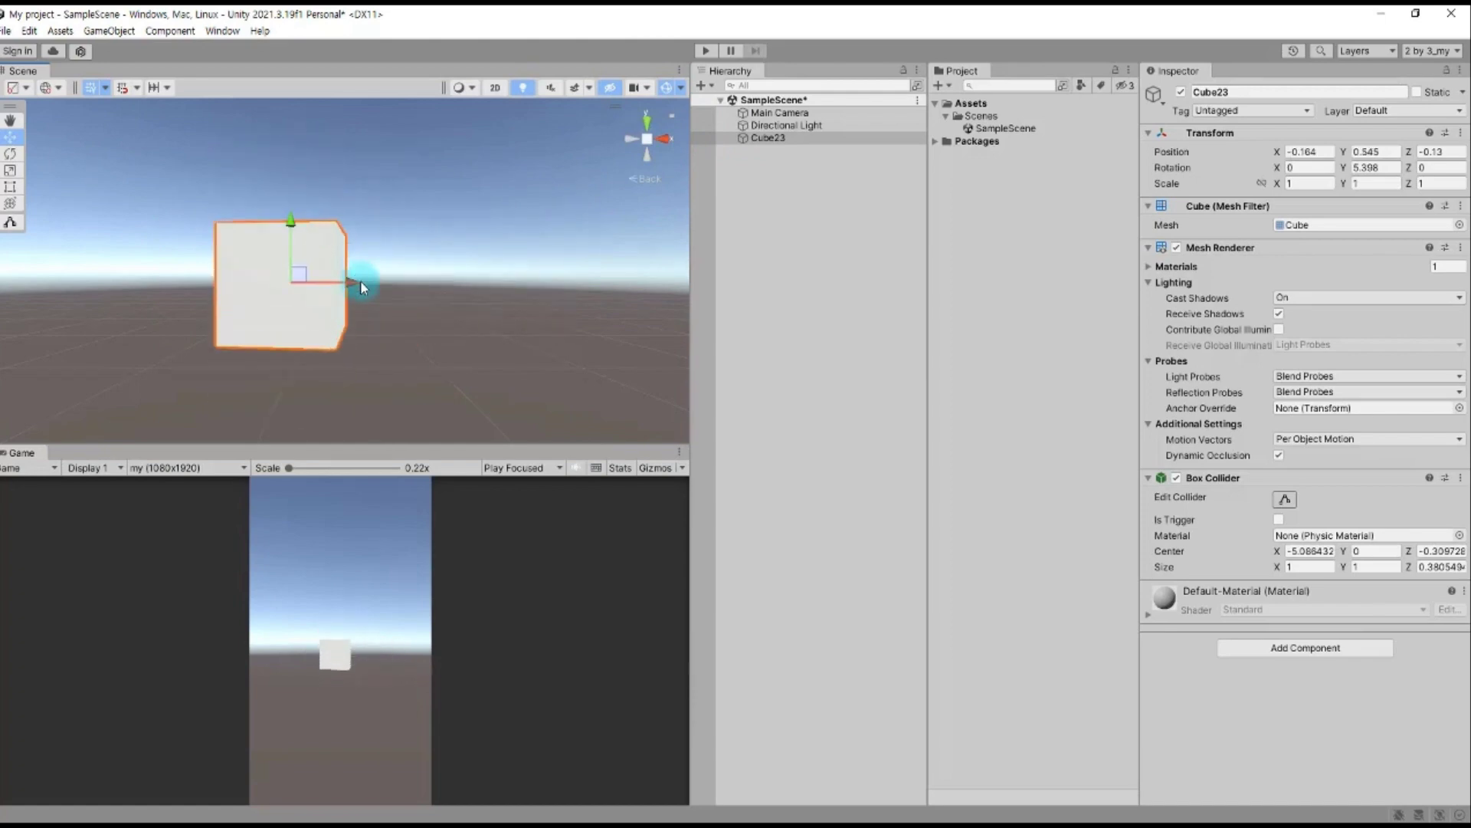
left_click_drag(360, 281, 432, 284)
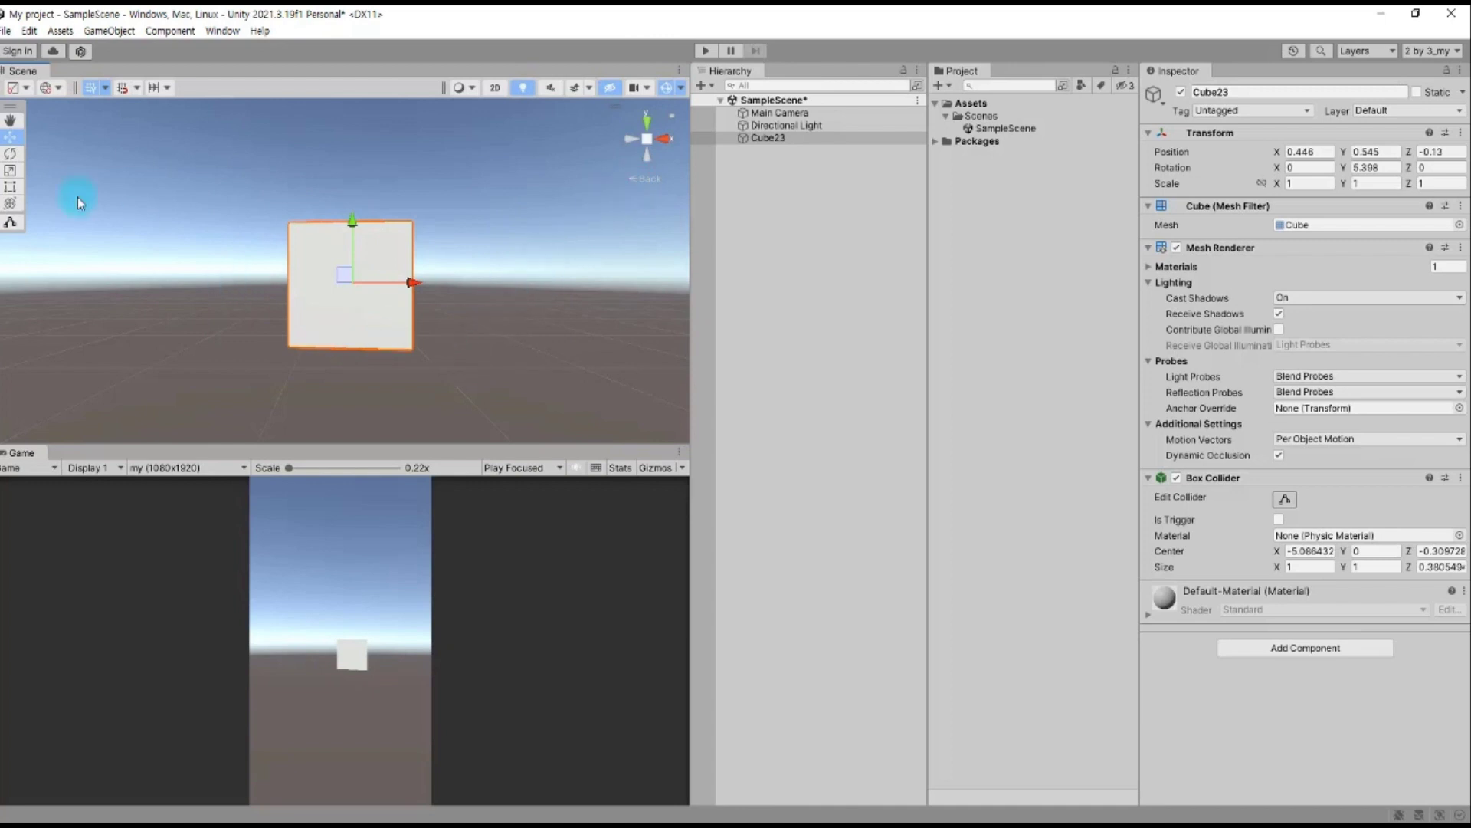
left_click(8, 157)
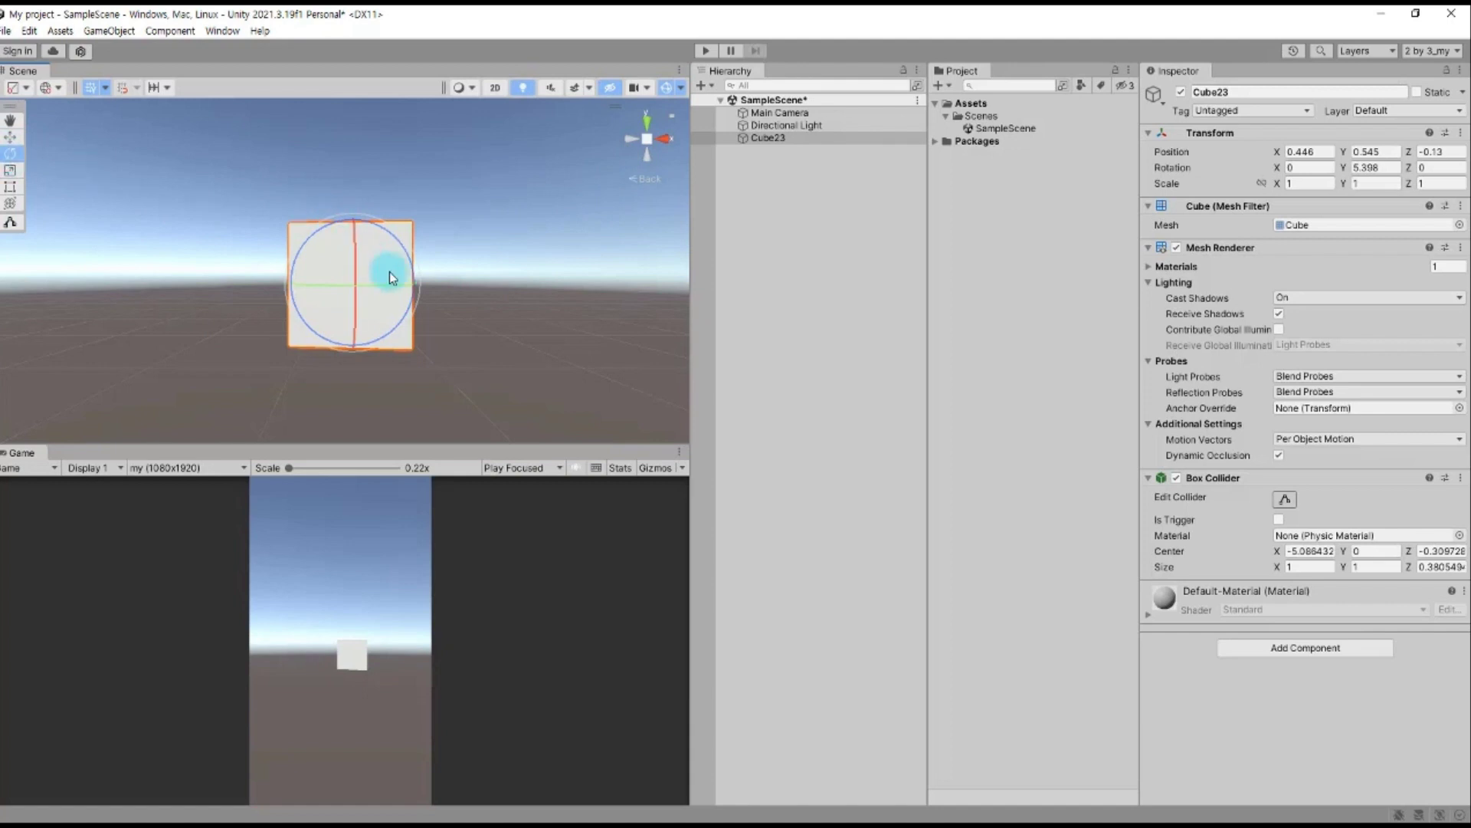
Rotate Cube23 to about X -28, Y 68, Z -45 degrees
mouse_move(402, 282)
left_mouse_down()
mouse_move(357, 290)
mouse_move(357, 239)
mouse_move(433, 369)
left_mouse_up()
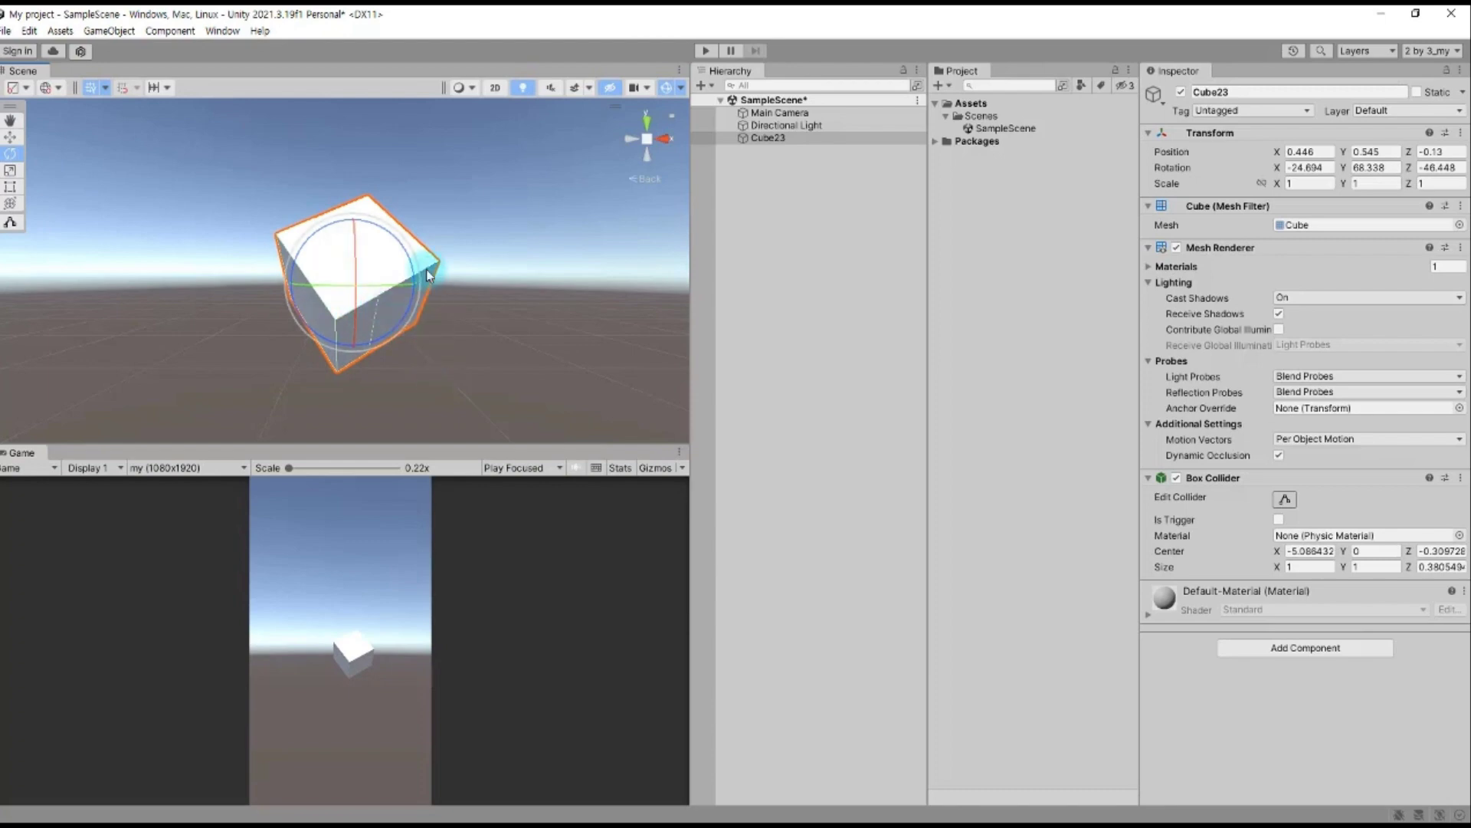
mouse_move(418, 267)
left_mouse_down()
mouse_move(397, 342)
mouse_move(325, 210)
left_mouse_up()
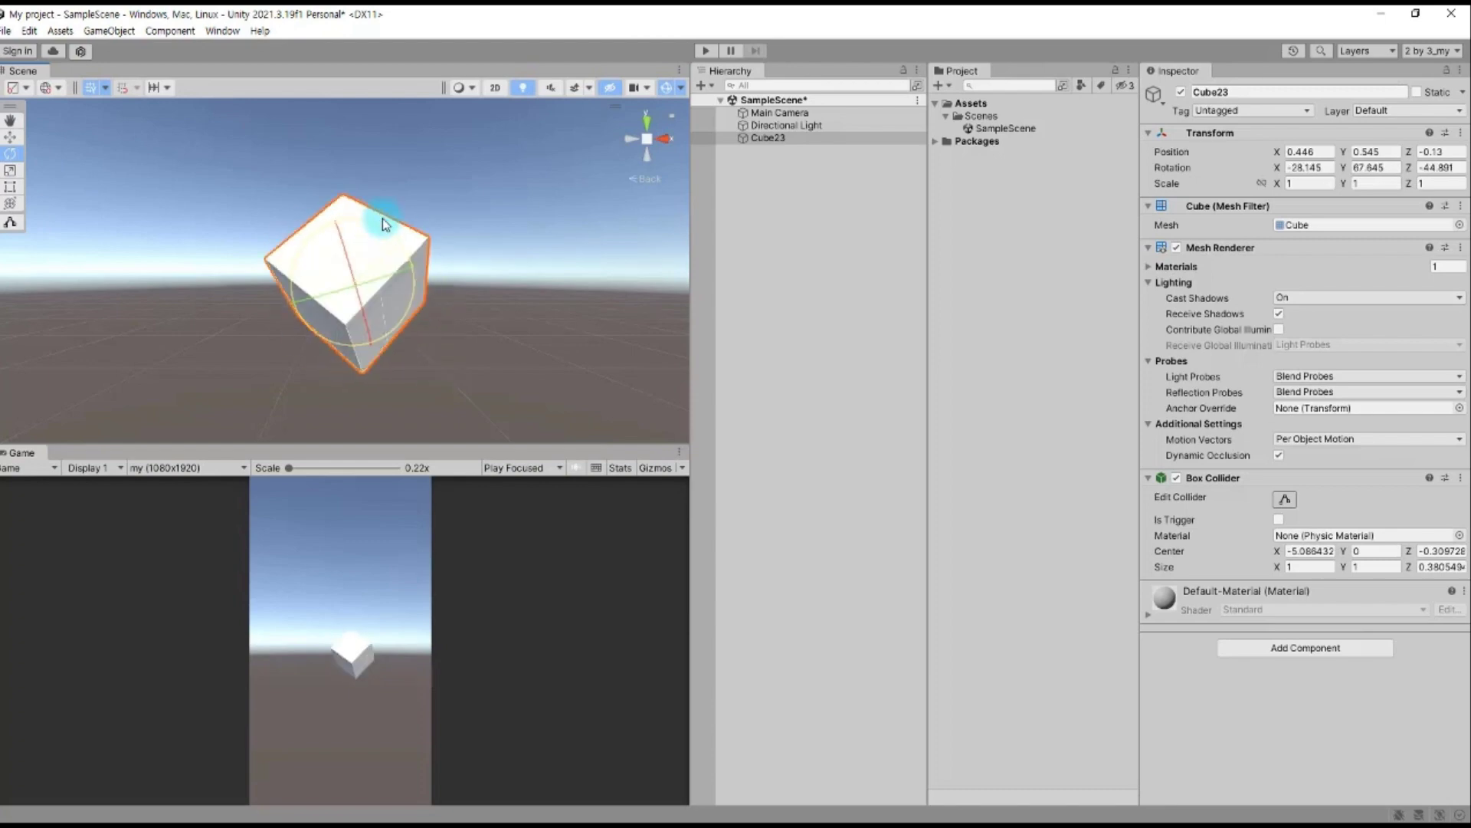
Stretch Cube23 along Y, X and Z to a scale of about 0.63, 2.93, 1.26
left_click(10, 169)
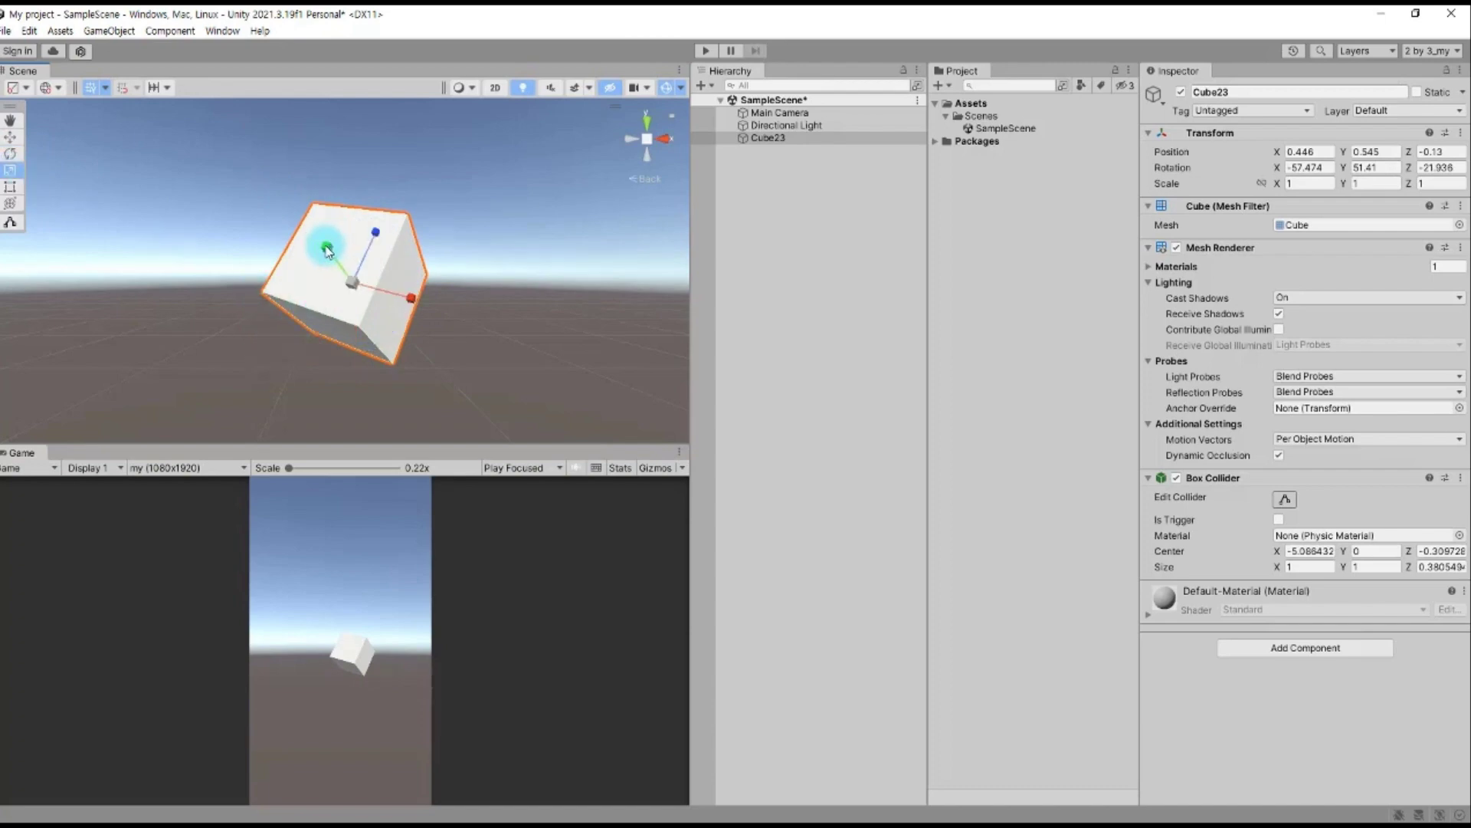
mouse_move(324, 245)
left_mouse_down()
mouse_move(237, 197)
mouse_move(327, 290)
left_mouse_up()
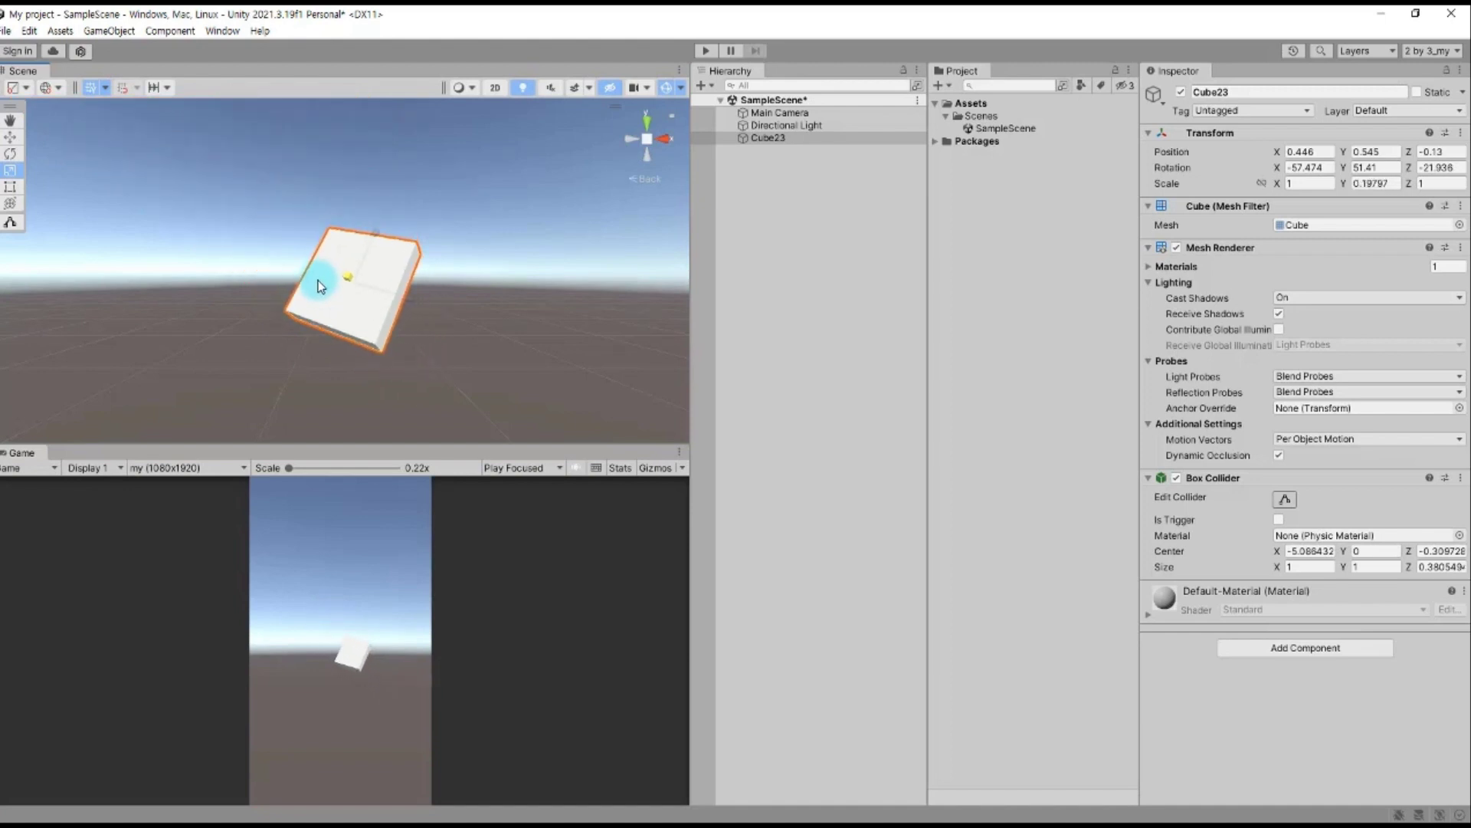
left_click_drag(327, 290, 263, 223)
mouse_move(423, 299)
left_mouse_down()
mouse_move(497, 329)
mouse_move(397, 301)
left_mouse_up()
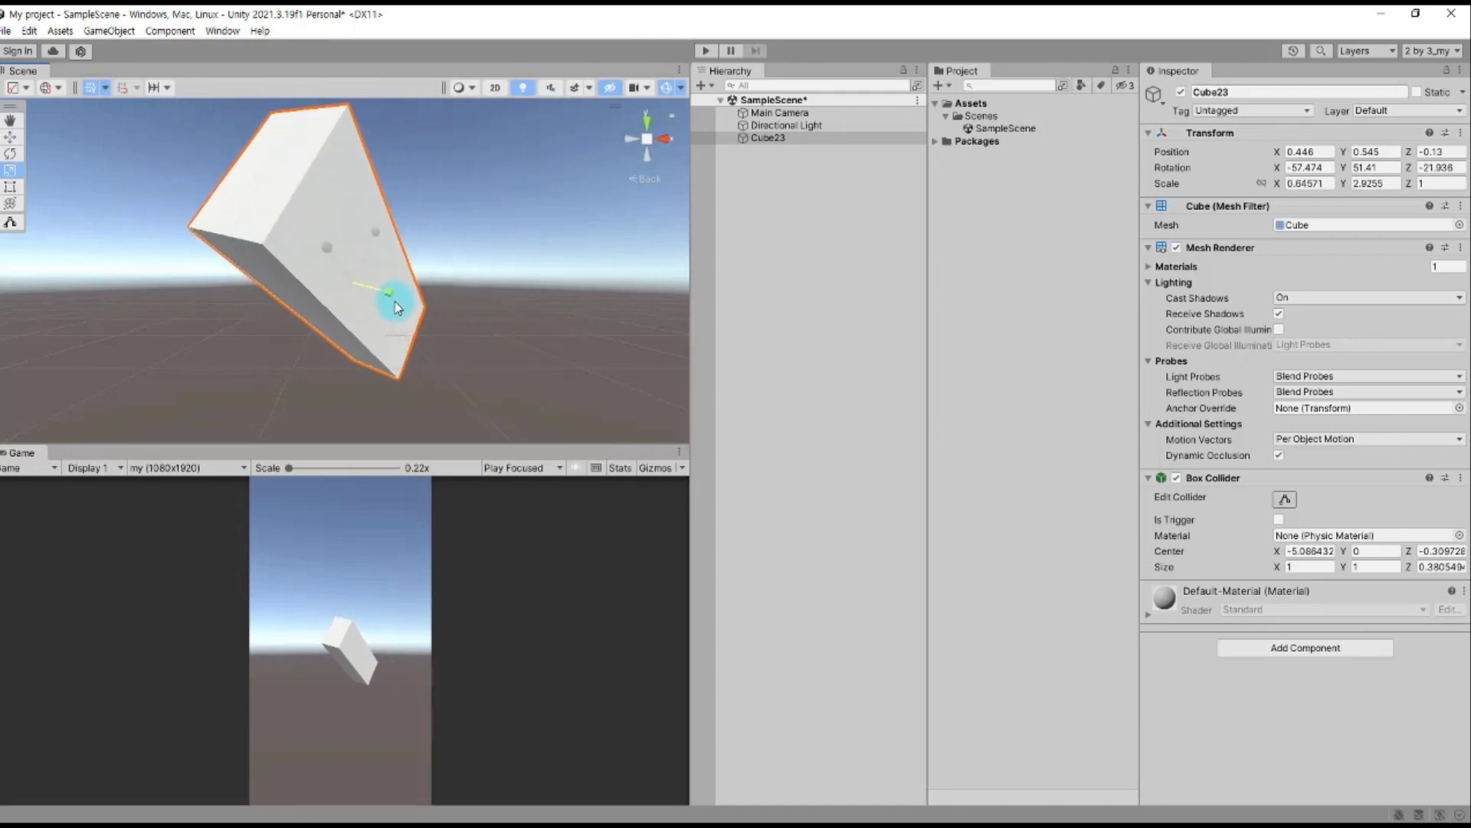
mouse_move(374, 231)
left_mouse_down()
mouse_move(384, 201)
mouse_move(379, 218)
left_mouse_up()
left_click(10, 187)
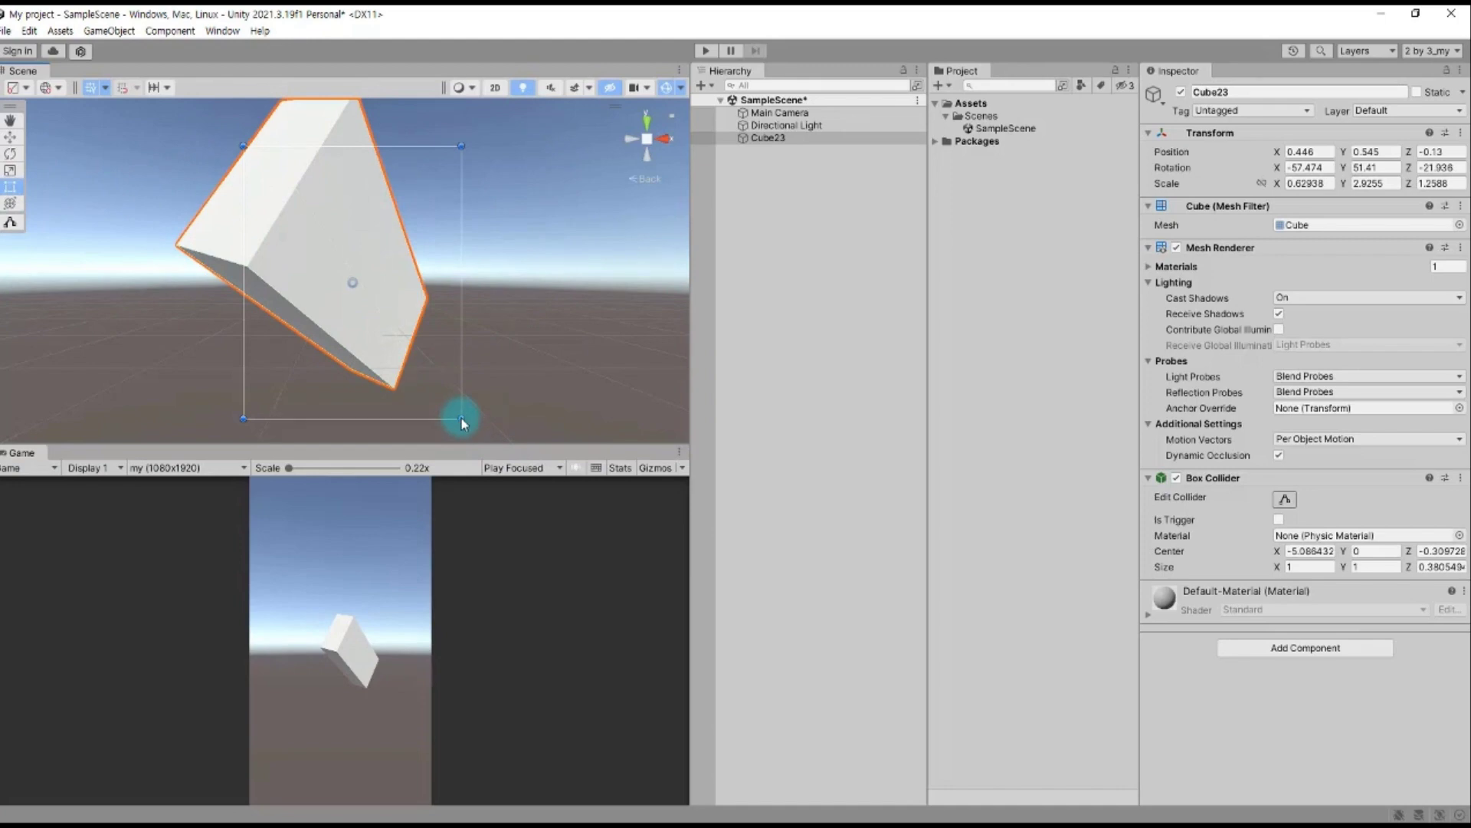
Shrink Cube23 by its Rect corners to about 0.422, 1.862, 0.794 and pan closer
left_click_drag(461, 419, 468, 417)
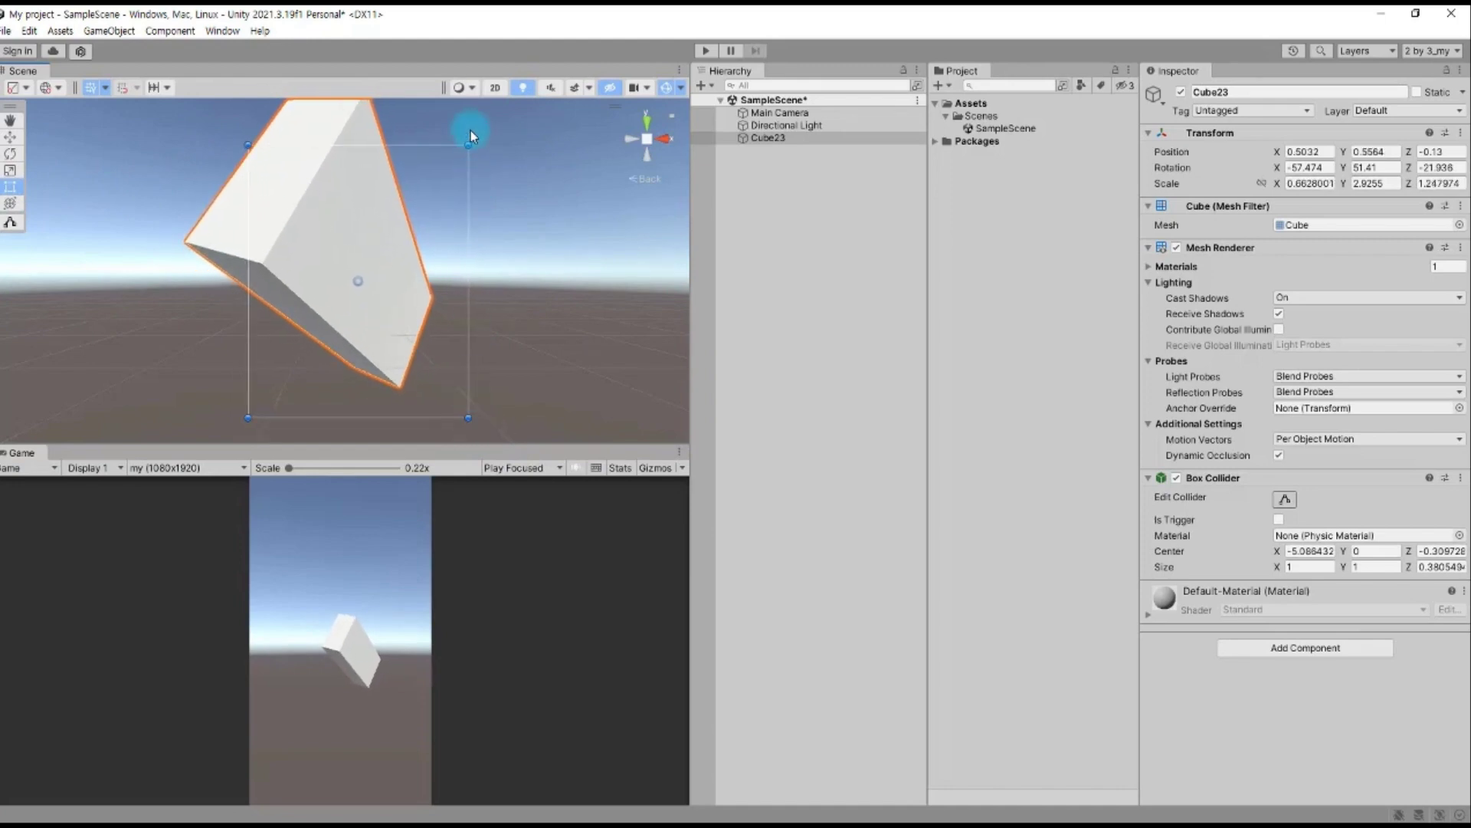
left_click_drag(473, 140, 399, 253)
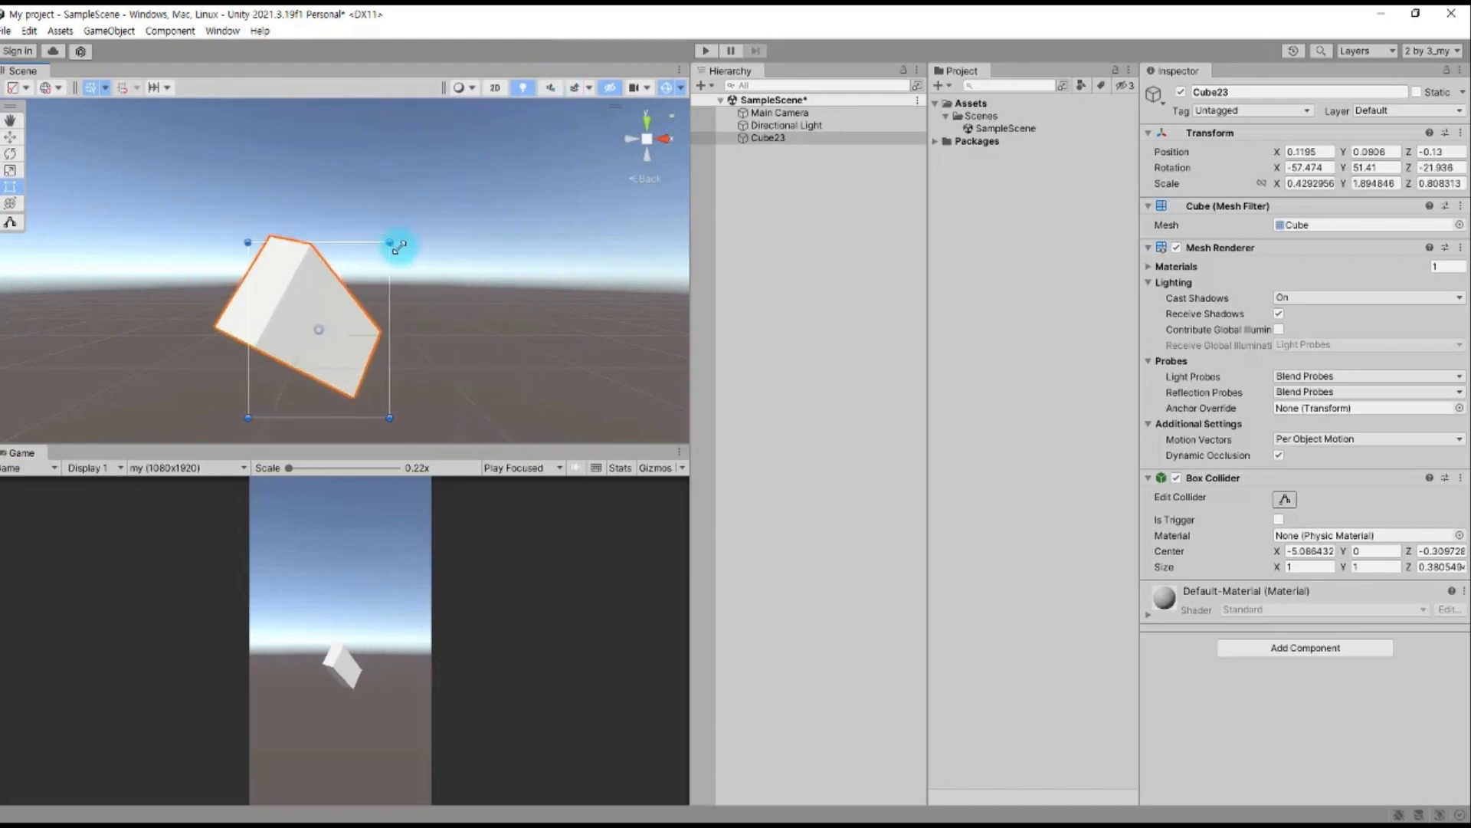
key("q")
left_click_drag(439, 375, 499, 319)
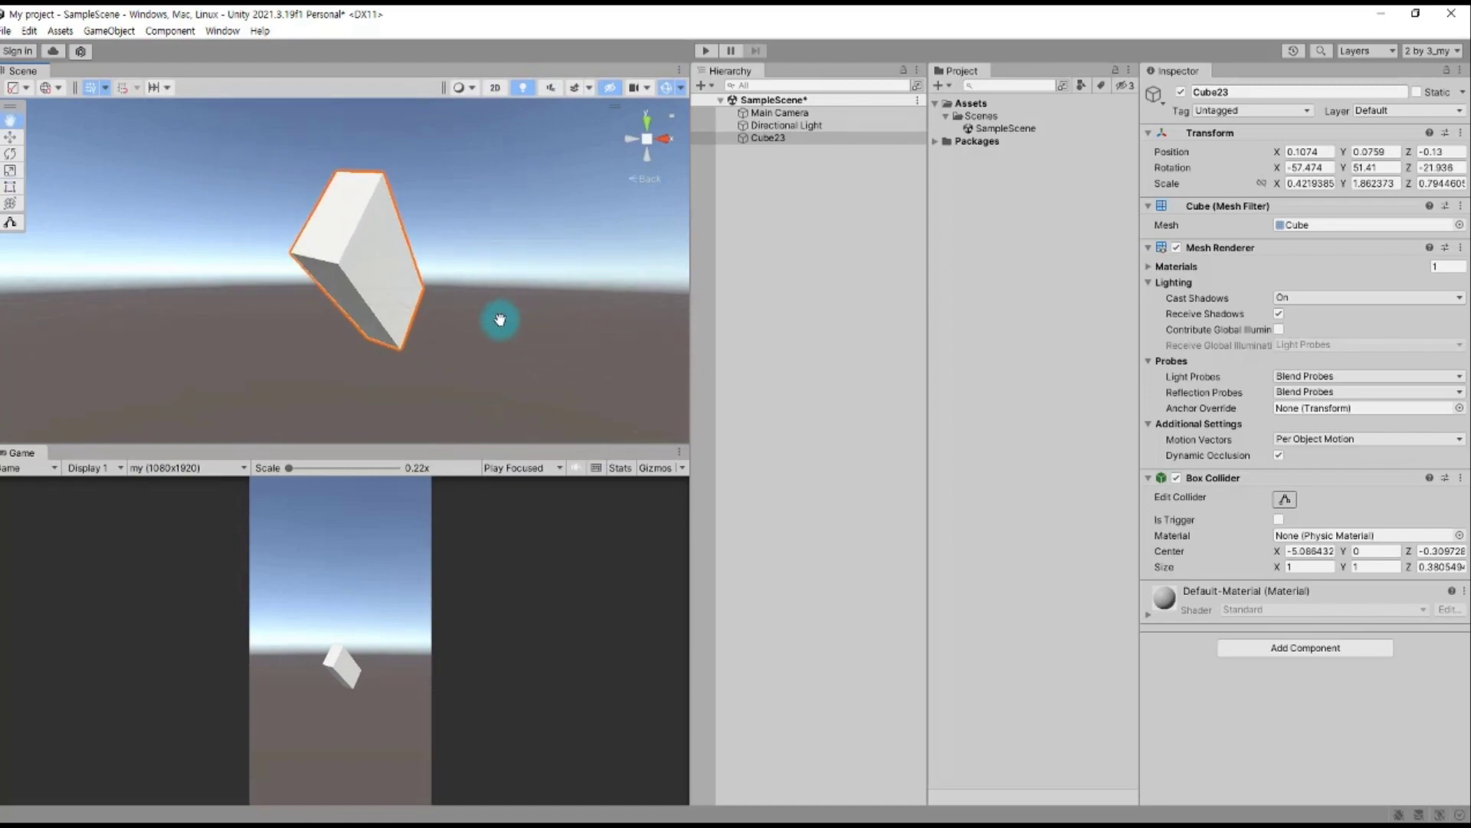
Bring up the combined move, rotate and scale handles on Cube23
left_click(10, 203)
left_click(10, 187)
left_click(10, 205)
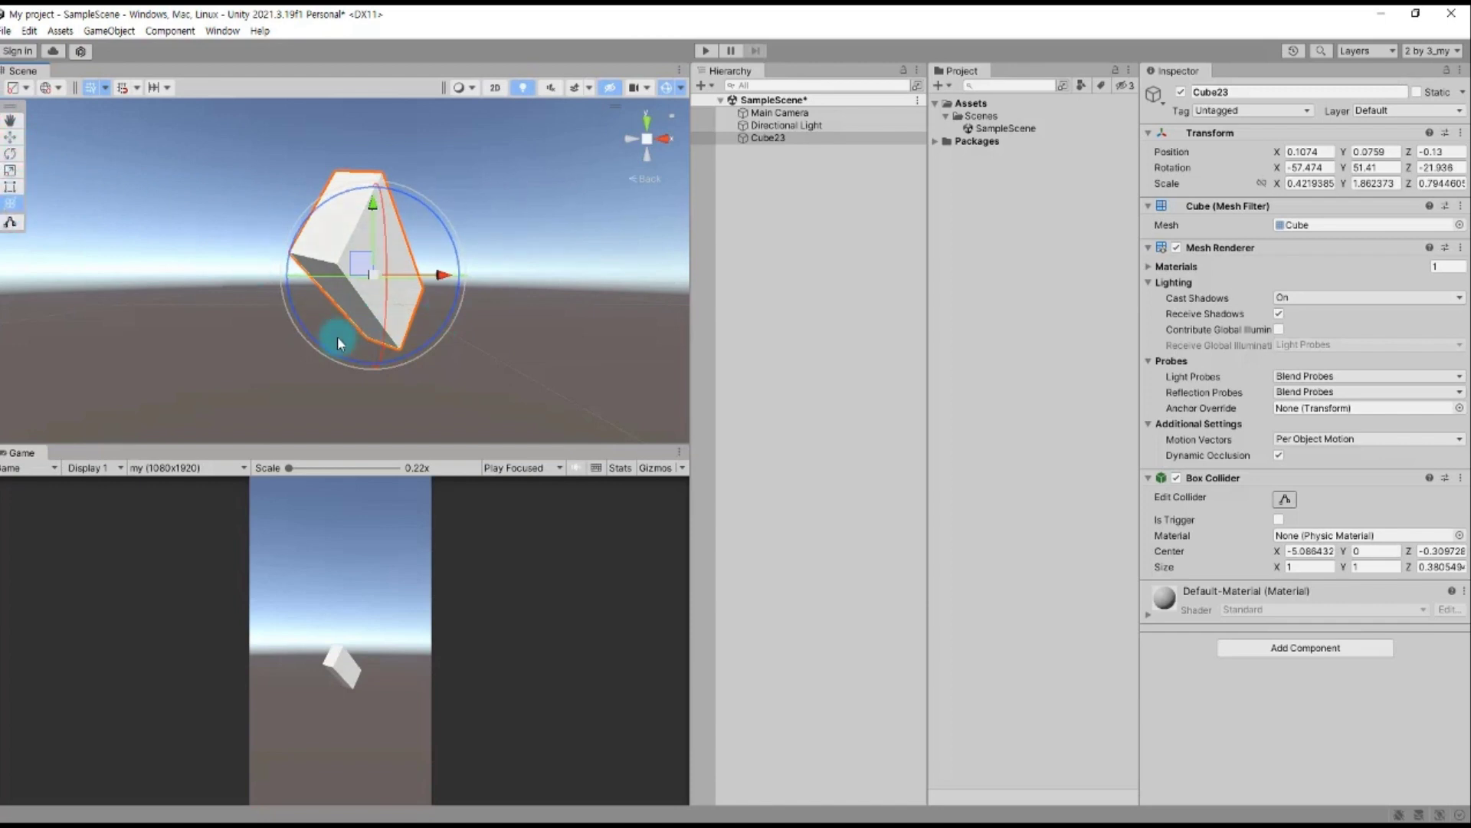
left_click(12, 205)
Move Cube23 left, rotate it to -34.548, 65.972, -41.681 and shrink it to about 0.347, 1.533, 0.654
left_click_drag(457, 276, 405, 278)
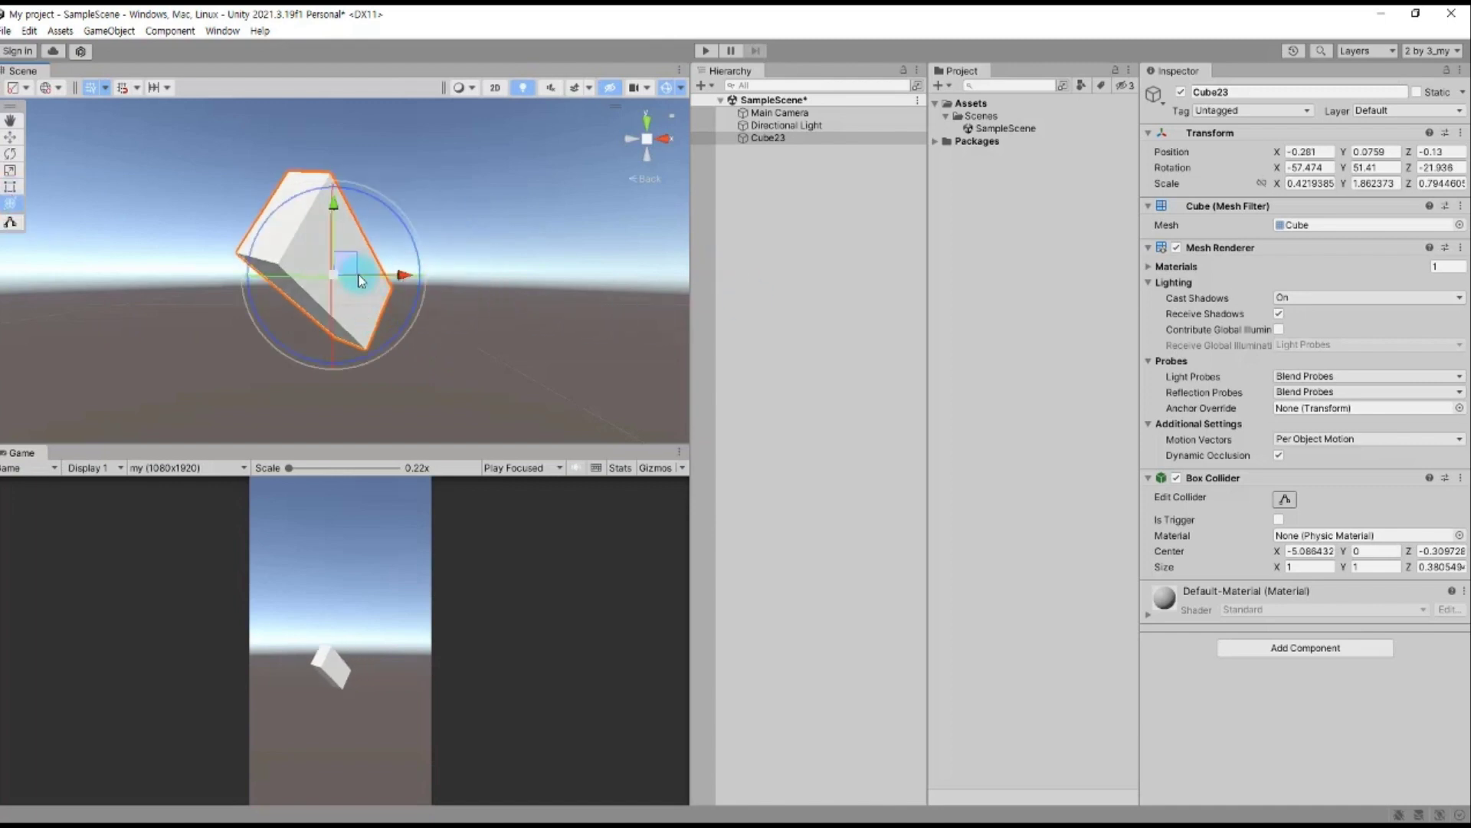
left_click_drag(395, 221, 413, 307)
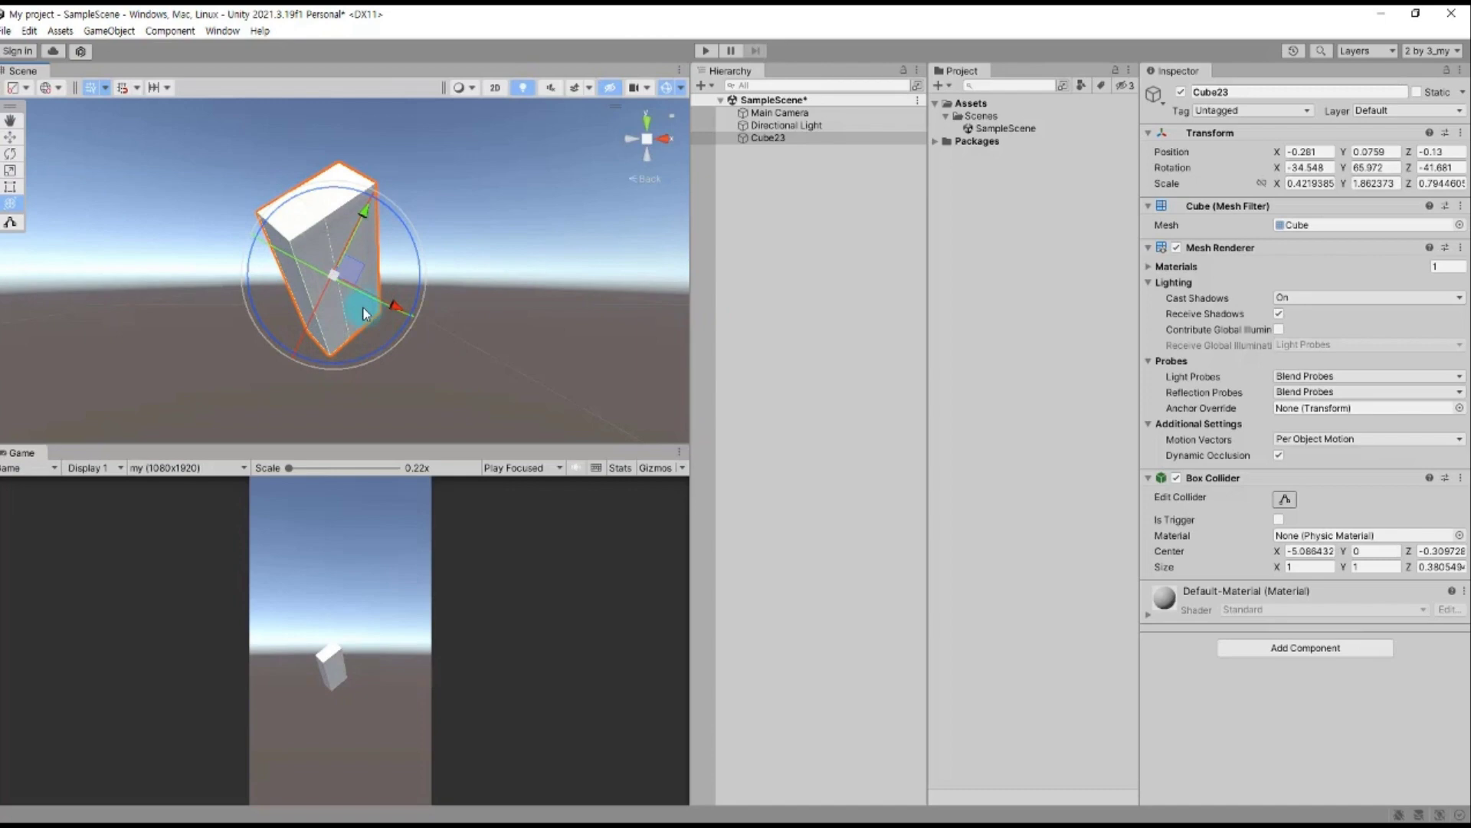
mouse_move(329, 273)
left_mouse_down()
mouse_move(366, 251)
mouse_move(355, 308)
left_mouse_up()
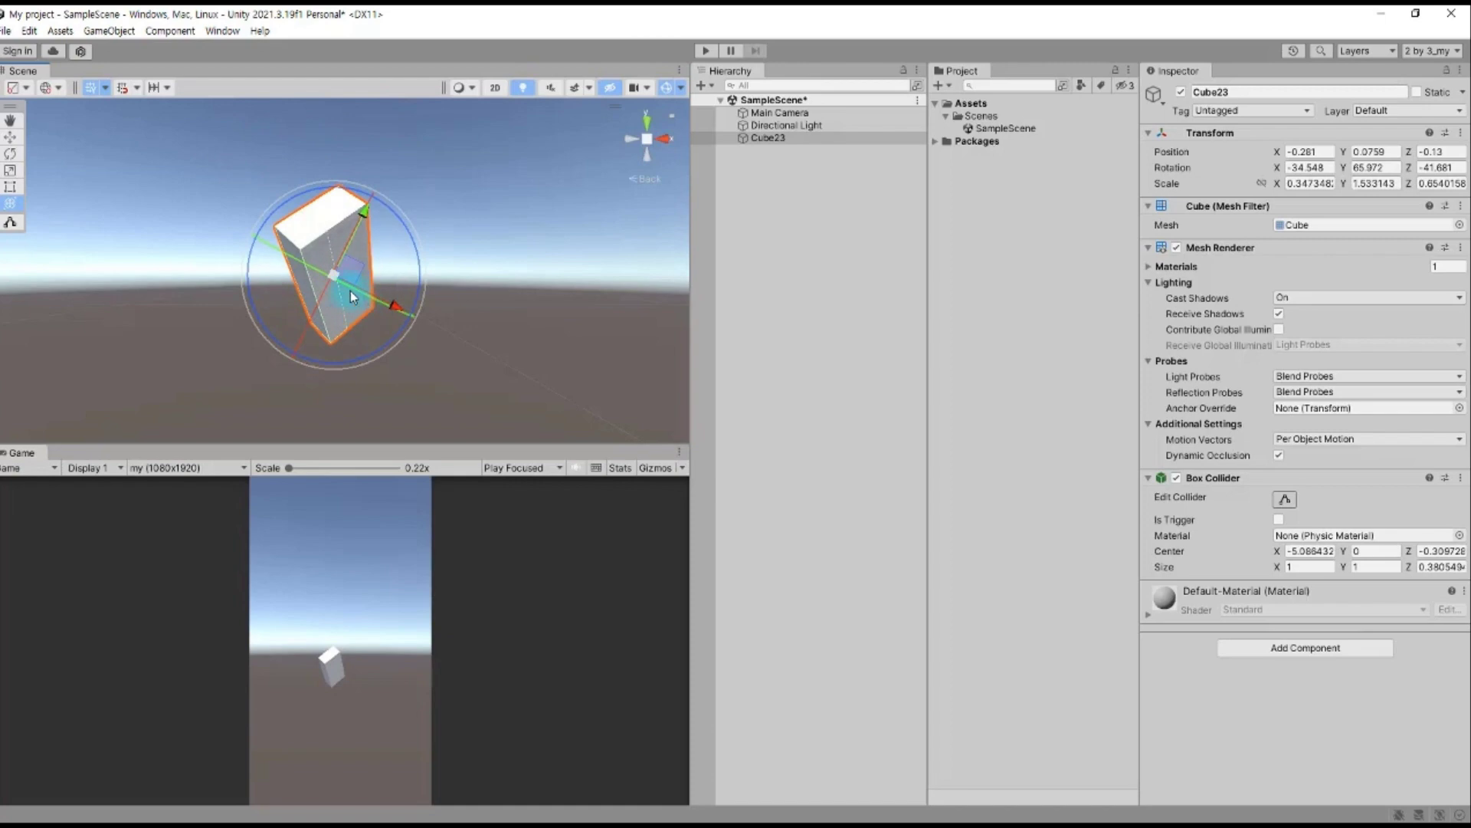
left_click(11, 222)
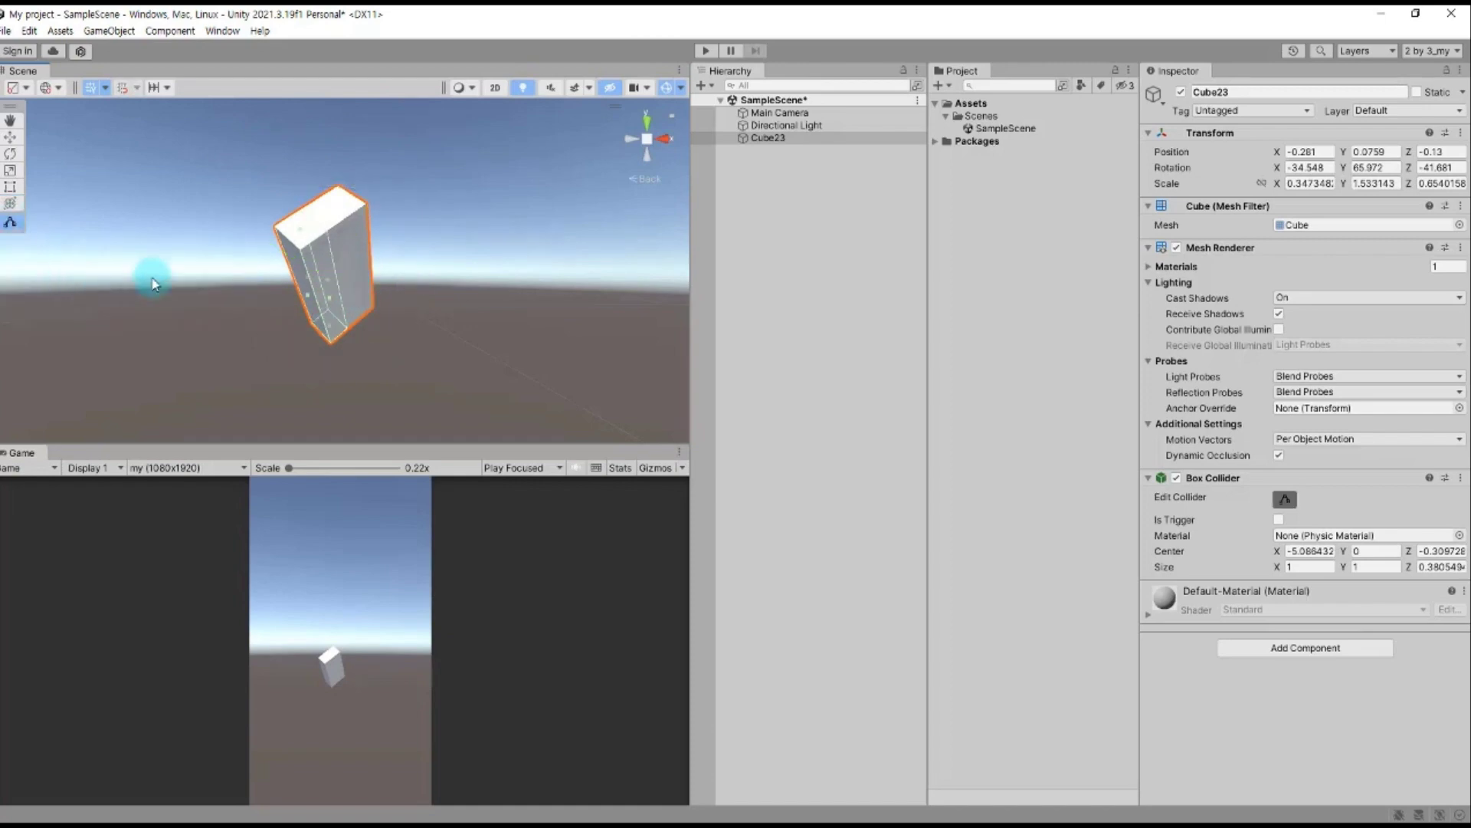
Pull the Box Collider's bottom up and top down to Size 1, 0.3879, 0.4695
left_click_drag(334, 283, 349, 270)
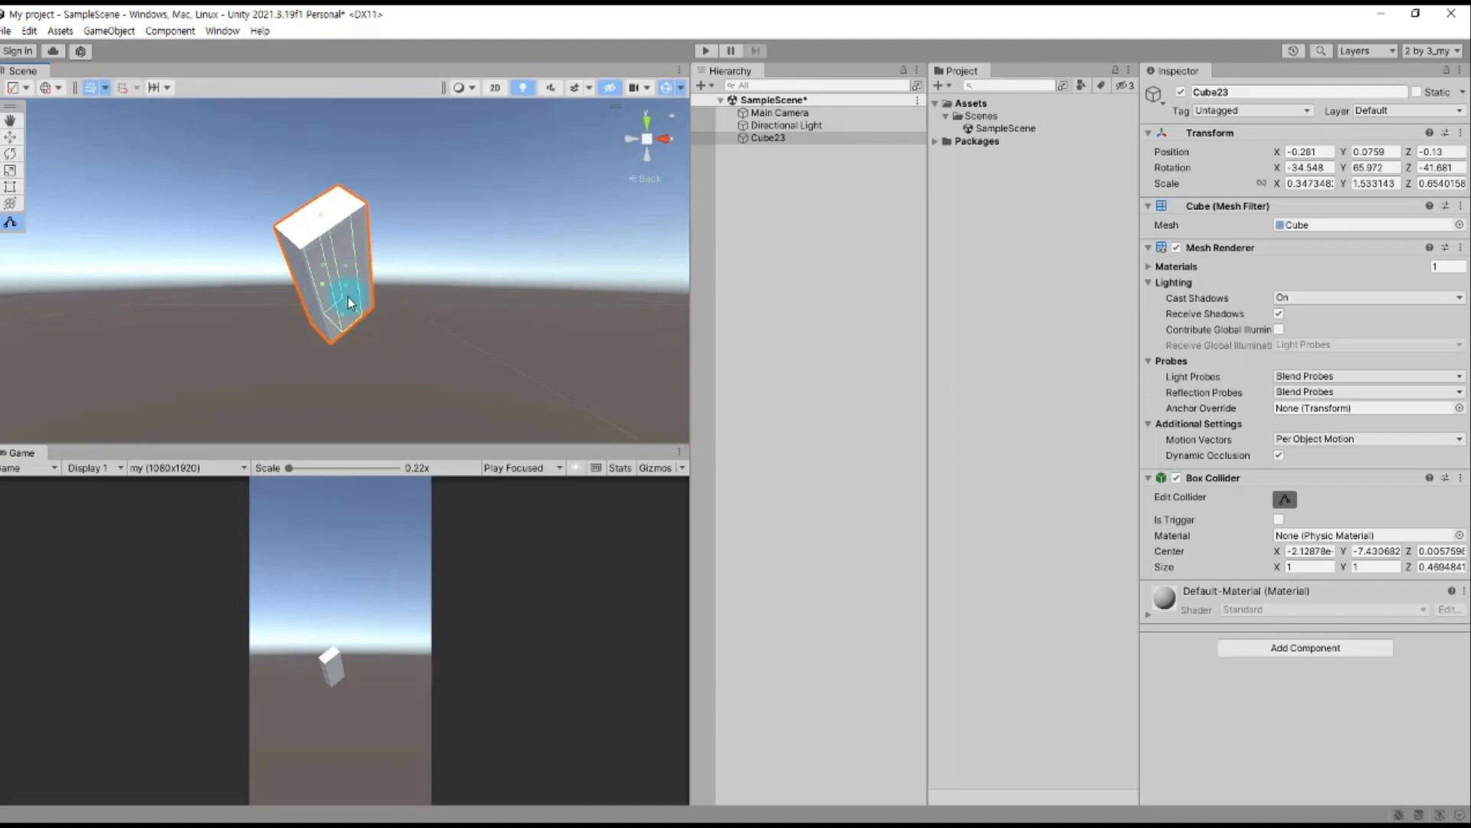
left_click_drag(347, 318, 339, 301)
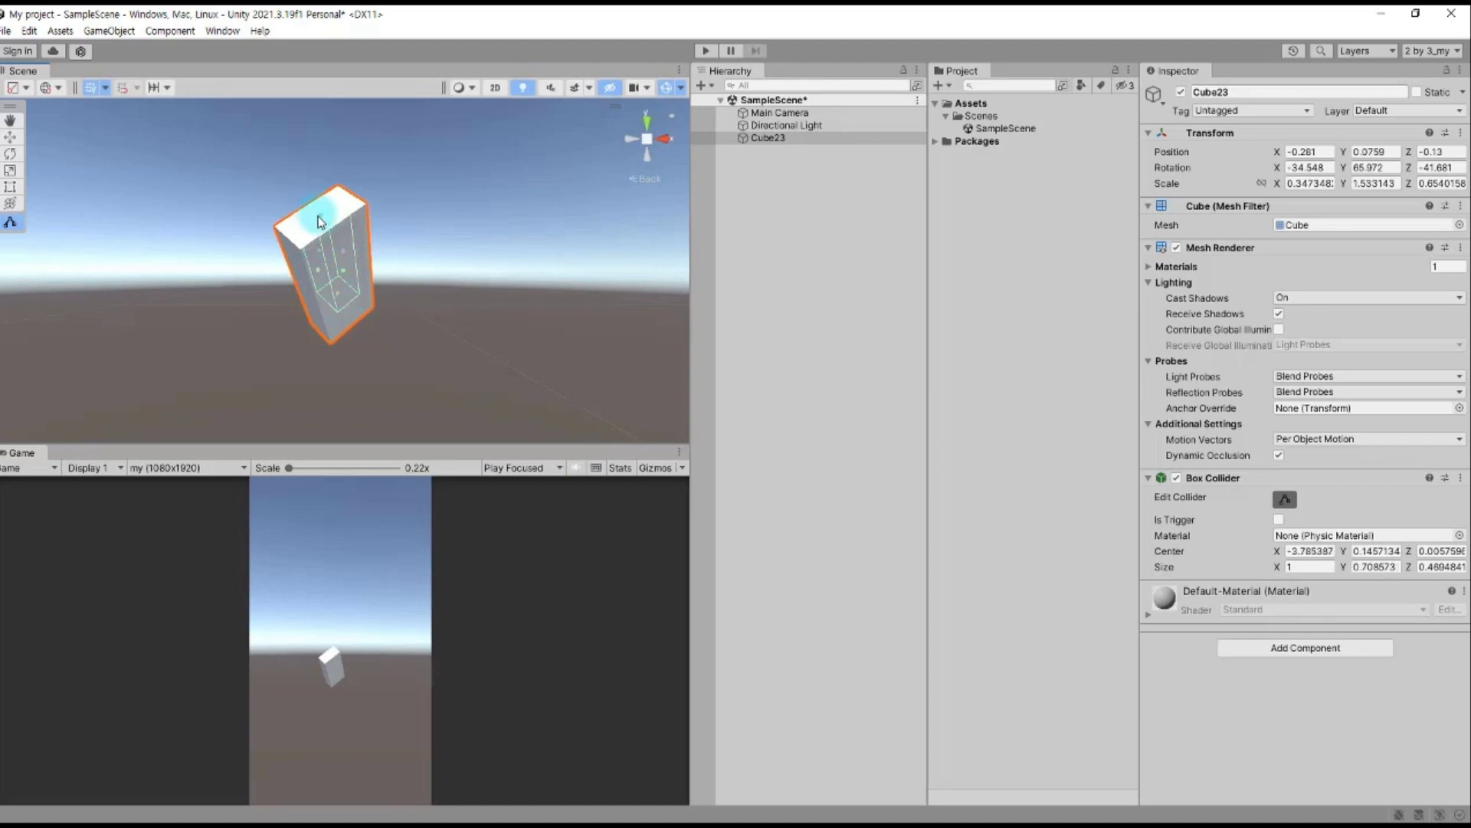
left_click_drag(323, 232, 340, 259)
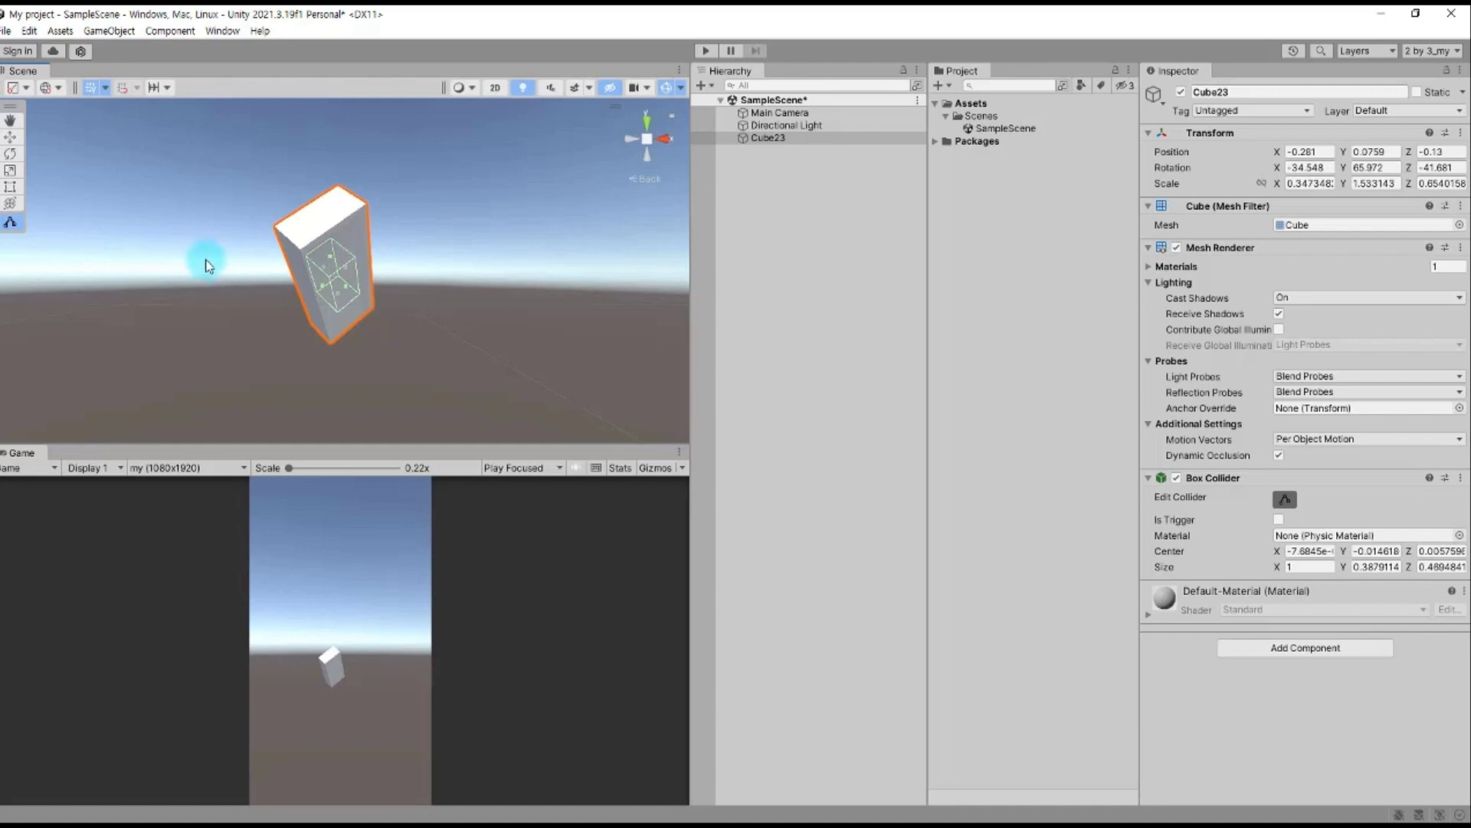
Re-enter collider editing and adjust the Box Collider to Size Y 0.4729, Center Y 0.0279
key("q")
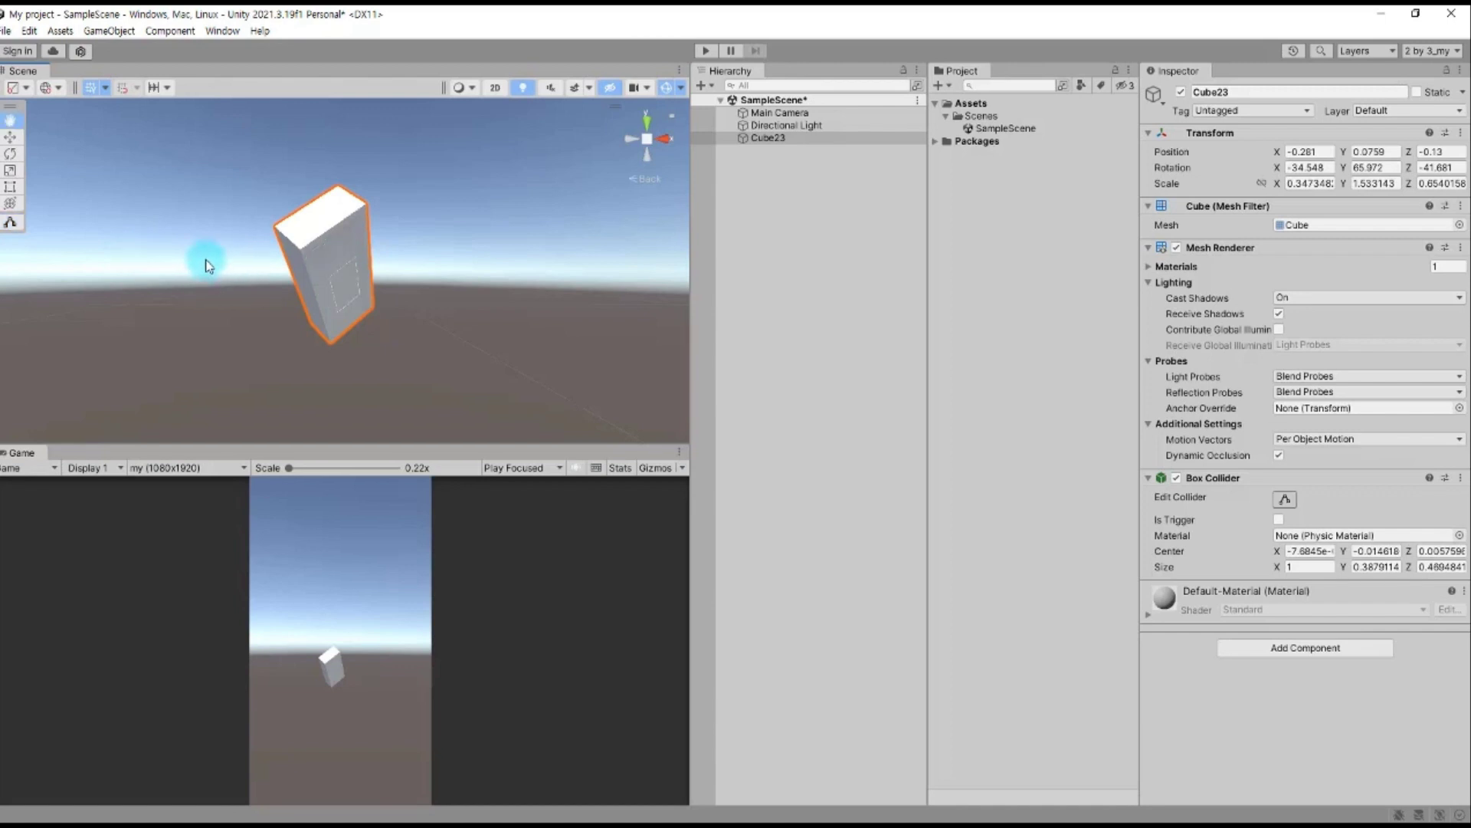
key("w")
key("e")
key("r")
key("t")
key("y")
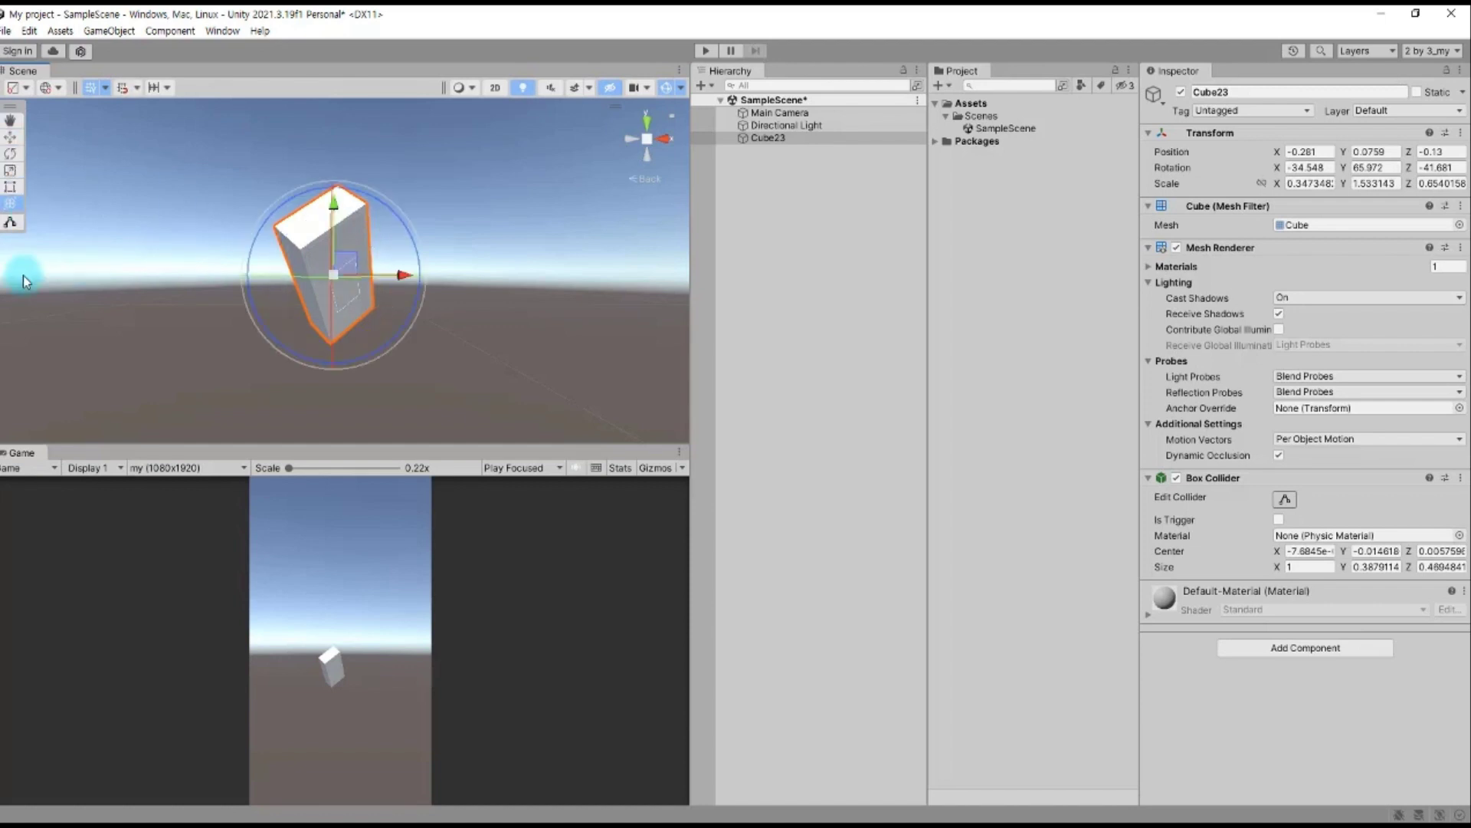
left_click(12, 223)
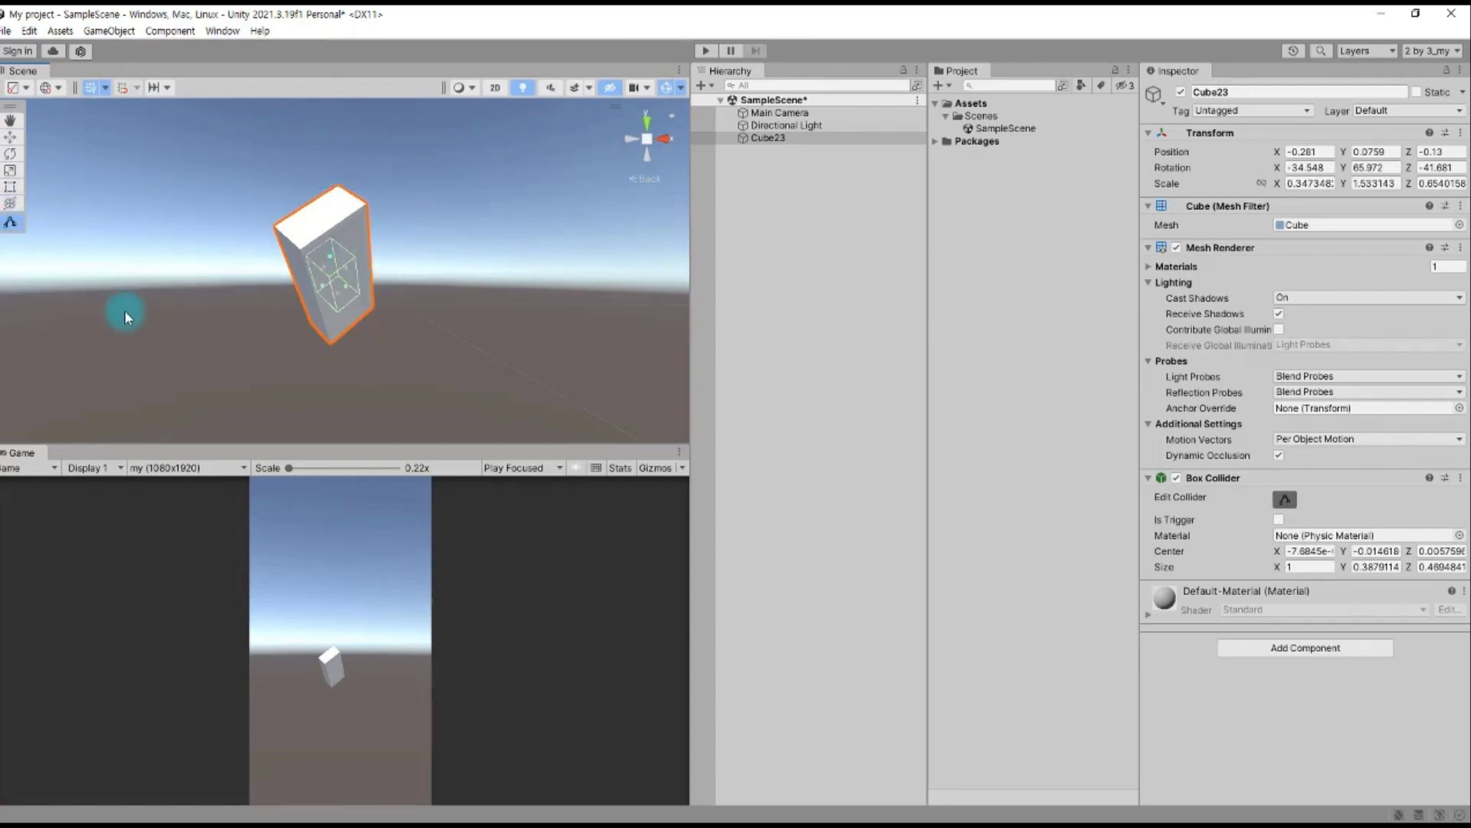
left_click_drag(331, 257, 363, 287)
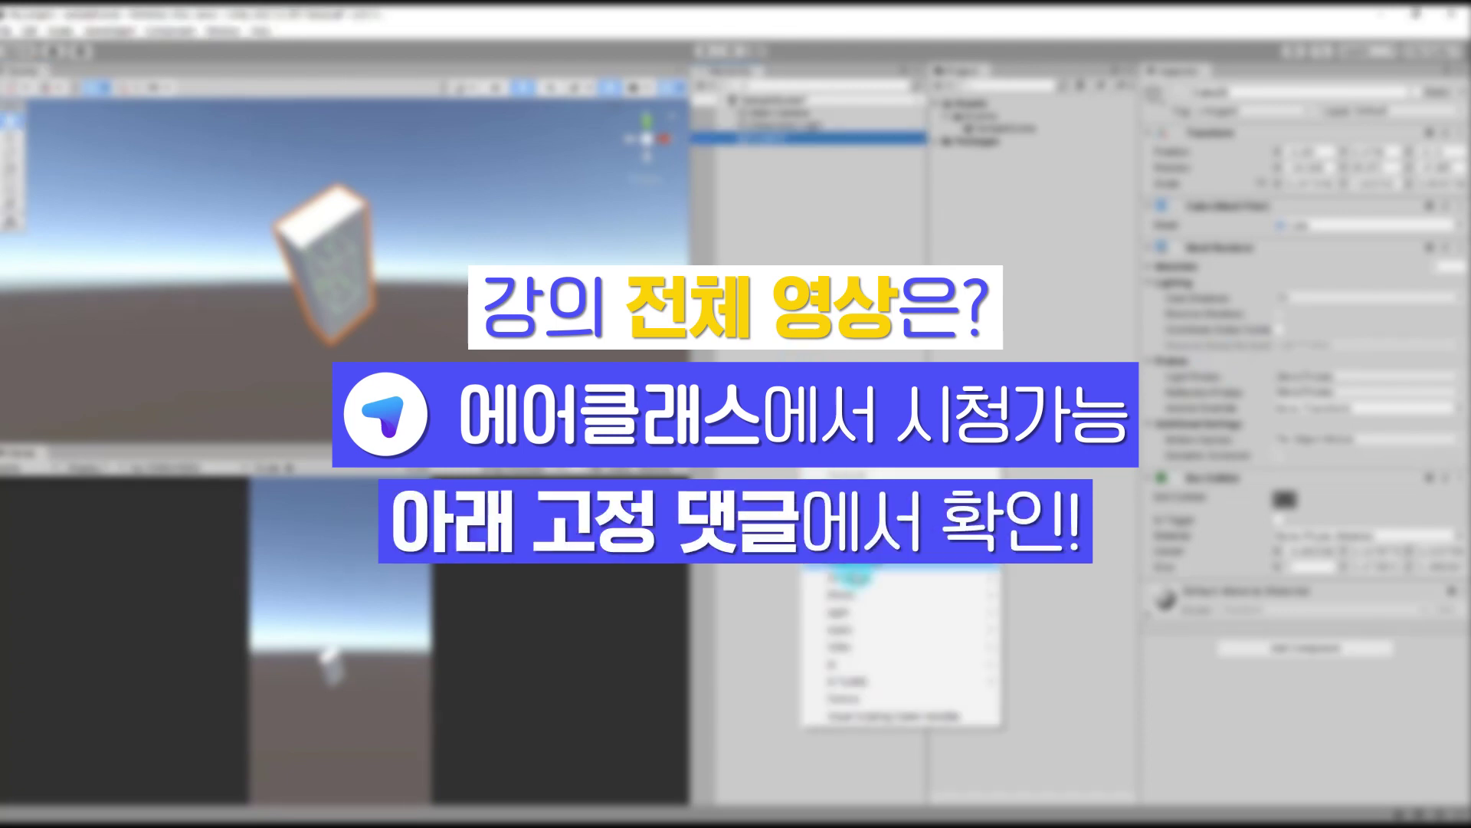
Close the Hierarchy create menu without adding anything and reselect Cube23
mouse_move(951, 580)
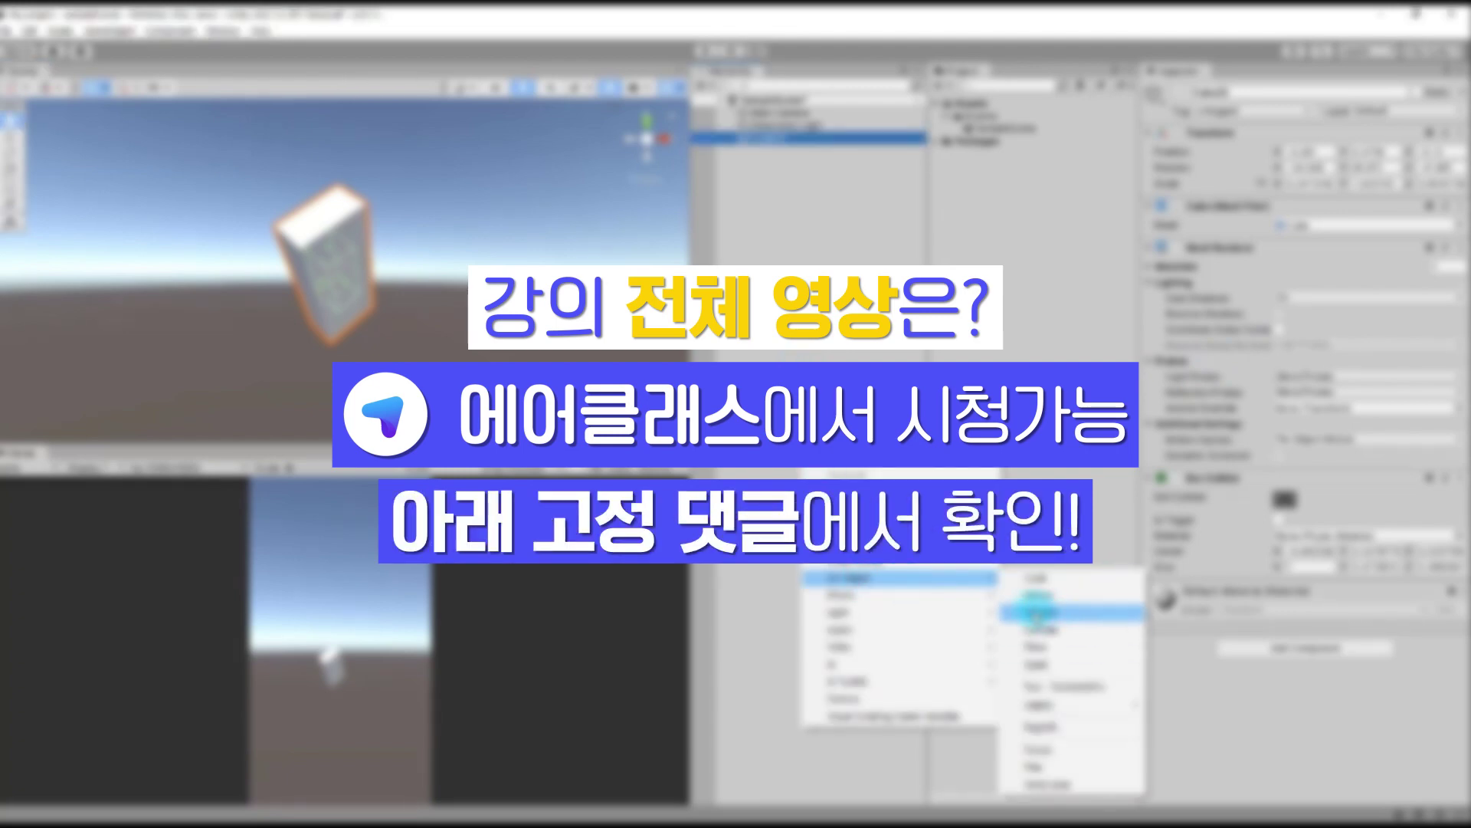
mouse_move(834, 667)
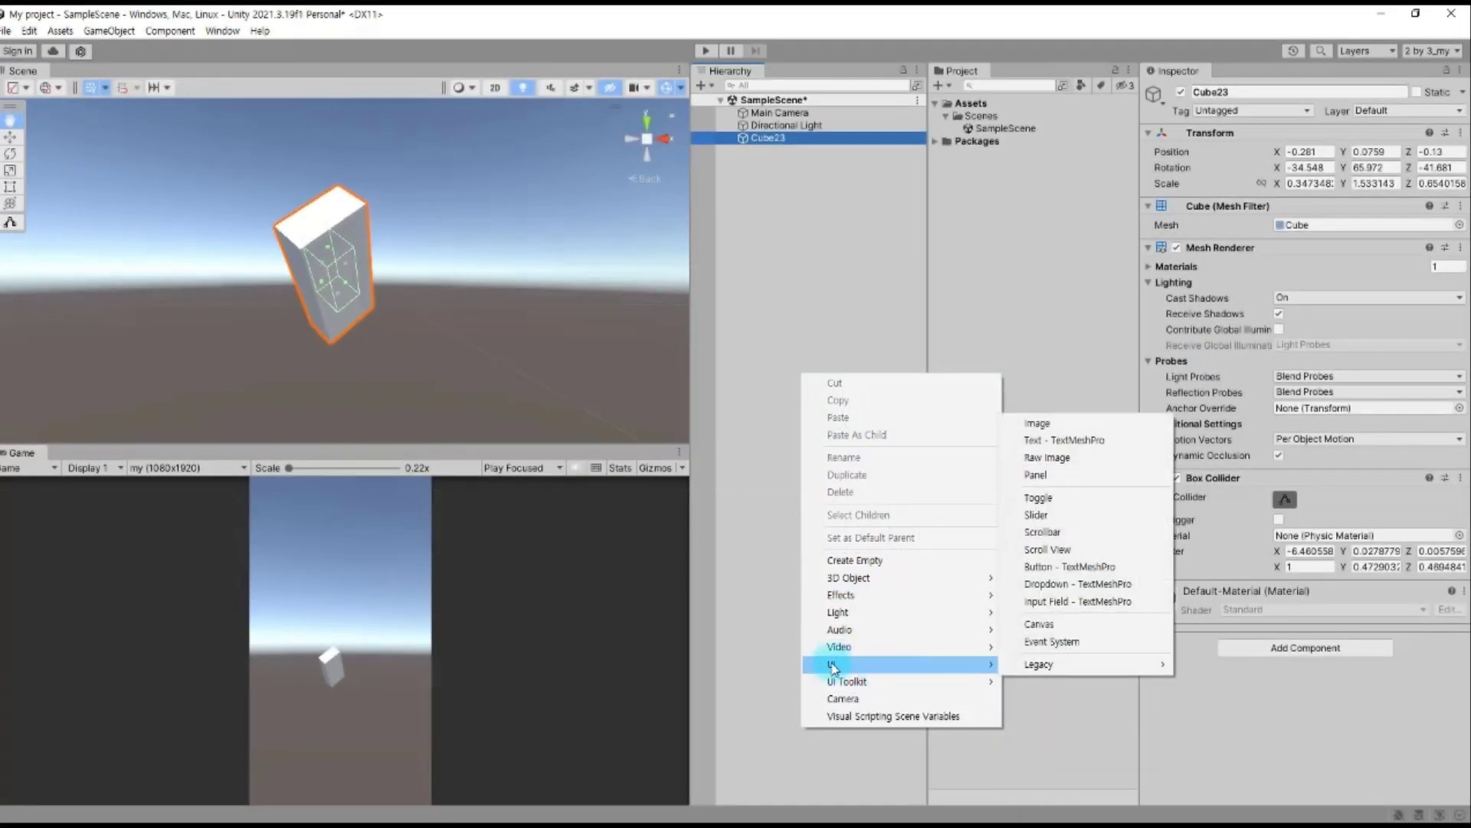
mouse_move(882, 576)
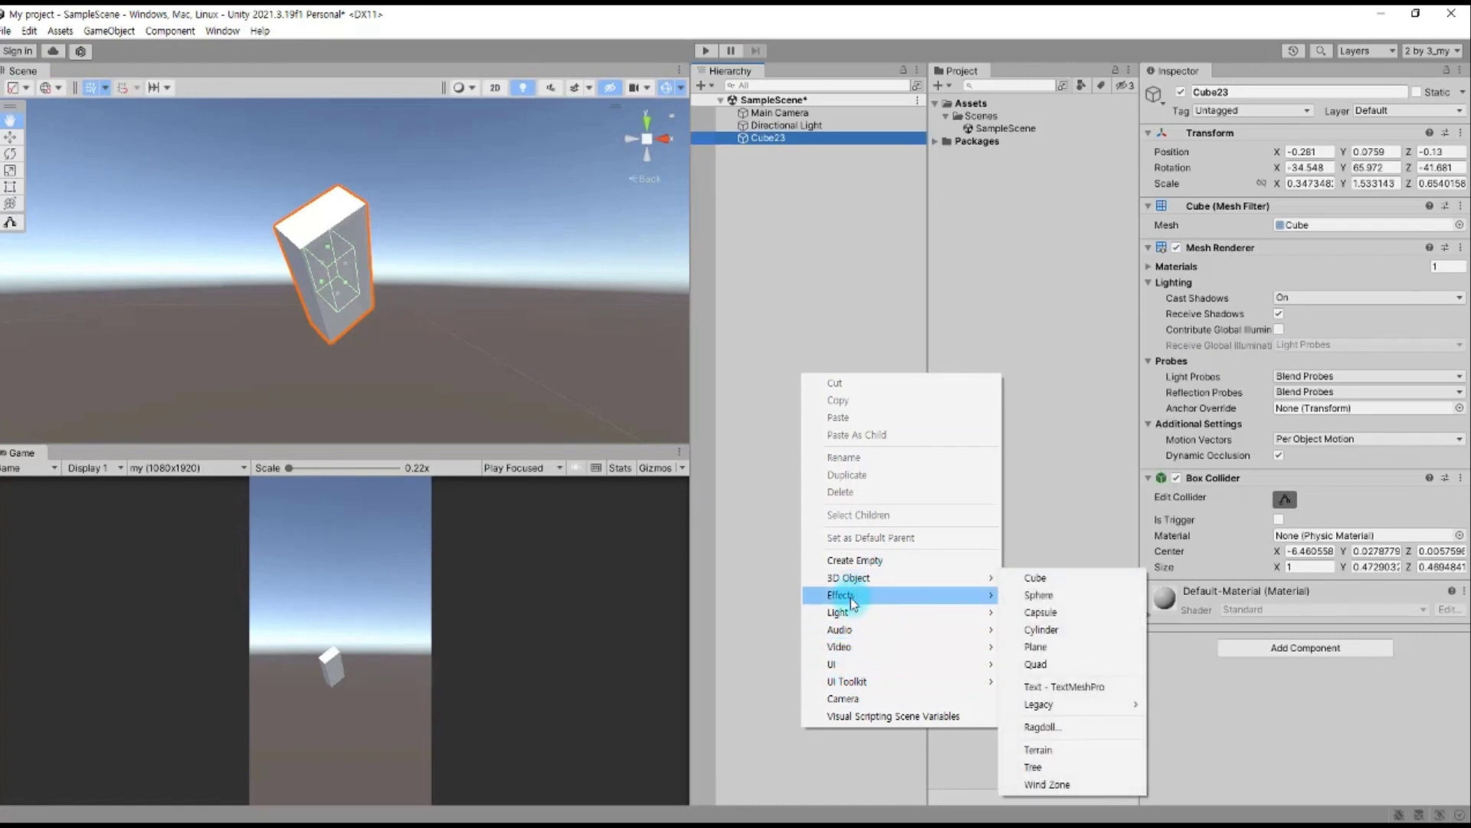
mouse_move(853, 601)
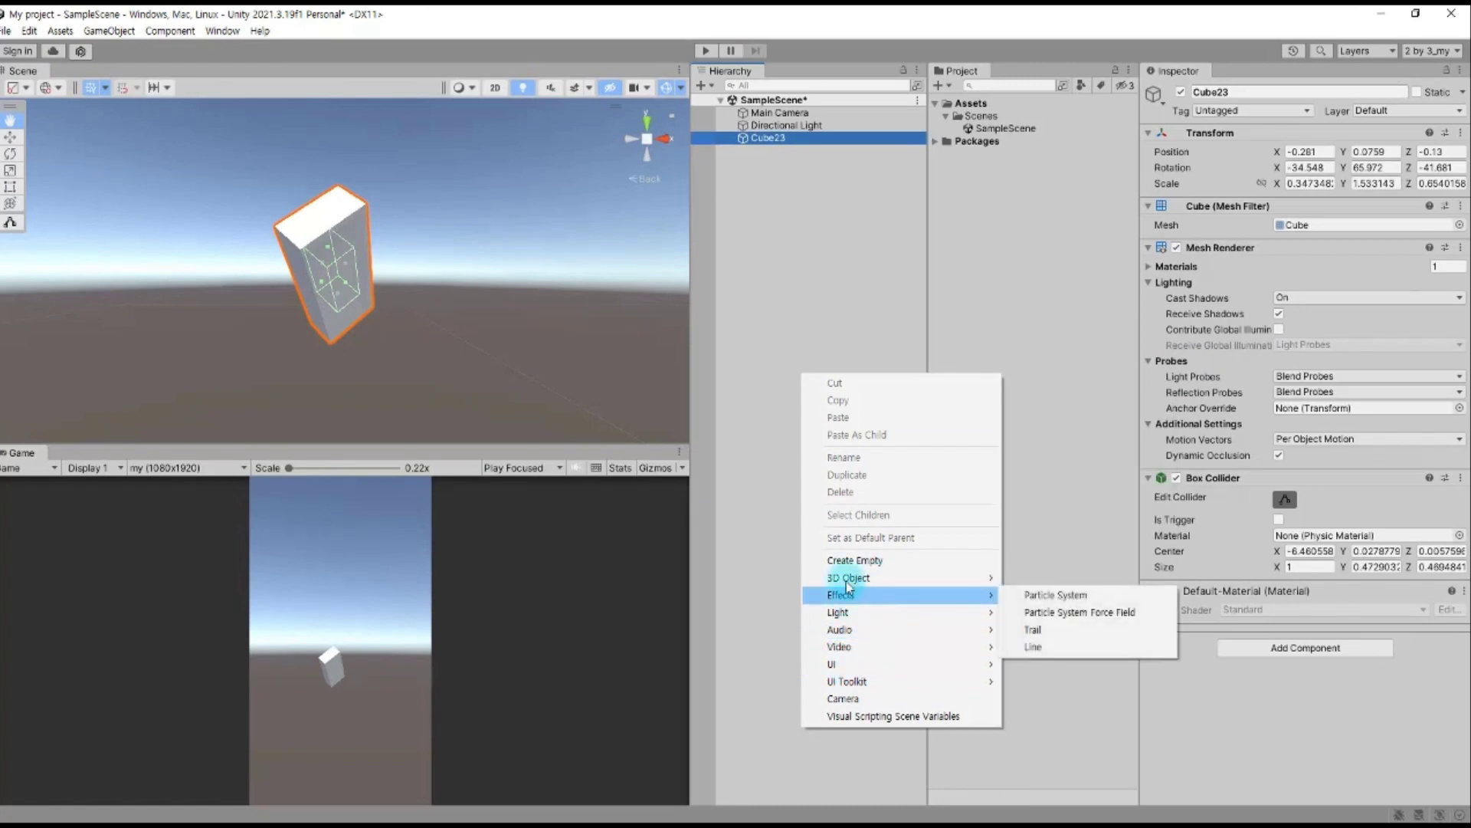
left_click(783, 268)
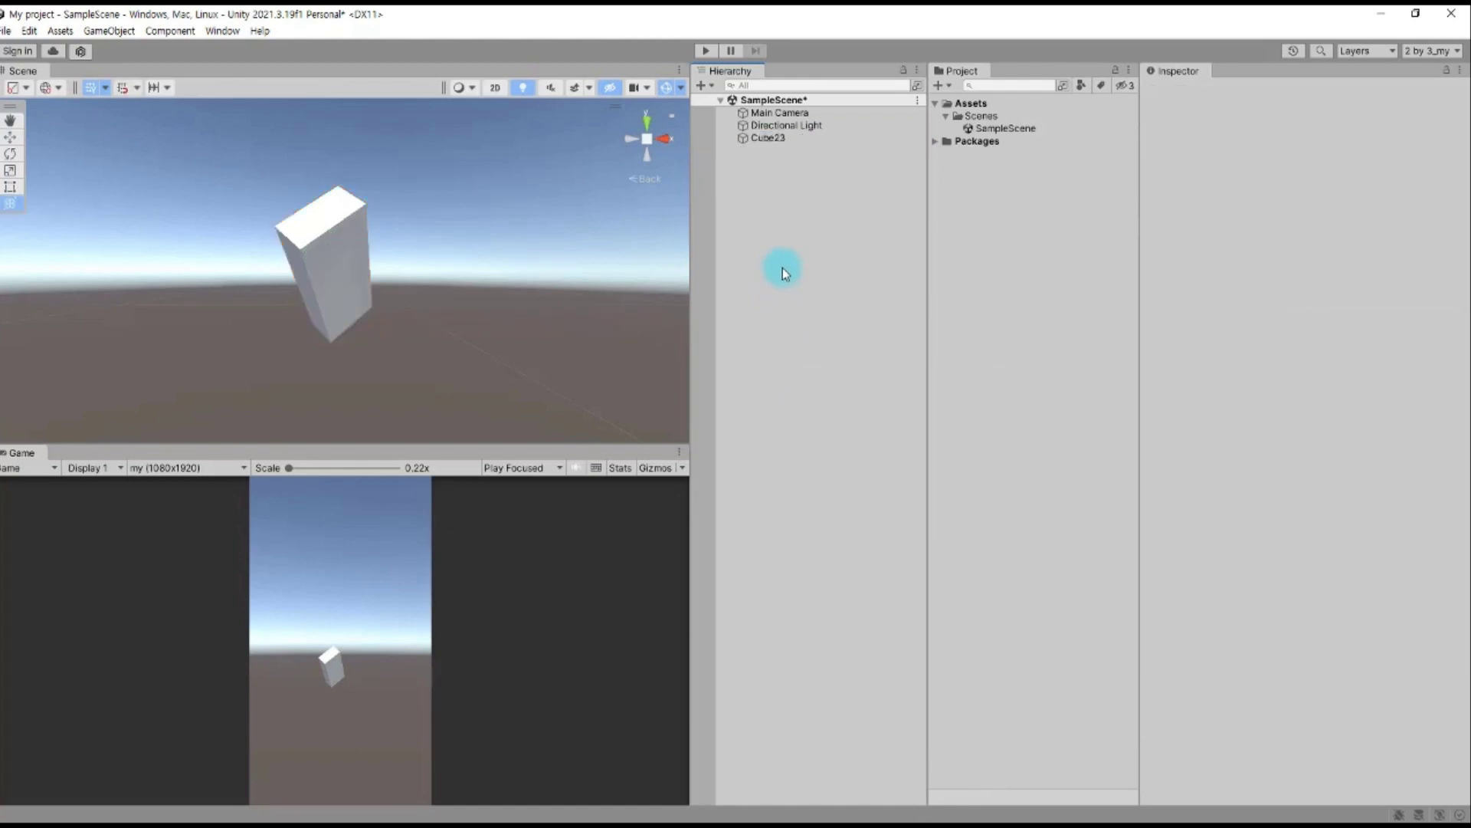
left_click(759, 139)
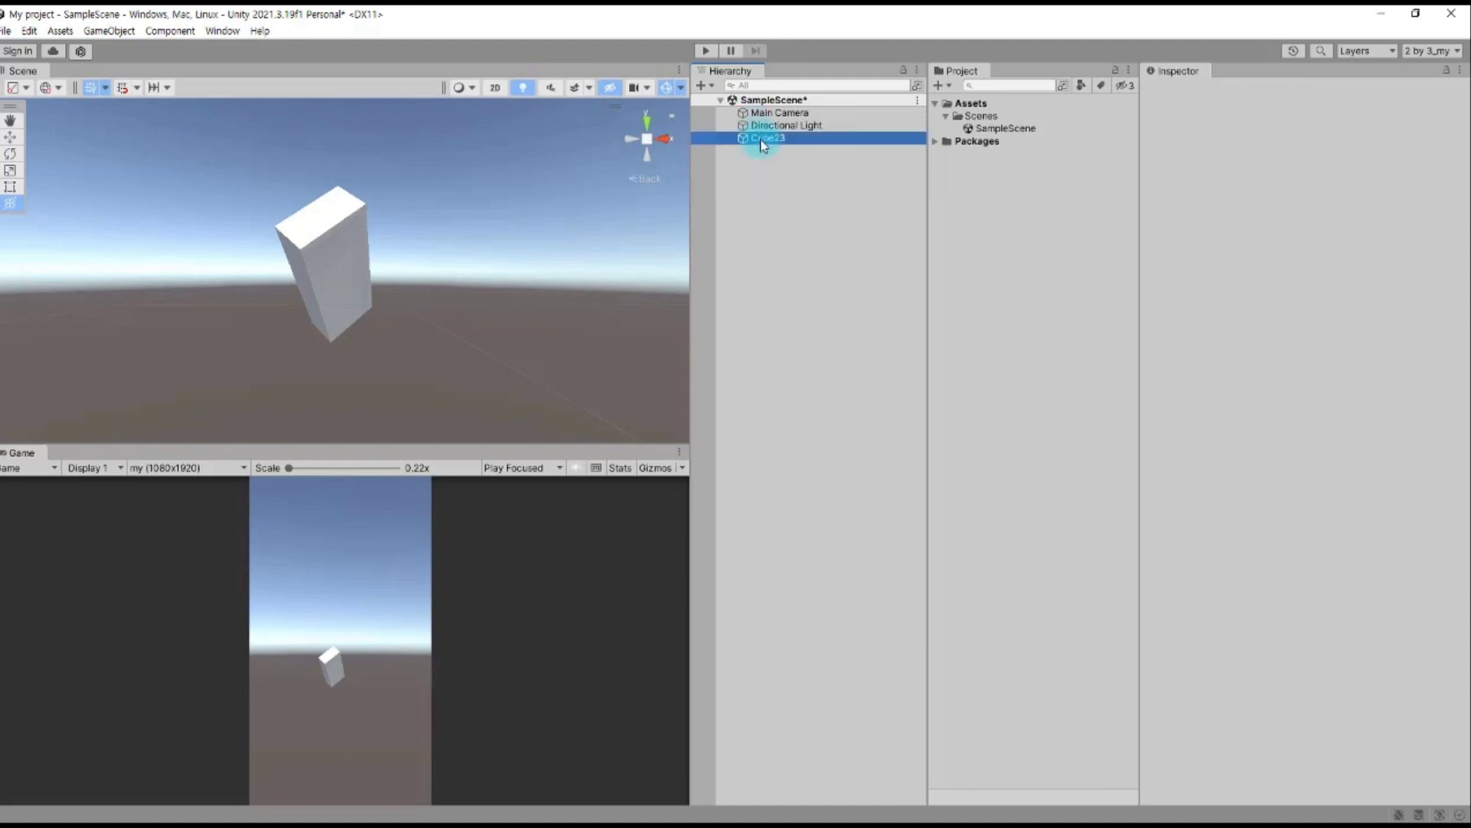